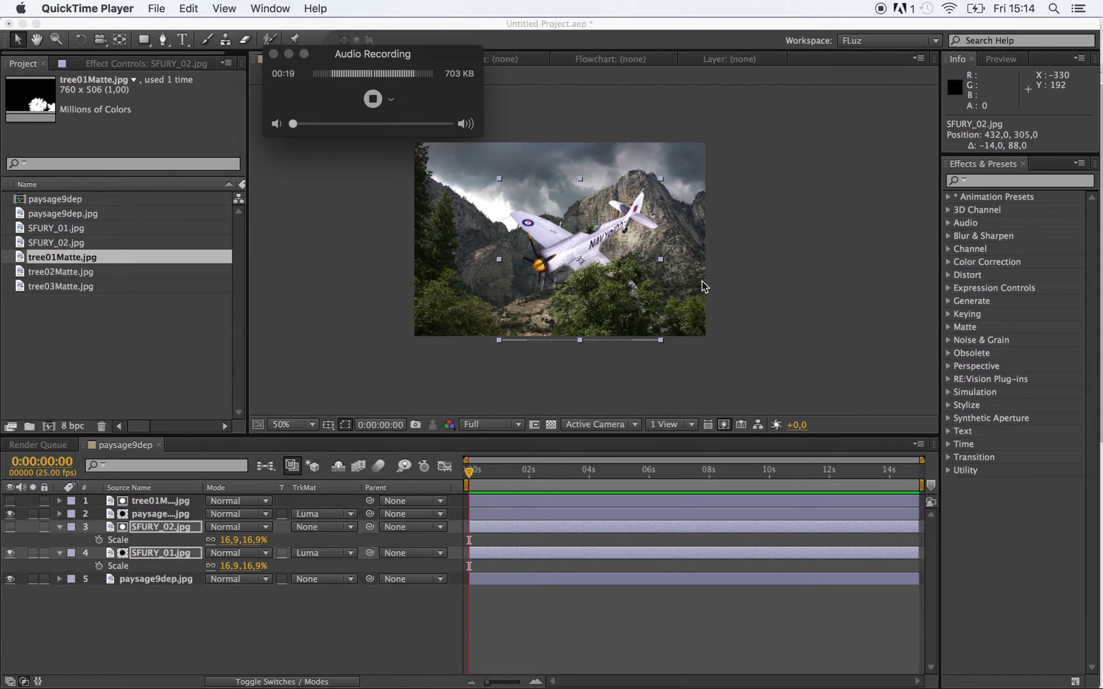
- Move the SFURY_02 plane to the upper right of the mountain scene, at 540, 217
click(579, 255)
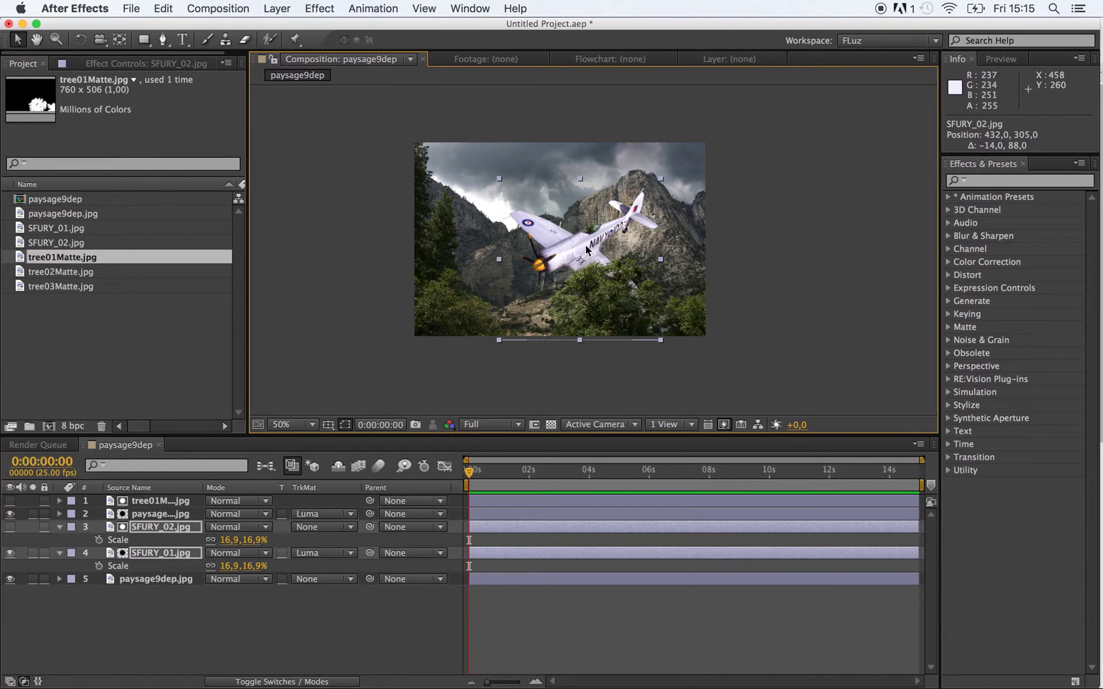
drag(588, 252, 652, 197)
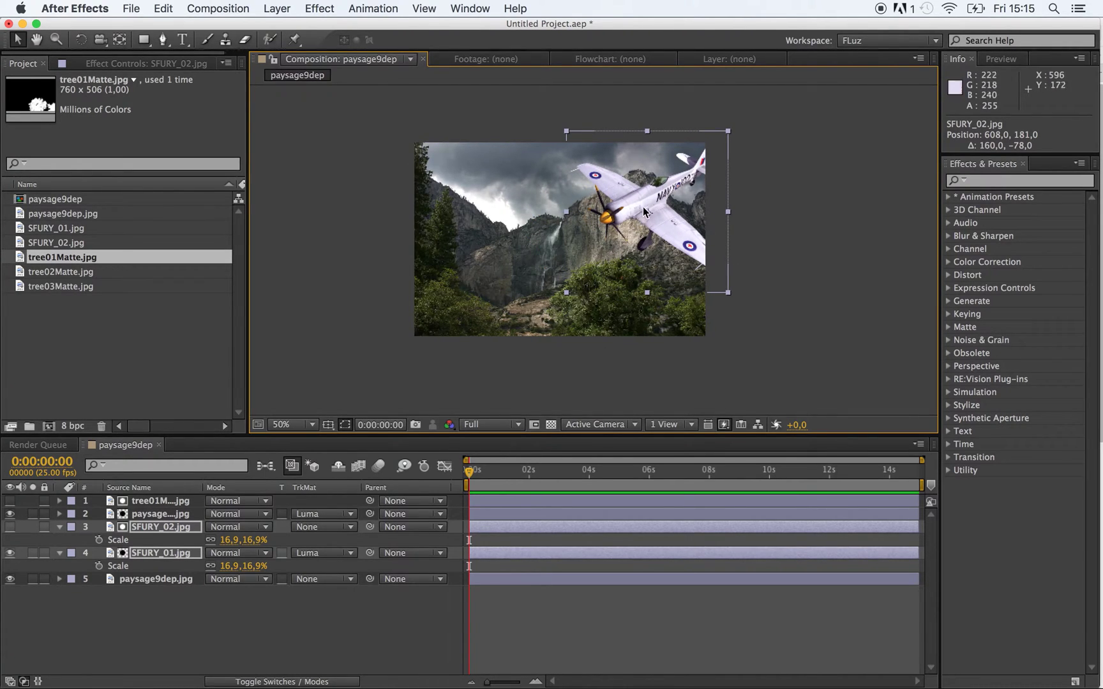
drag(643, 207, 642, 271)
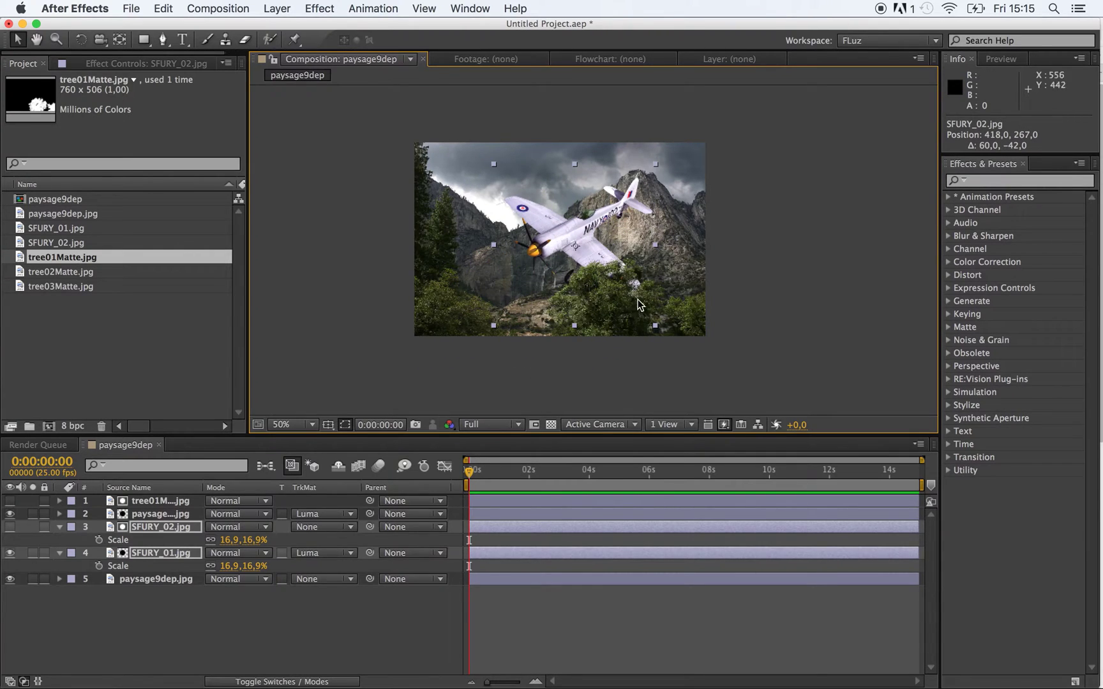
drag(568, 247, 616, 228)
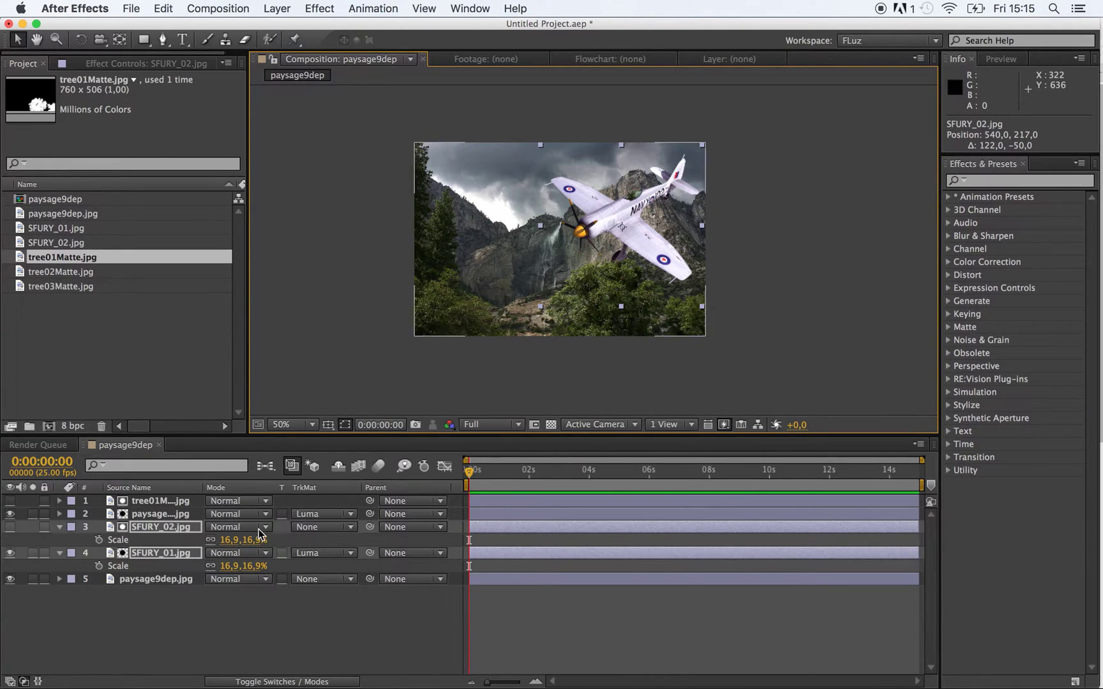
click(186, 580)
- Delete all five layers and drag paysage9dep.jpg back in as the composition's only layer
shift+click(172, 500)
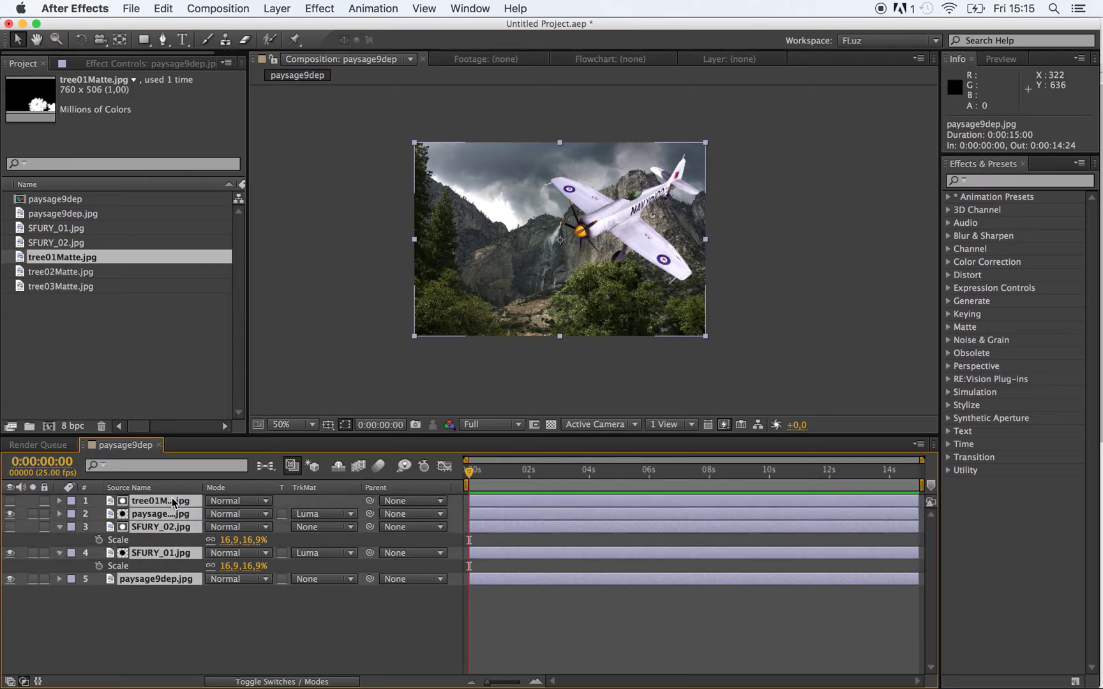
key(Delete)
click(115, 300)
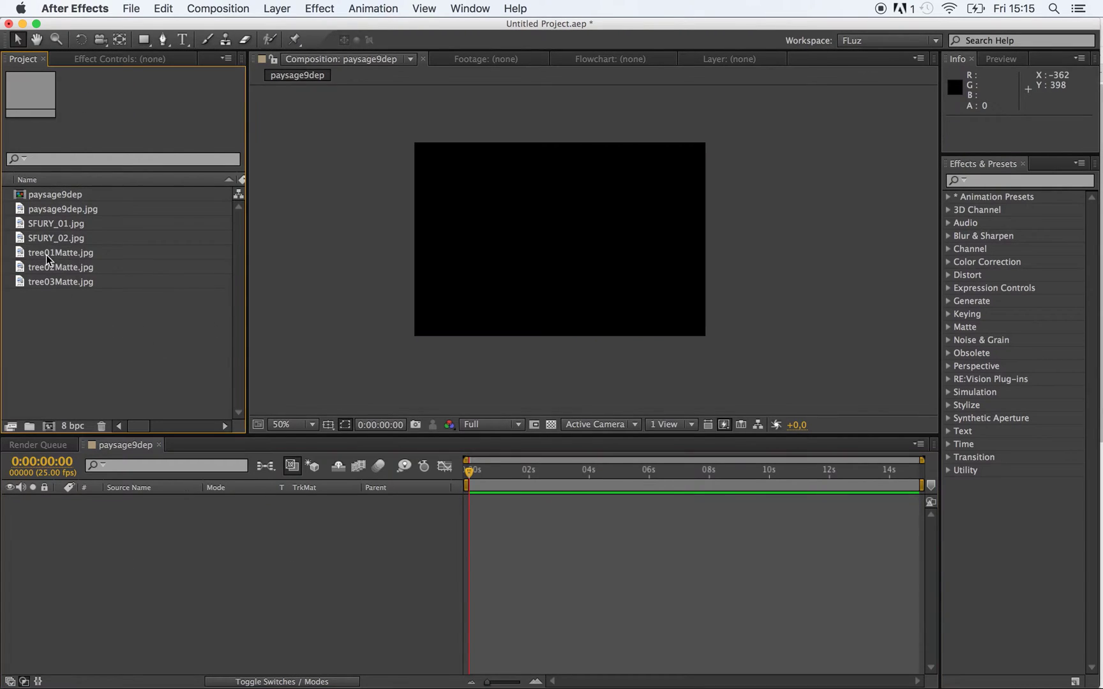
click(57, 207)
drag(83, 207, 155, 510)
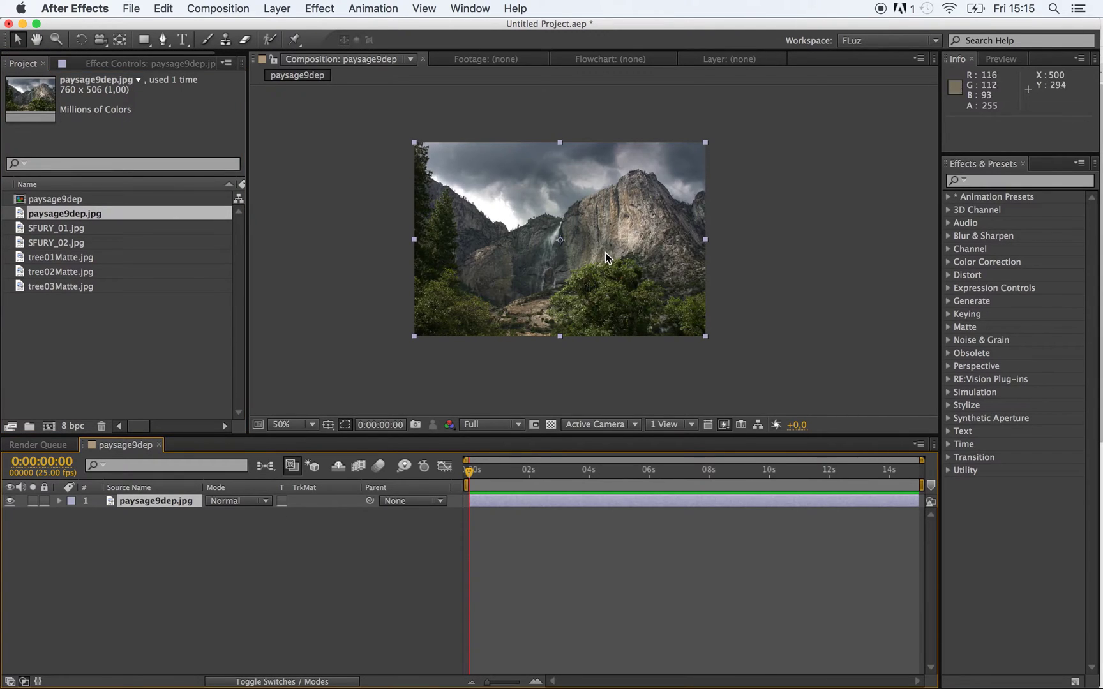
- Zoom in and out on the waterfall until the landscape fills the Composition viewer
key(z)
alt+click(582, 253)
click(614, 253)
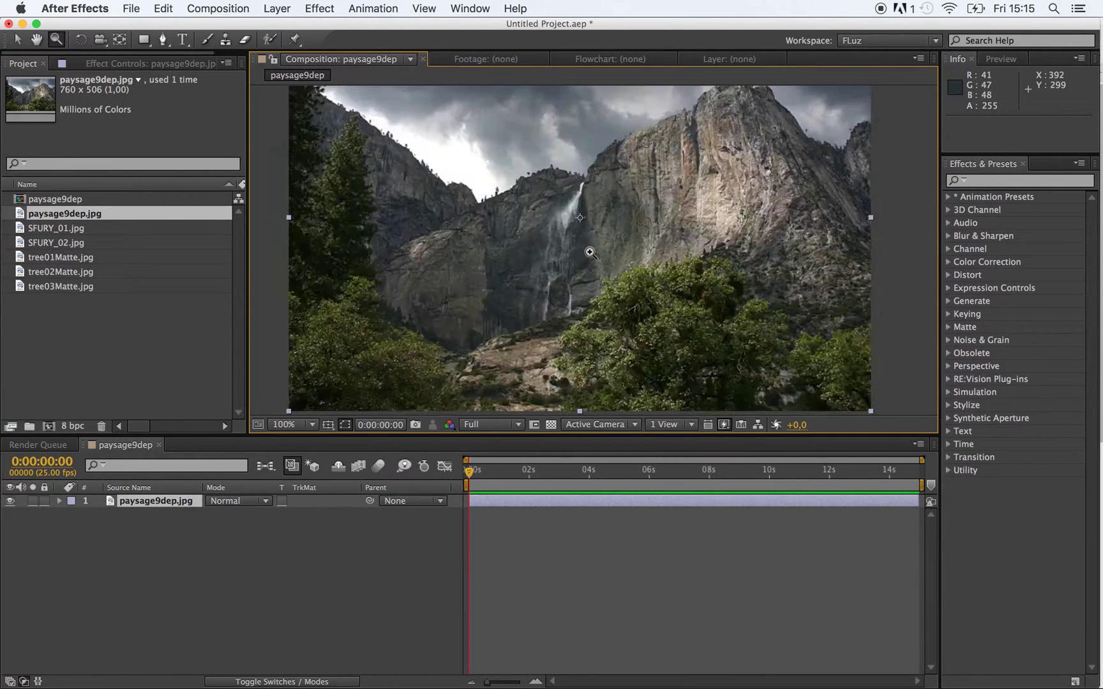
click(664, 262)
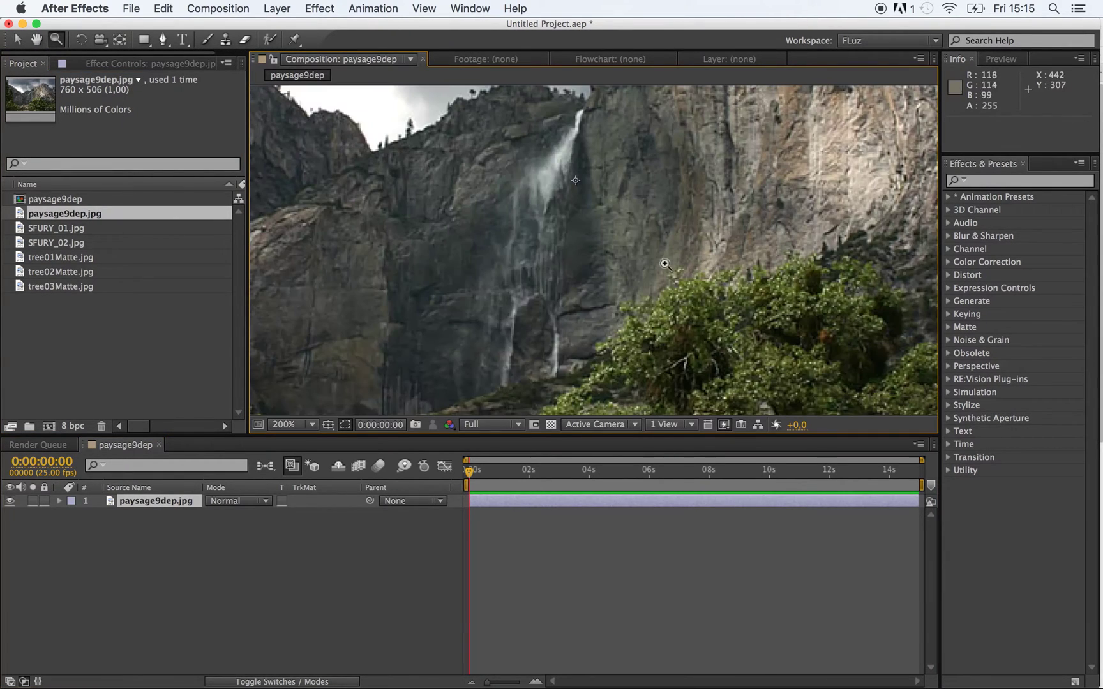
alt+click(616, 261)
alt+click(616, 262)
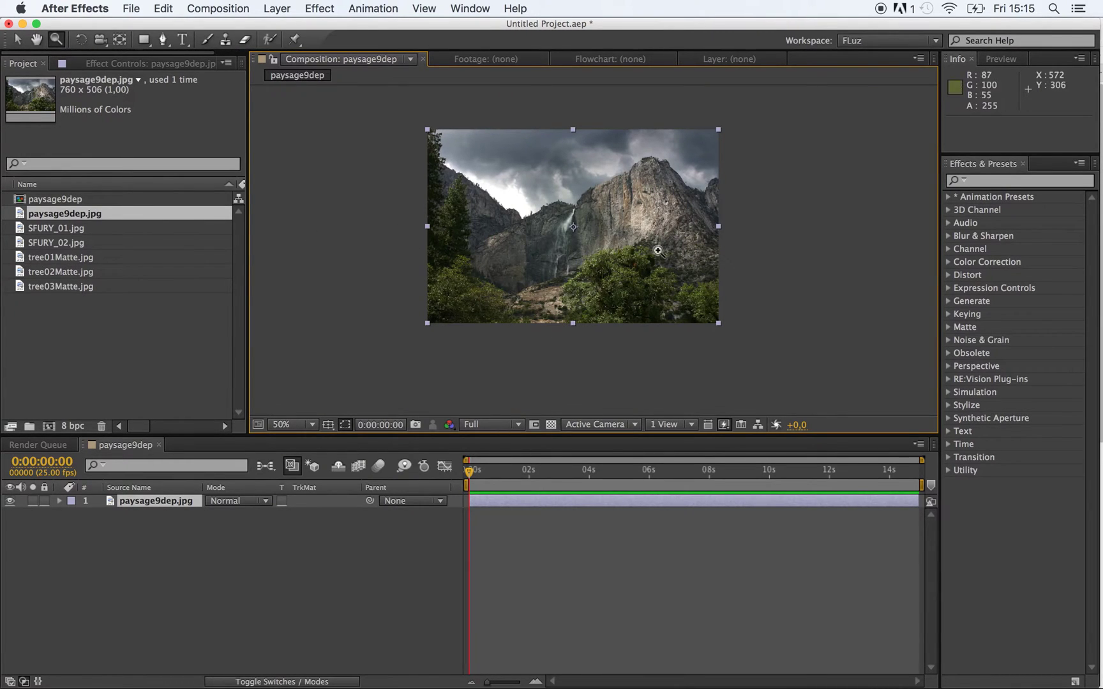
click(662, 285)
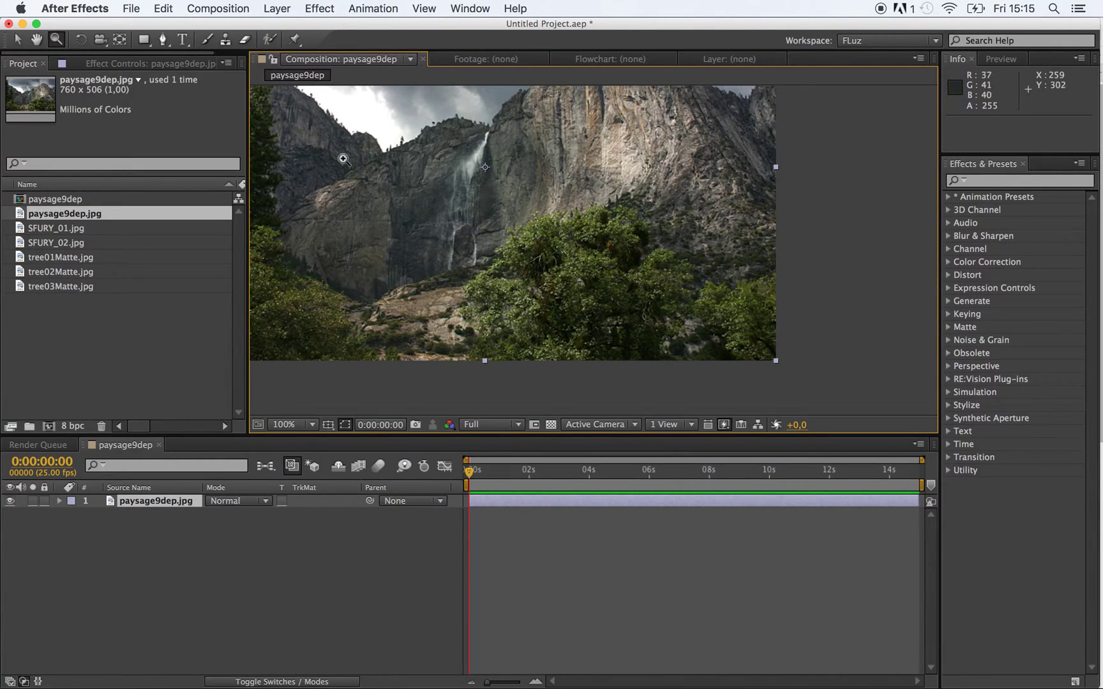
click(163, 39)
click(498, 379)
click(460, 342)
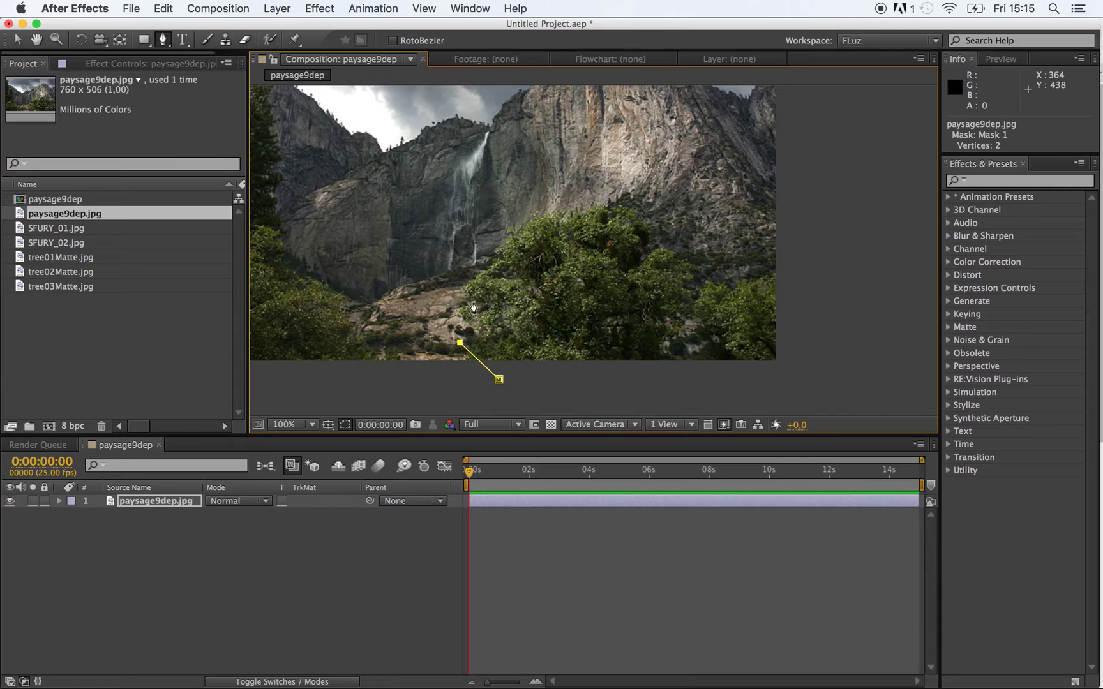
click(471, 306)
click(524, 231)
click(571, 221)
click(616, 226)
click(657, 241)
click(680, 306)
click(714, 293)
click(747, 302)
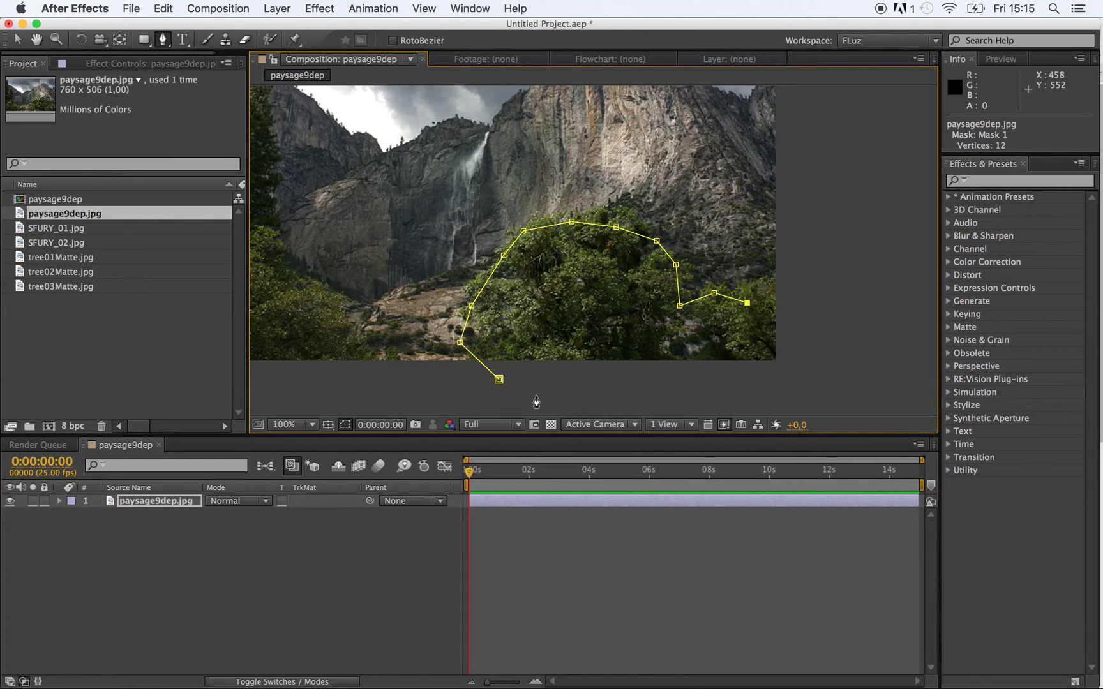
click(740, 386)
click(528, 394)
click(499, 380)
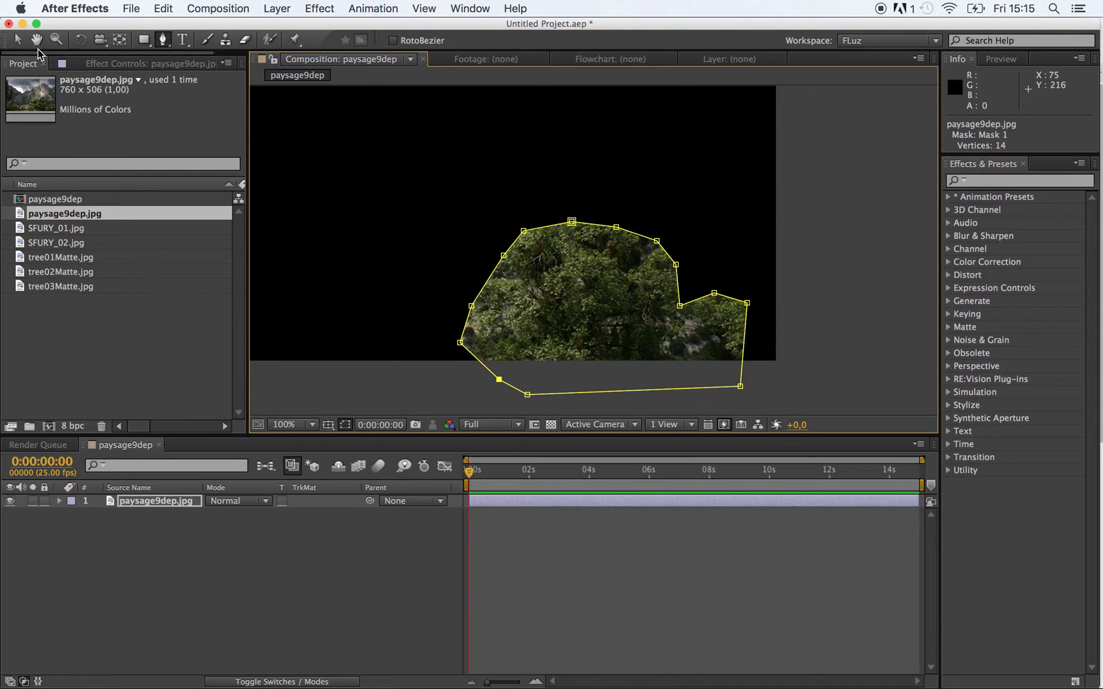
key(v)
click(713, 385)
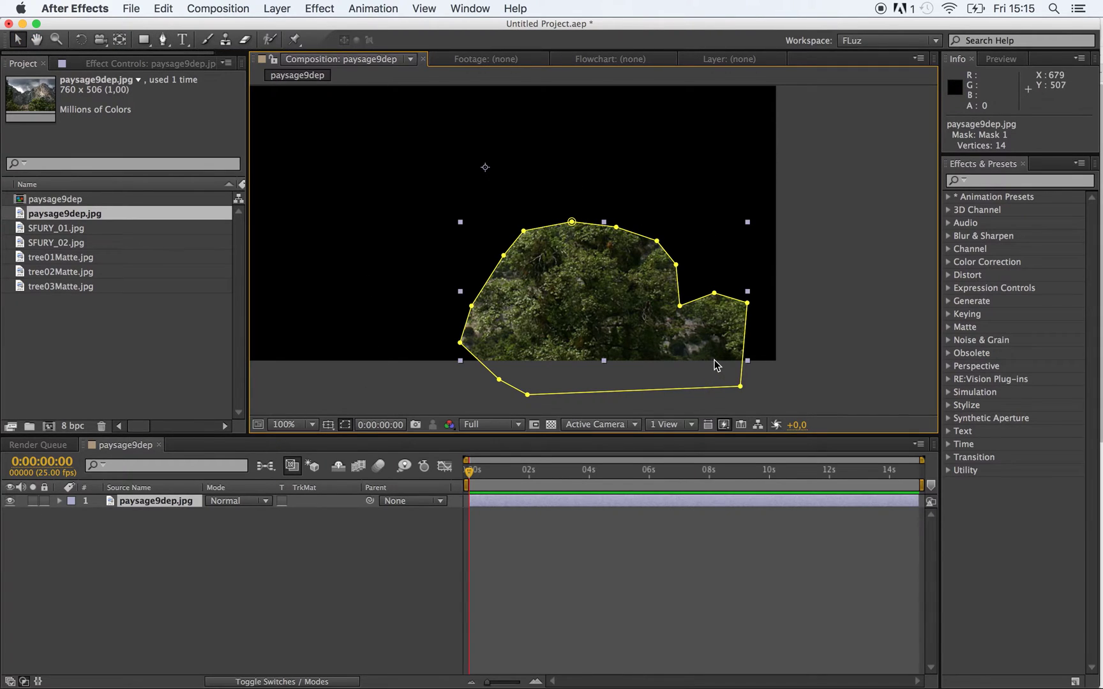
key(super+z)
key(super+z)
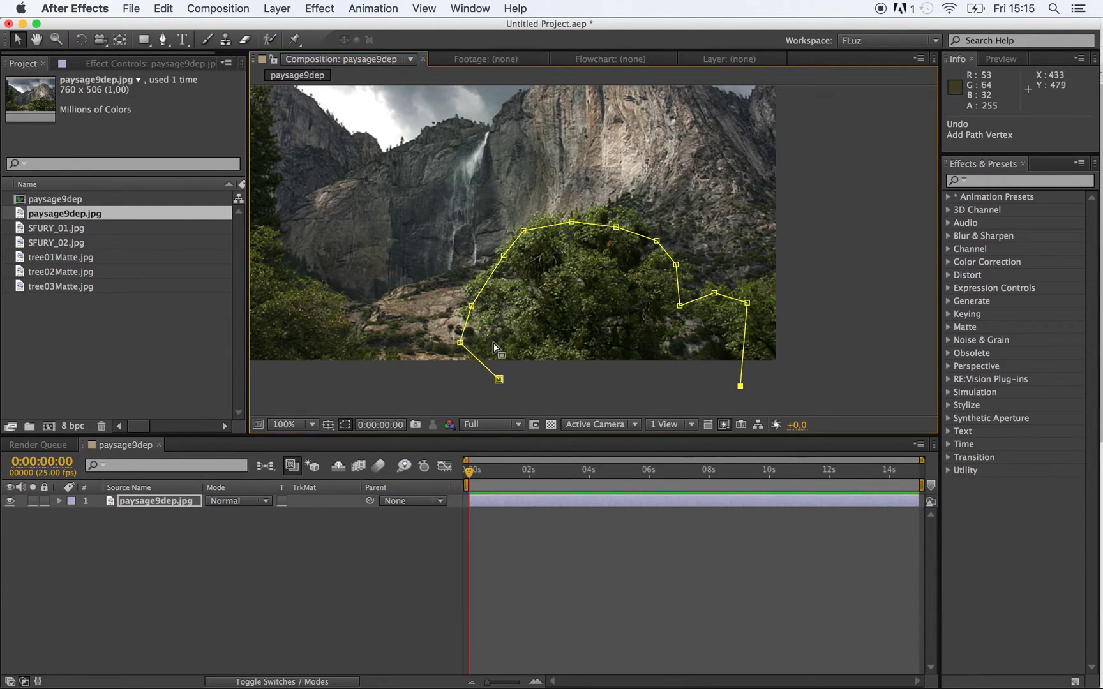
click(171, 508)
key(m)
click(153, 514)
key(Delete)
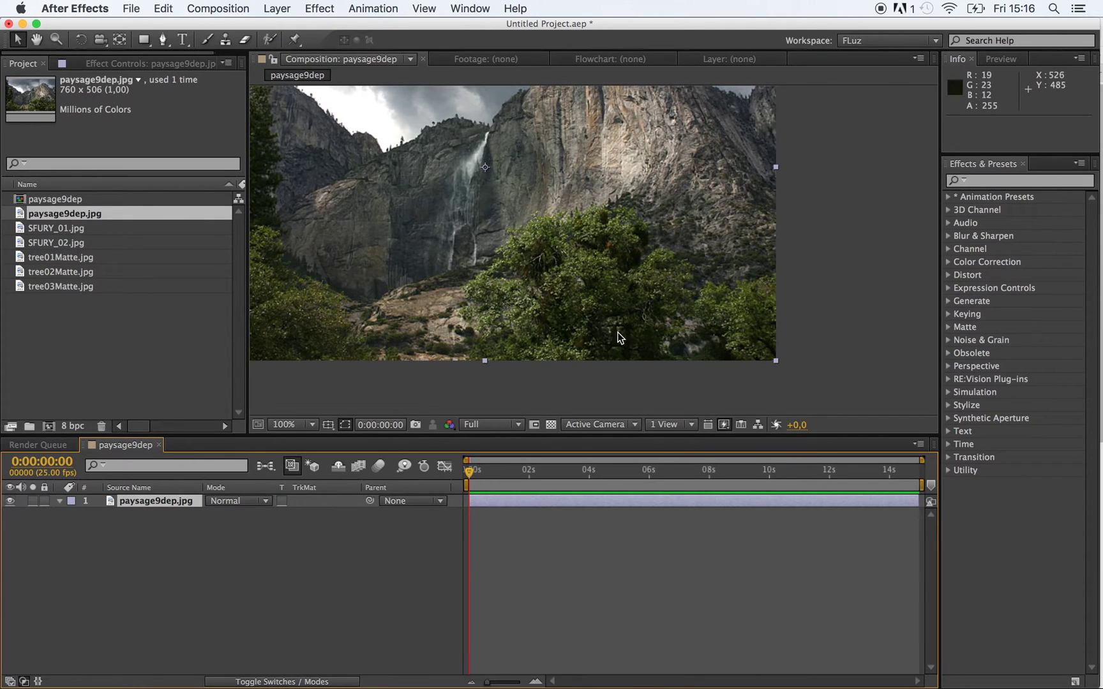
- Open the paysage9dep.jpg landscape image in Photoshop
key(super+Tab)
key(super+Tab)
key(super+Tab)
key(super+Tab)
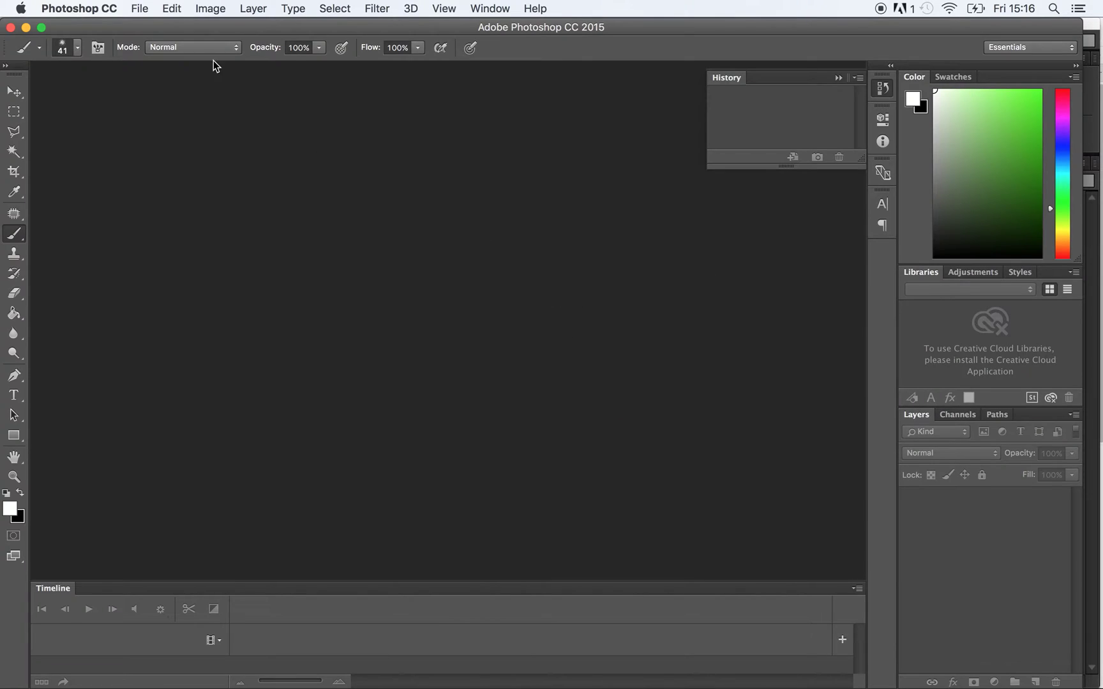
click(140, 9)
click(157, 39)
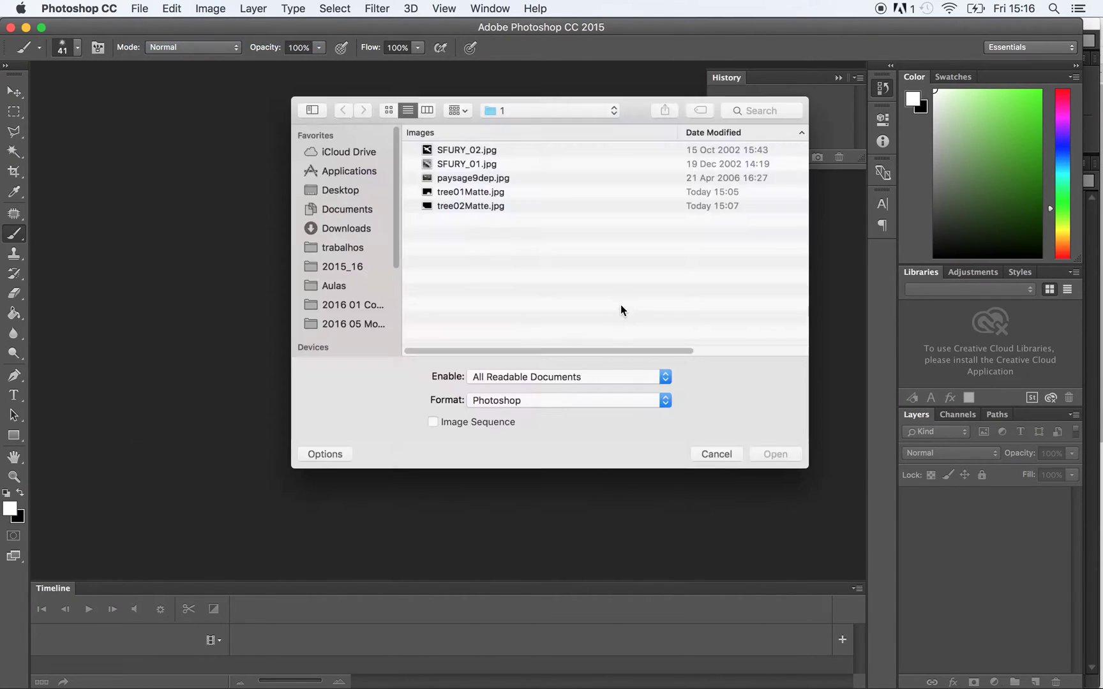
click(464, 179)
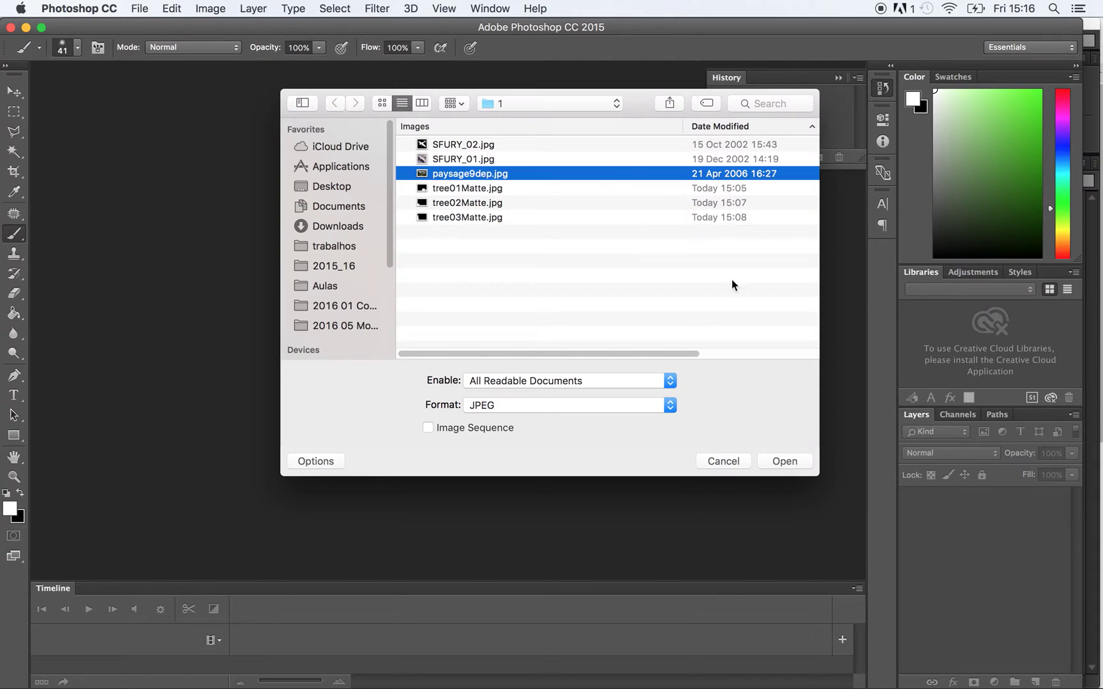
click(783, 459)
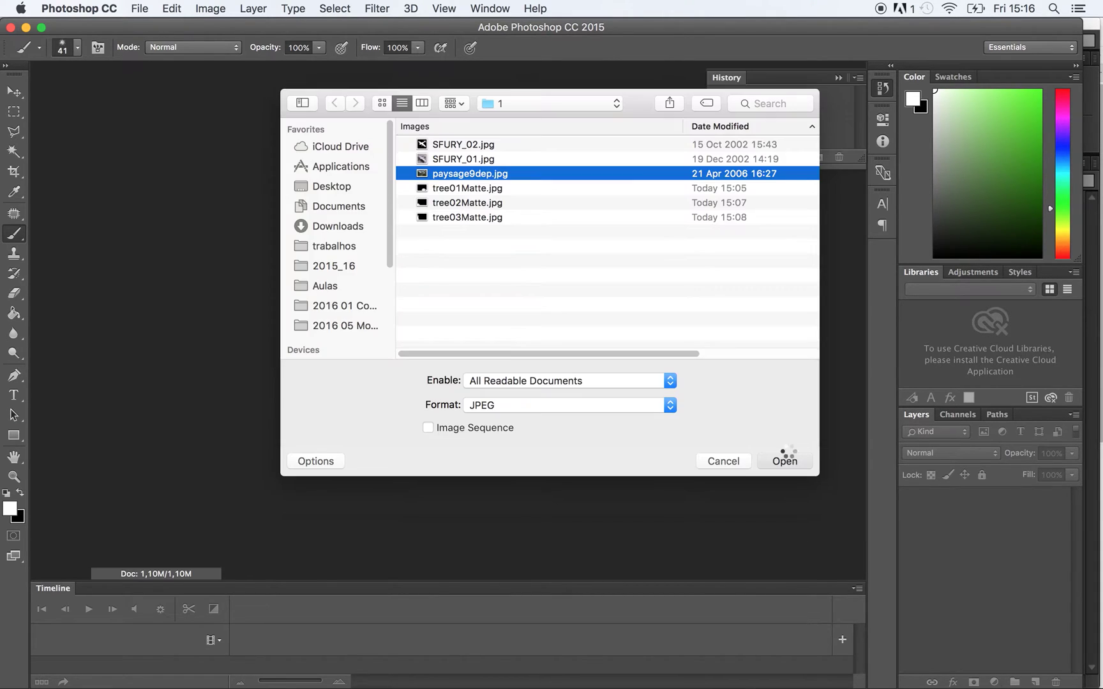
- Zoom in on the tree and waterfall and add an empty Layer 1 above Background
key(z)
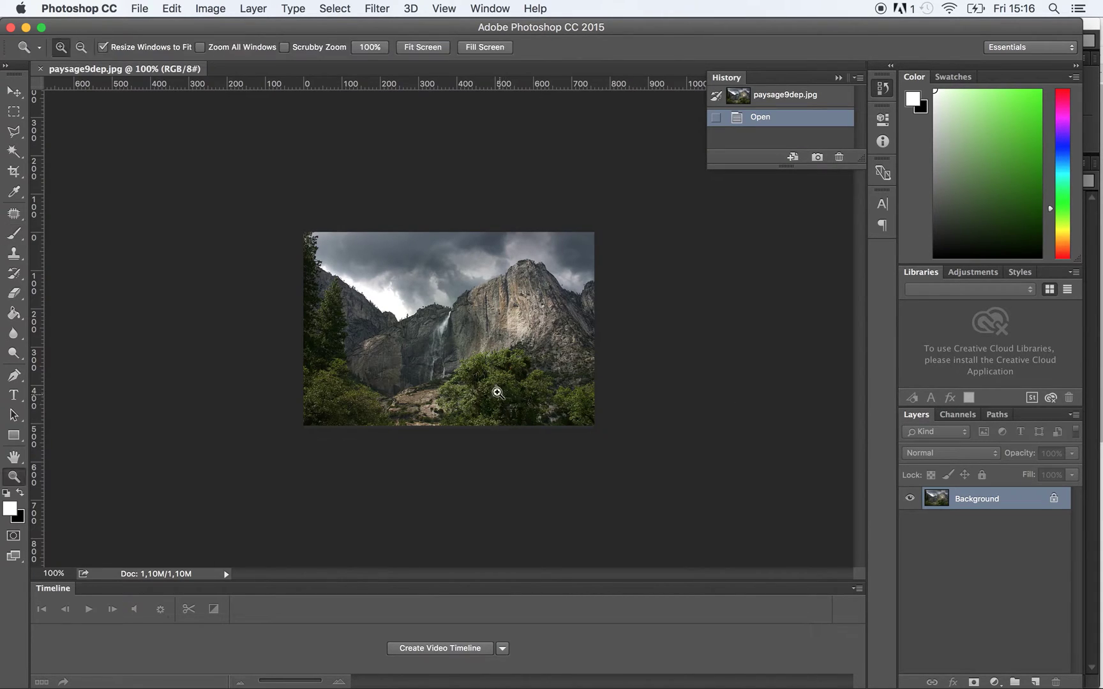
click(496, 371)
click(640, 450)
drag(641, 451, 514, 359)
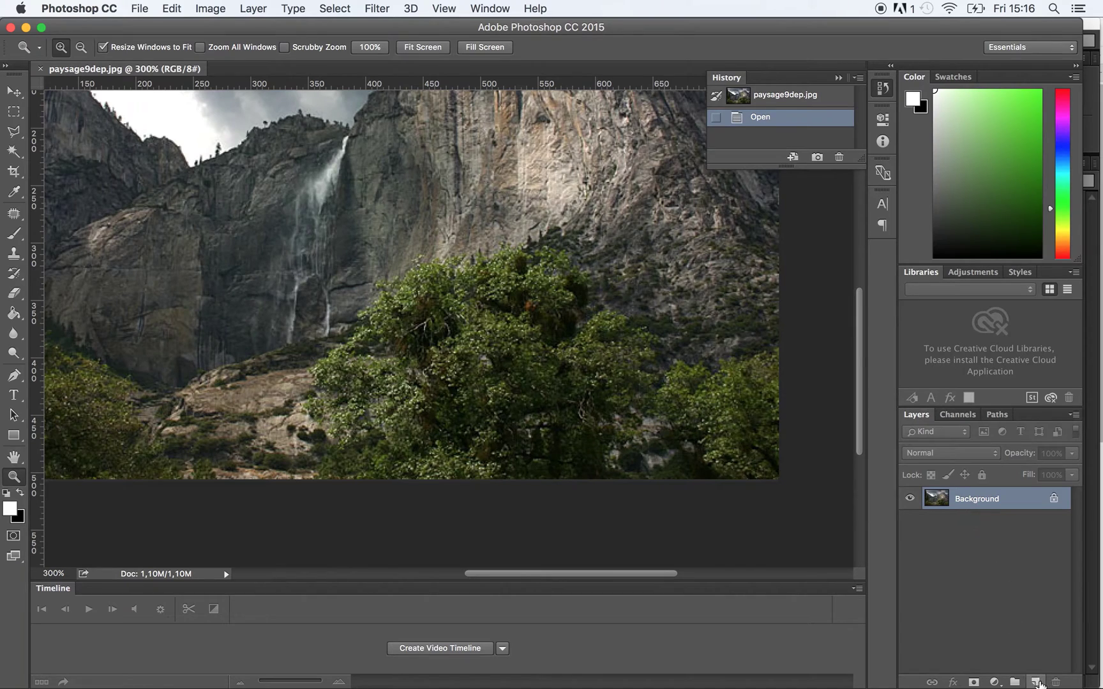
click(1036, 682)
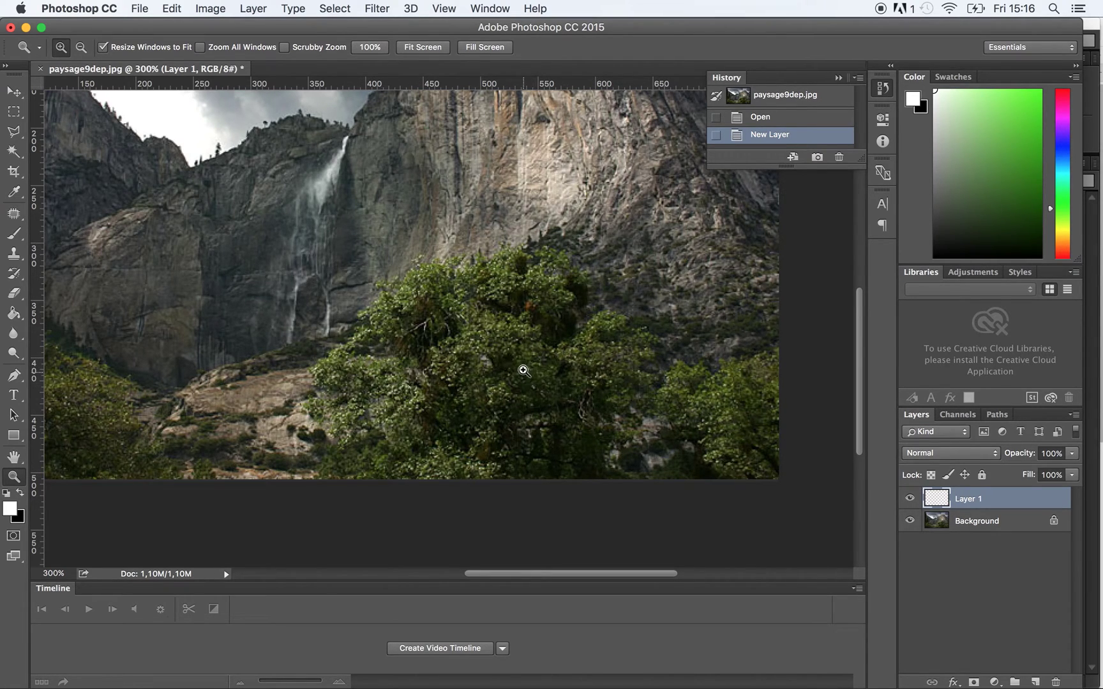
key(super+Tab)
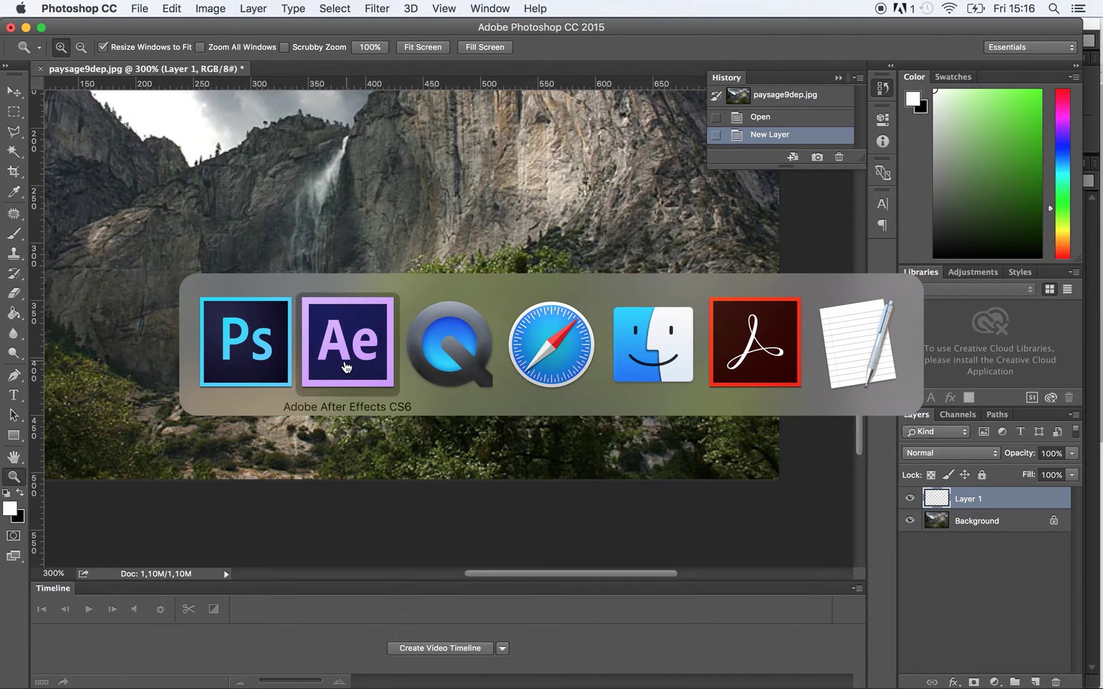
- Add SFURY_01.jpg and SFURY_02.jpg from the Project panel above the landscape layer
click(344, 341)
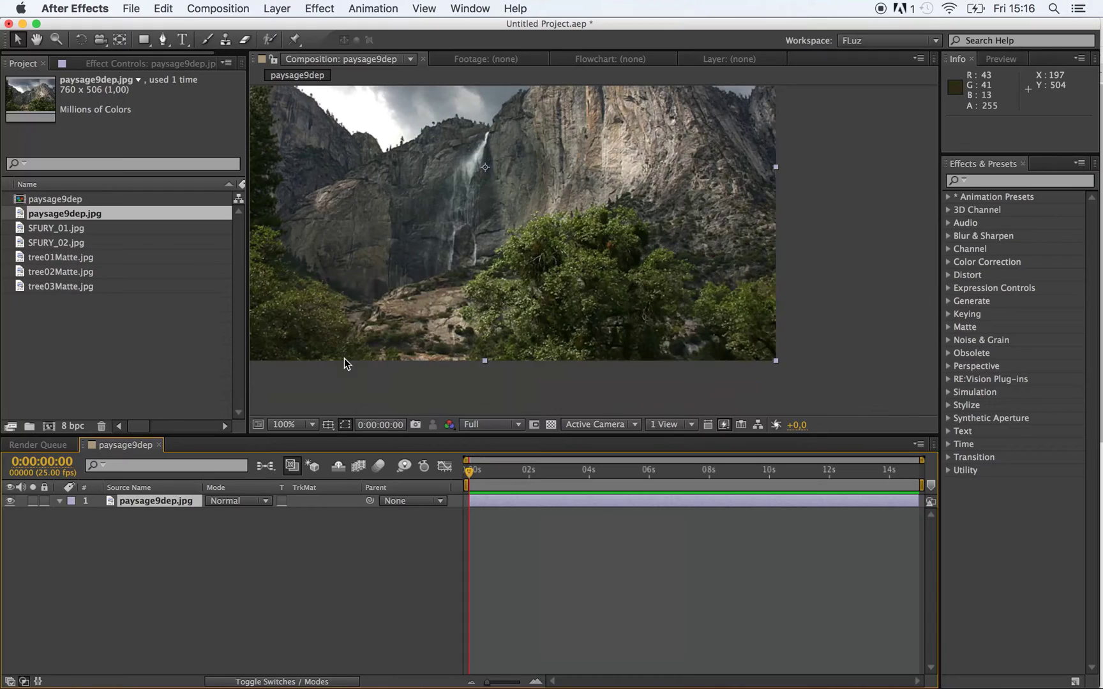
click(40, 230)
mouse_move(64, 230)
mouse_down()
mouse_move(638, 287)
mouse_move(81, 228)
mouse_up()
shift+click(62, 243)
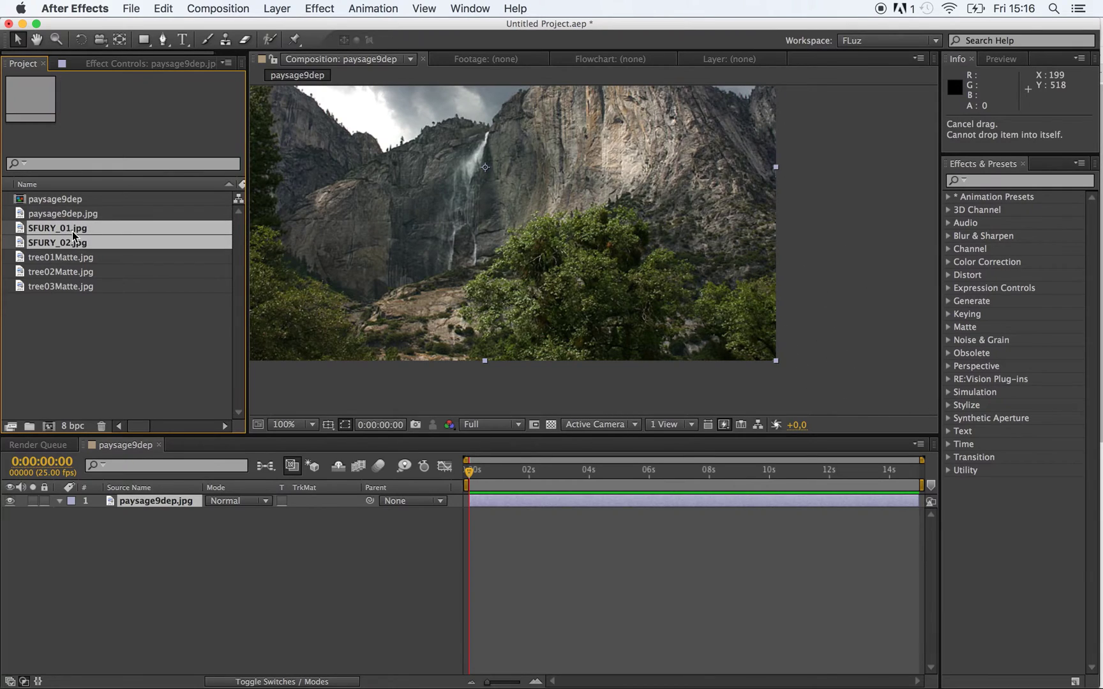
drag(80, 244, 199, 489)
- Scale both plane layers down to 7%
key(s)
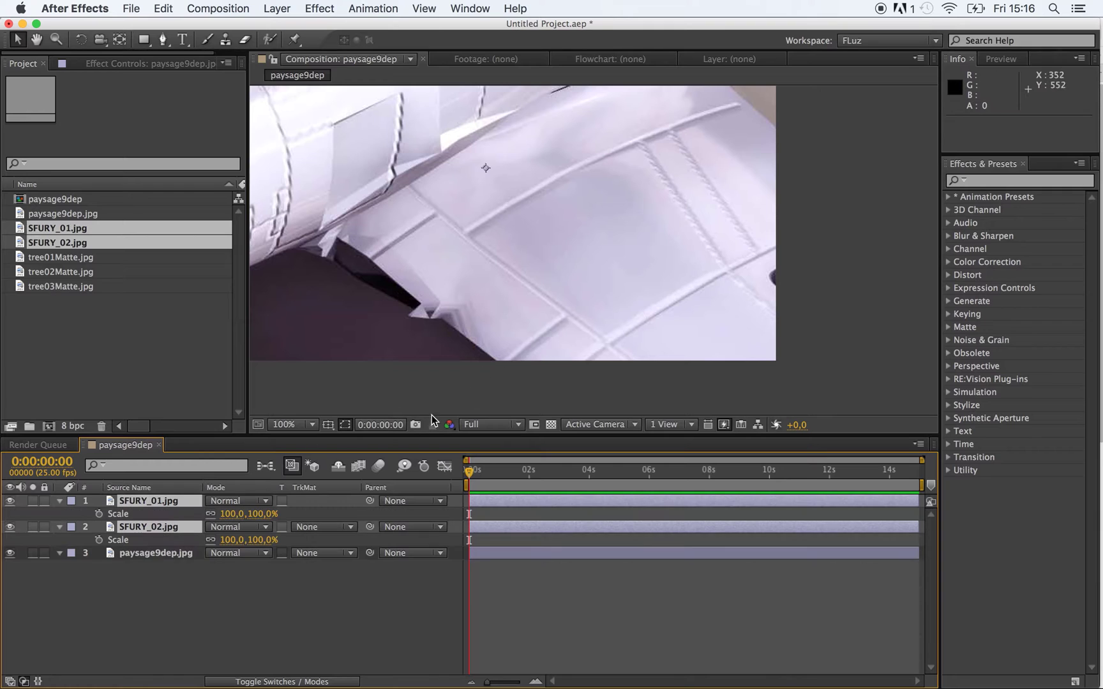
drag(246, 540, 185, 533)
drag(491, 263, 545, 355)
drag(243, 514, 244, 513)
click(168, 598)
- Move the SFURY_02 matte beside the plane photo and select the SFURY_02.jpg layer
click(161, 531)
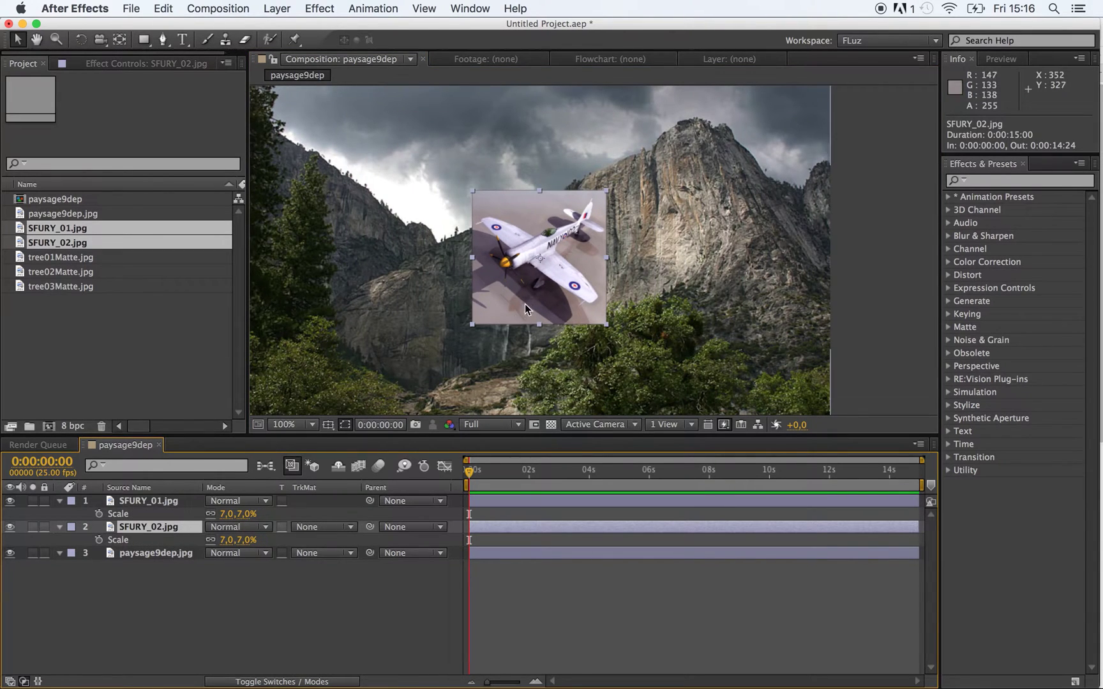
drag(540, 273, 717, 279)
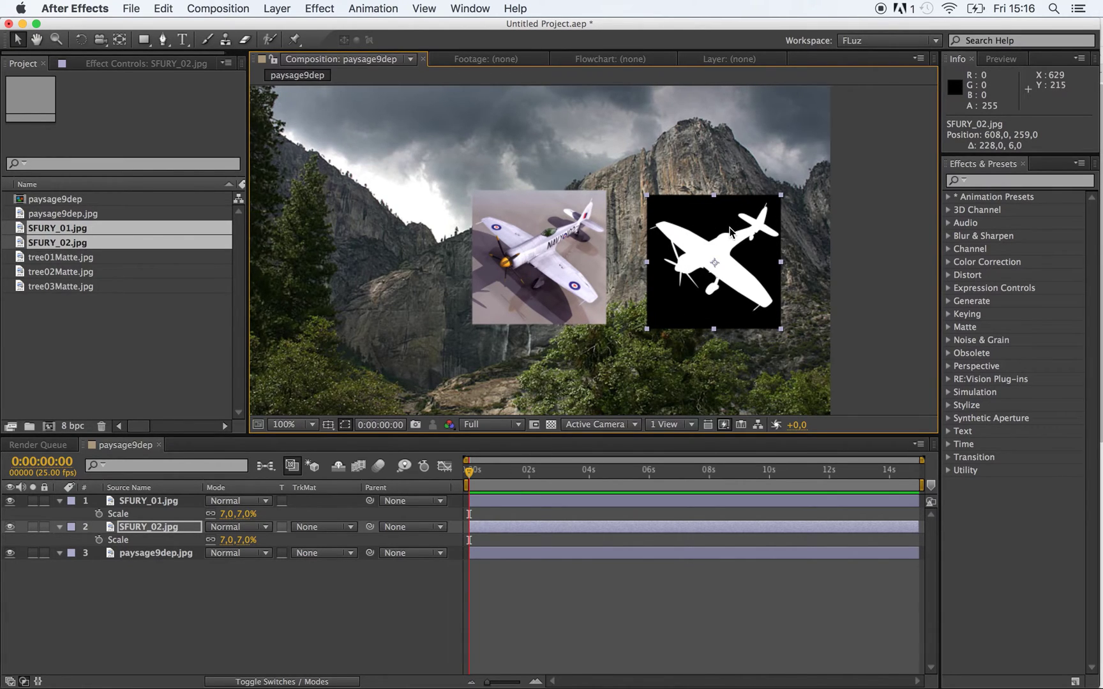
drag(732, 234, 195, 510)
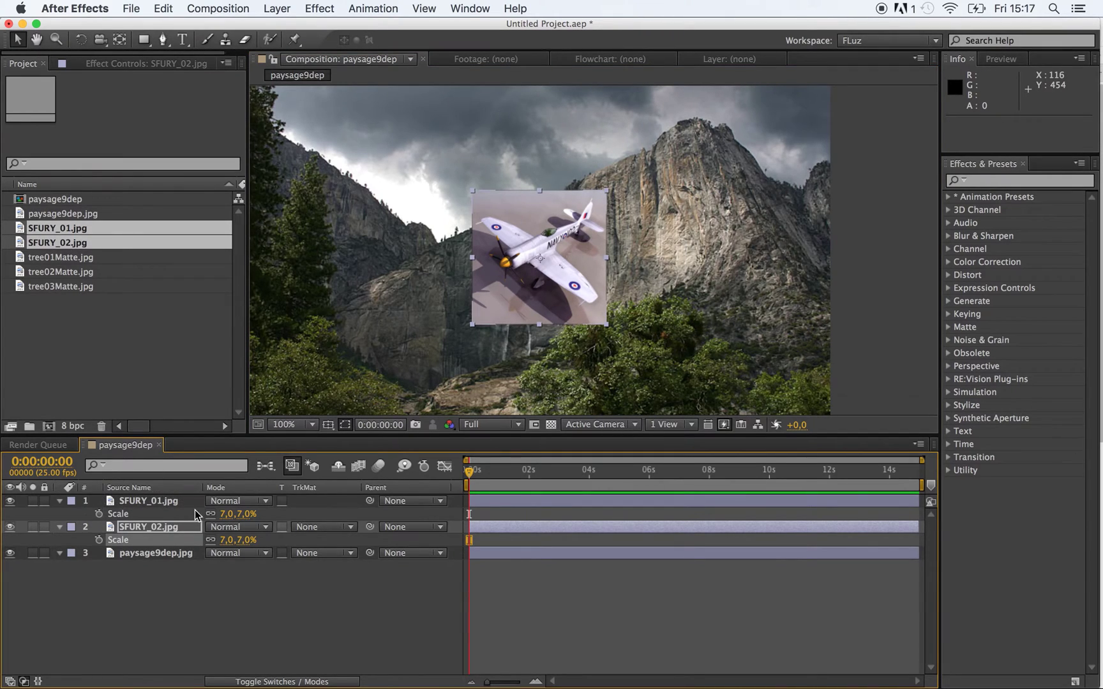
click(152, 526)
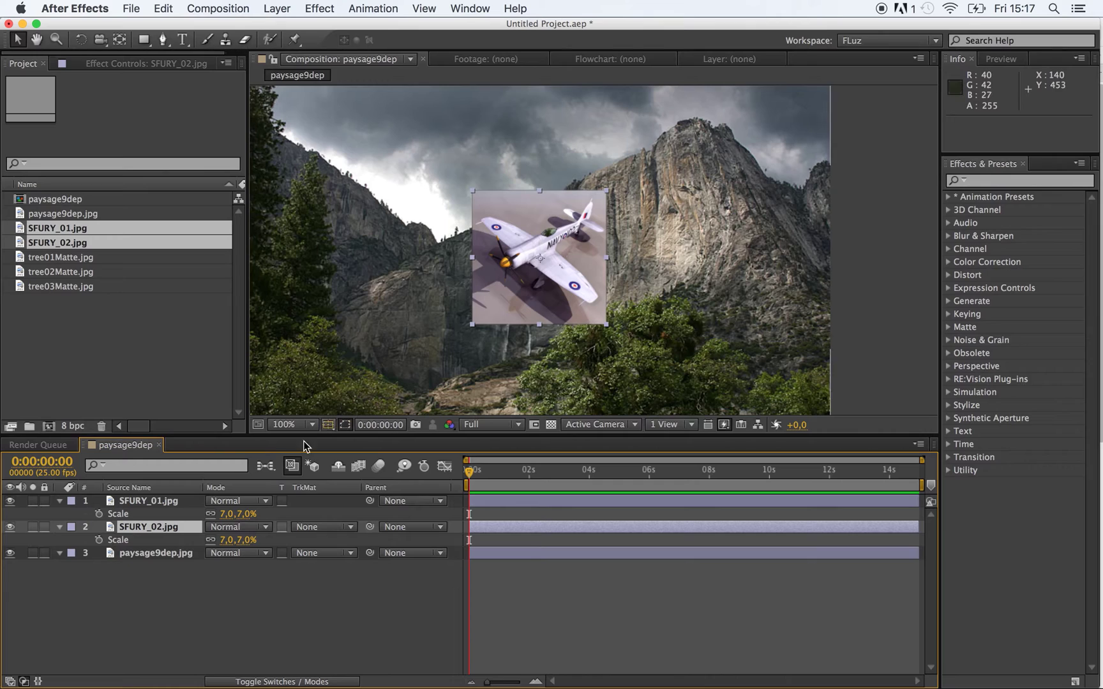
- Put SFURY_01.jpg below SFURY_02 and move the plane photo and matte square higher
drag(167, 502, 171, 540)
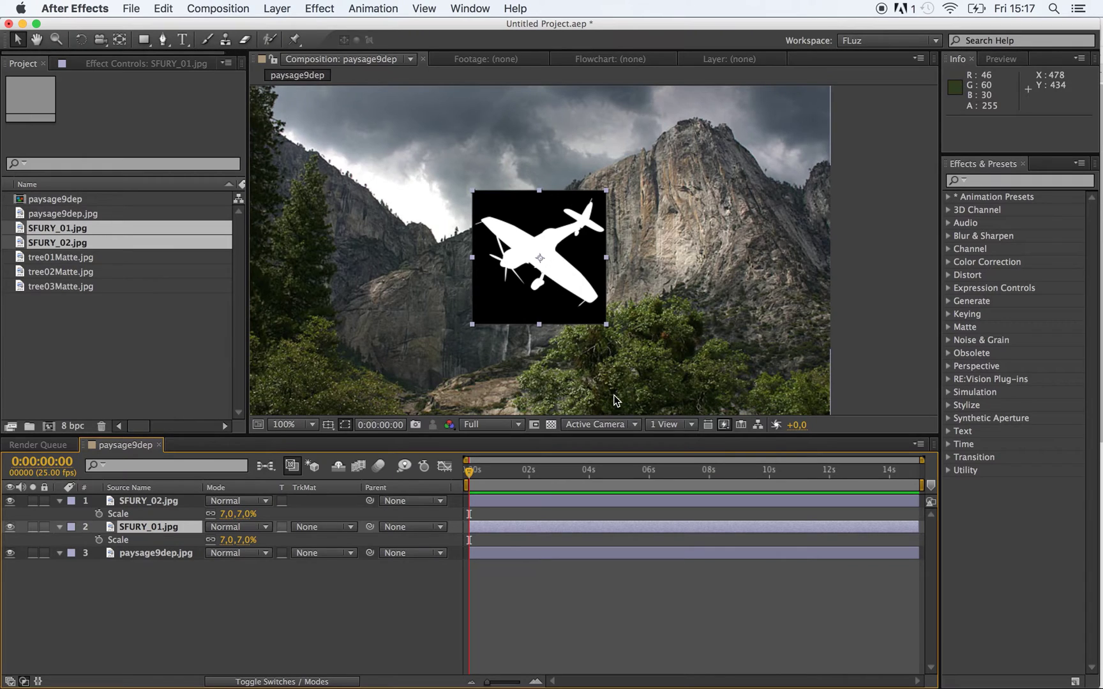
drag(552, 268, 612, 249)
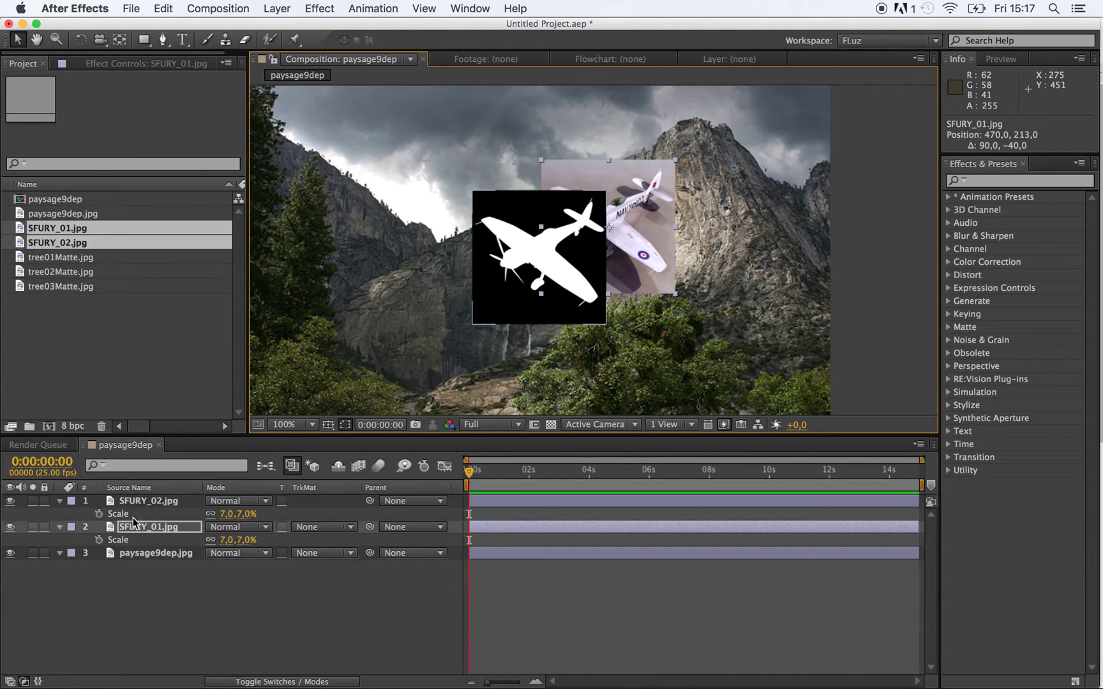
click(150, 500)
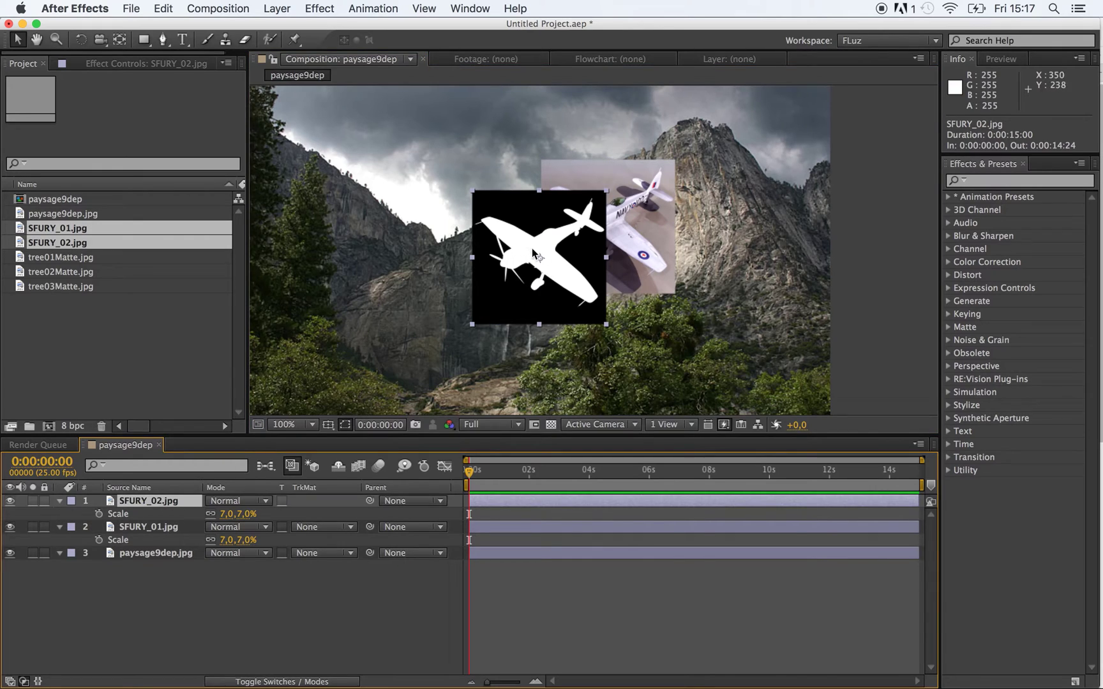
drag(489, 266, 490, 190)
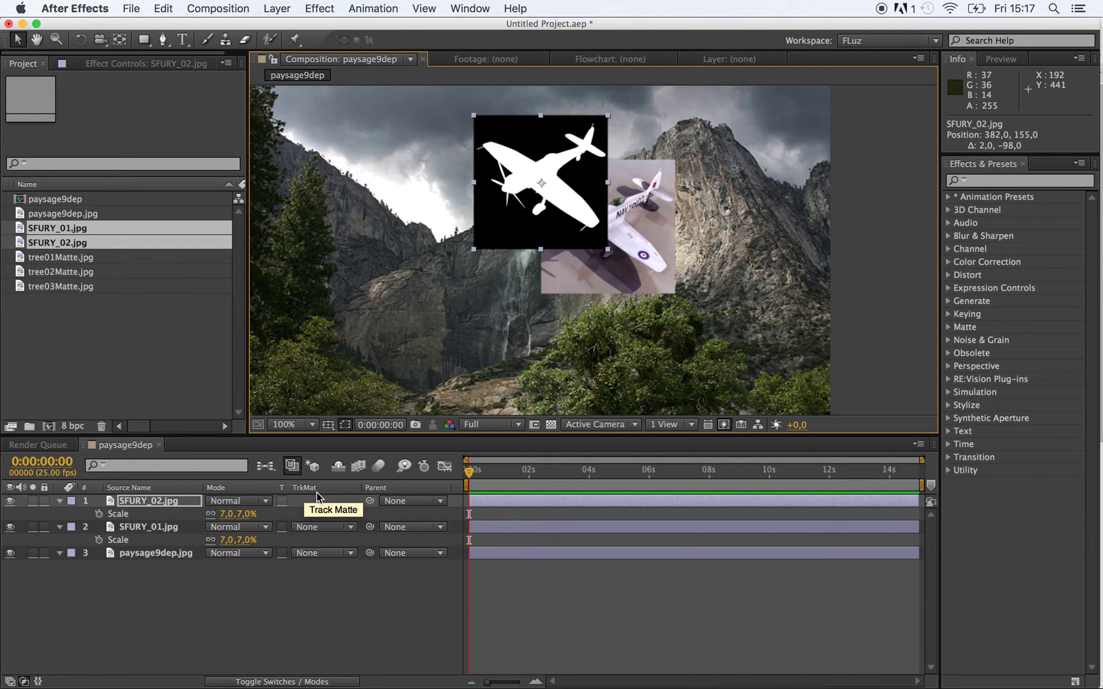
- Try Luma Inverted, then Luma track matte on SFURY_01.jpg, and reset to No Track Matte
click(351, 528)
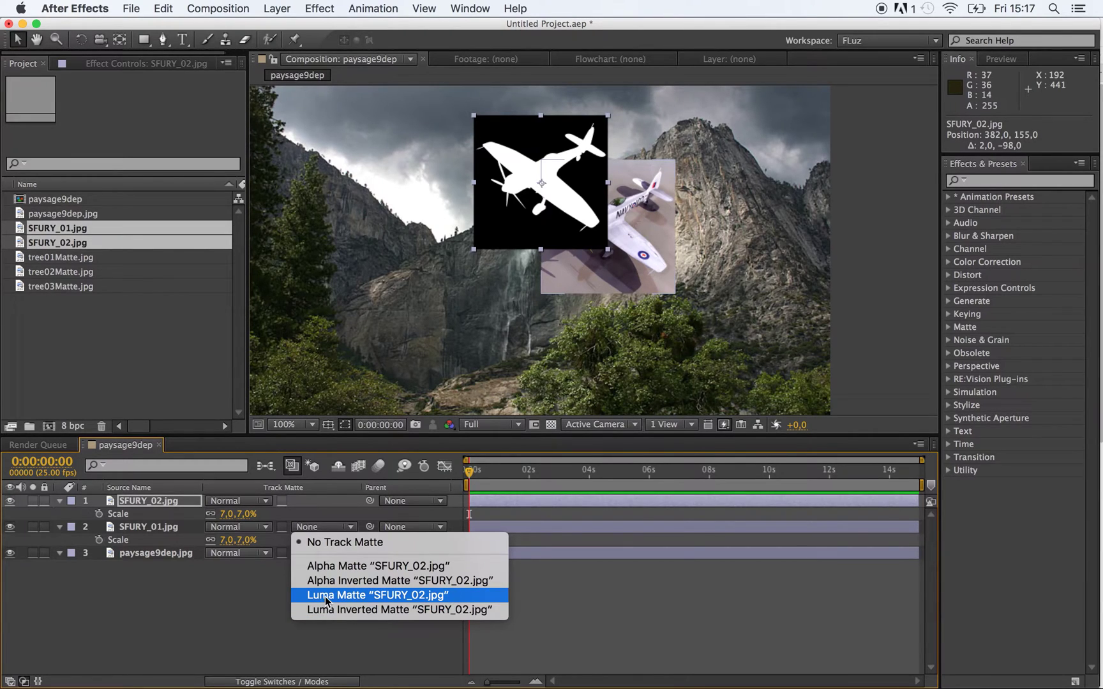
click(355, 615)
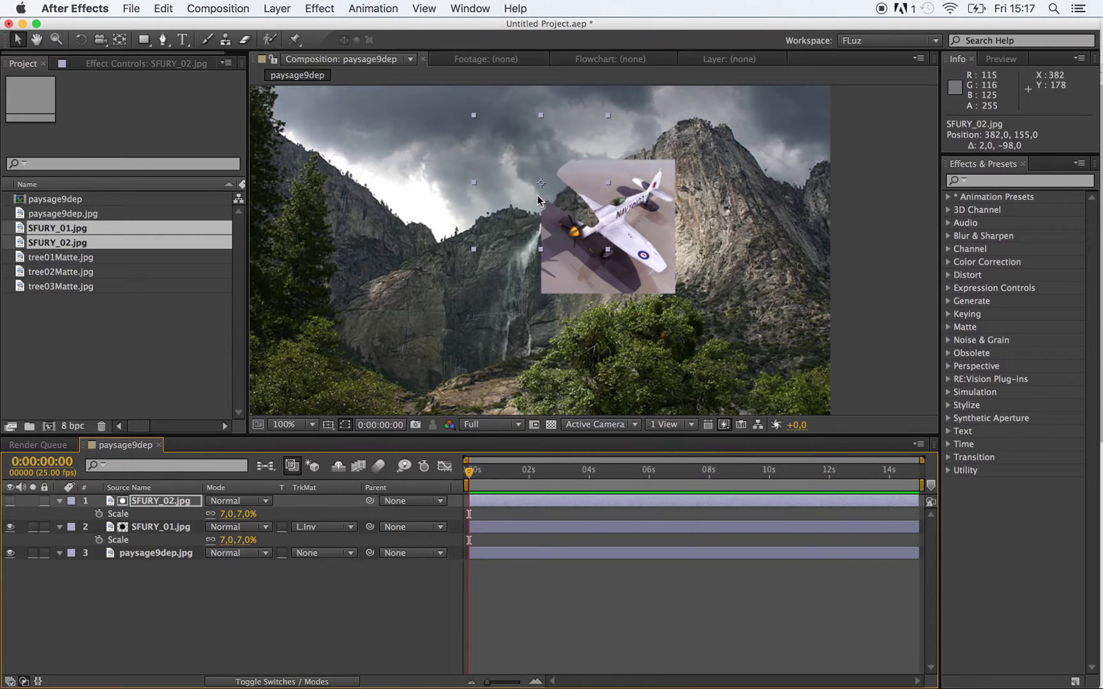
drag(553, 199, 611, 239)
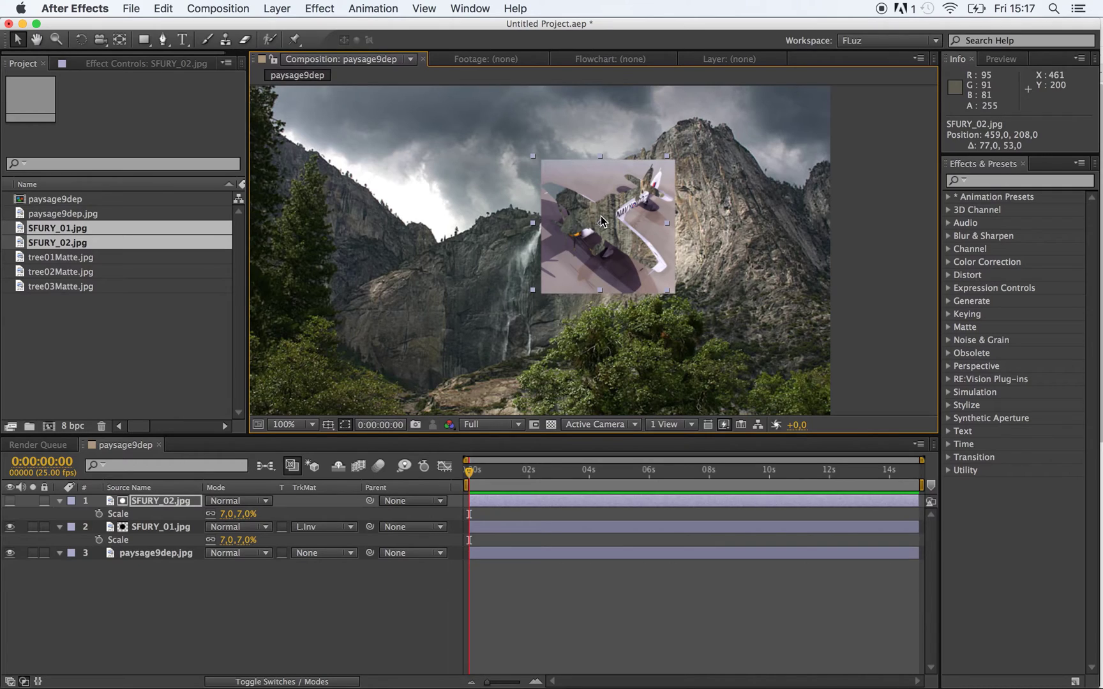
click(335, 527)
click(342, 597)
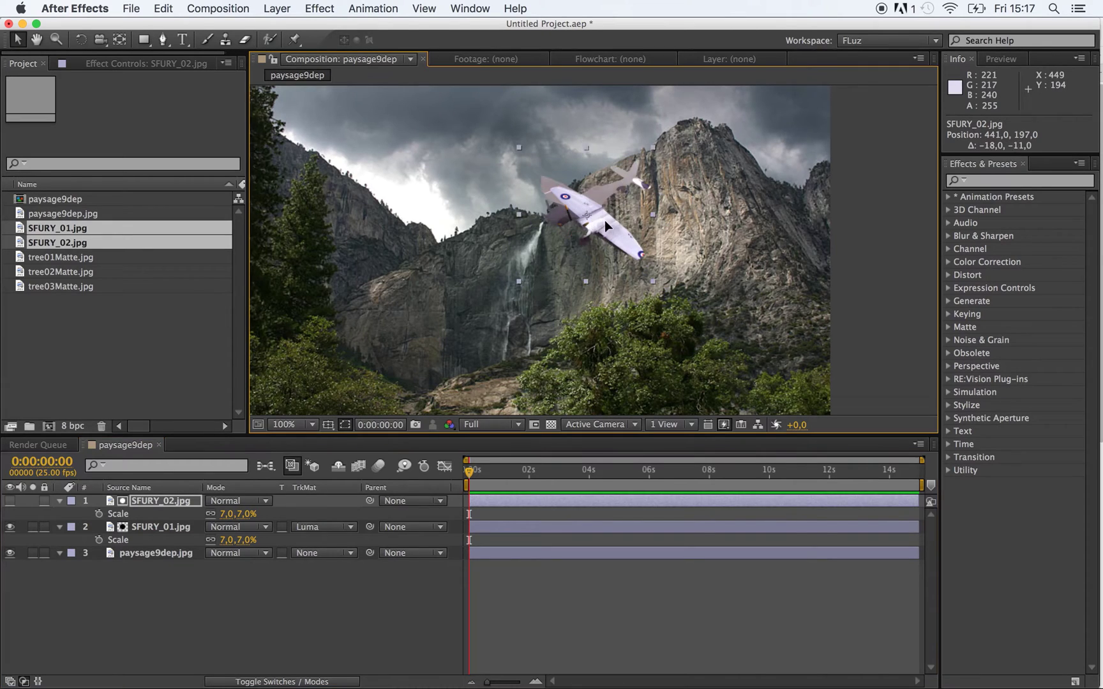
mouse_move(608, 224)
mouse_down()
mouse_move(627, 248)
mouse_move(662, 204)
mouse_move(600, 239)
mouse_move(612, 238)
mouse_move(603, 218)
mouse_up()
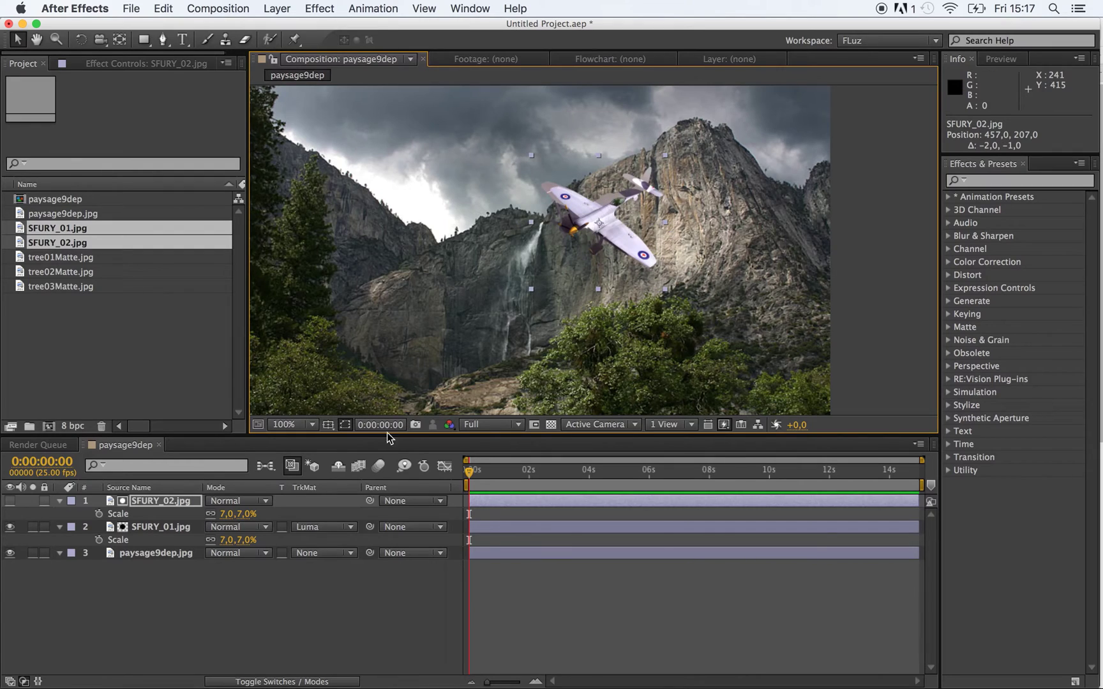
click(341, 528)
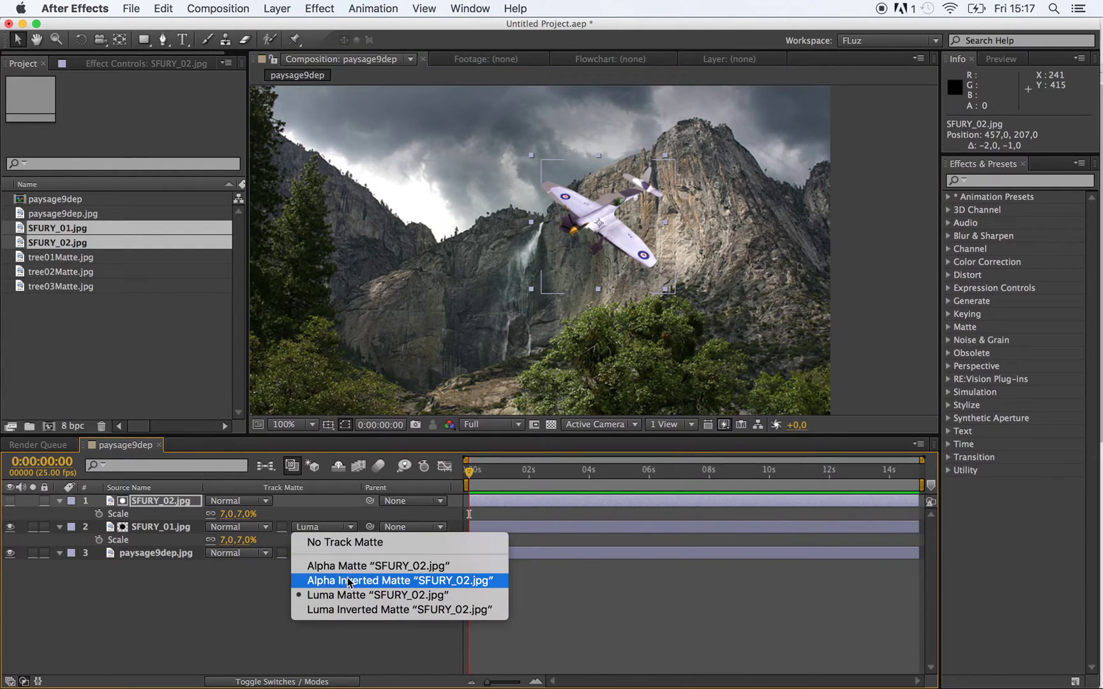
click(351, 543)
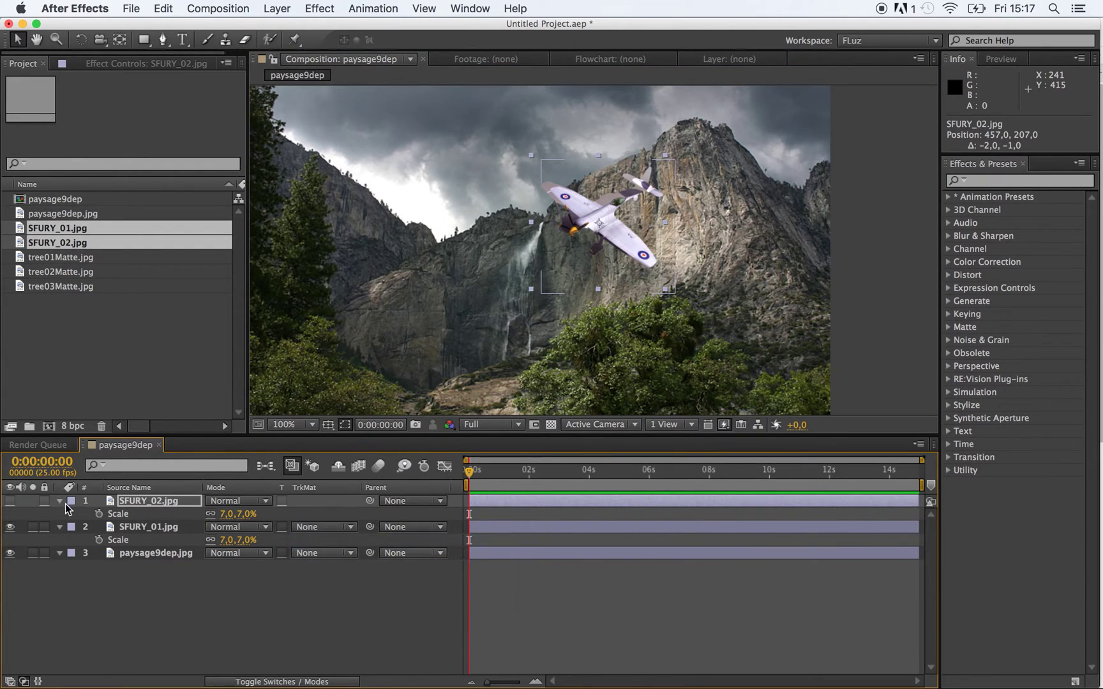
- Make the SFURY_02 matte visible again, then delete both plane layers
click(10, 501)
drag(546, 248, 419, 244)
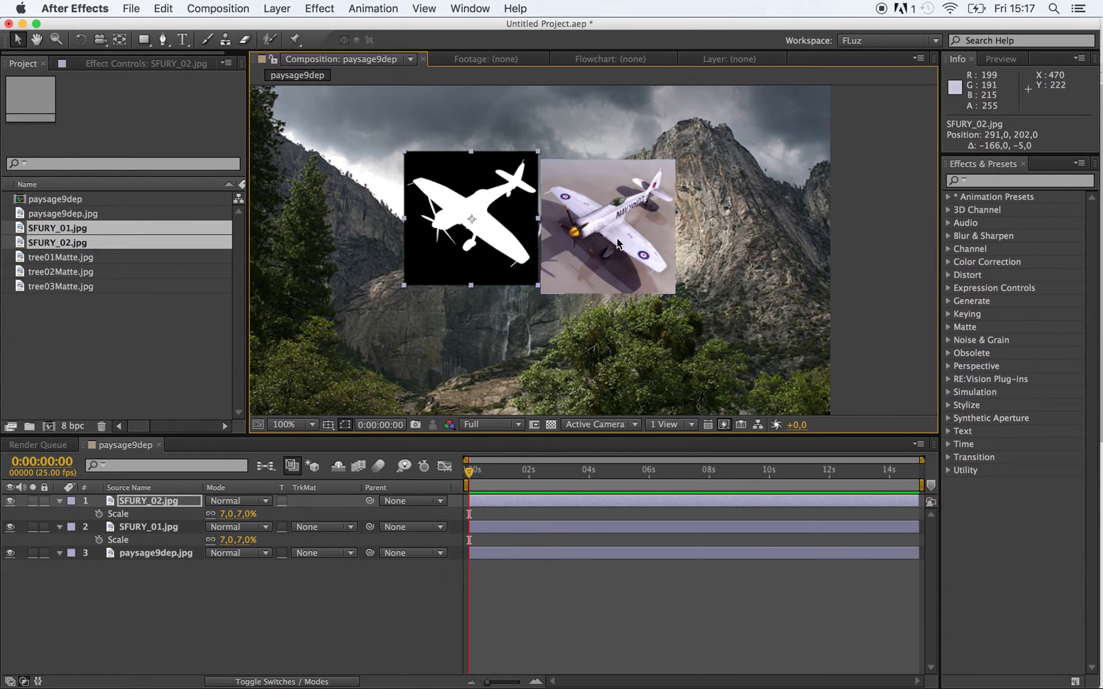
shift+click(140, 530)
key(Delete)
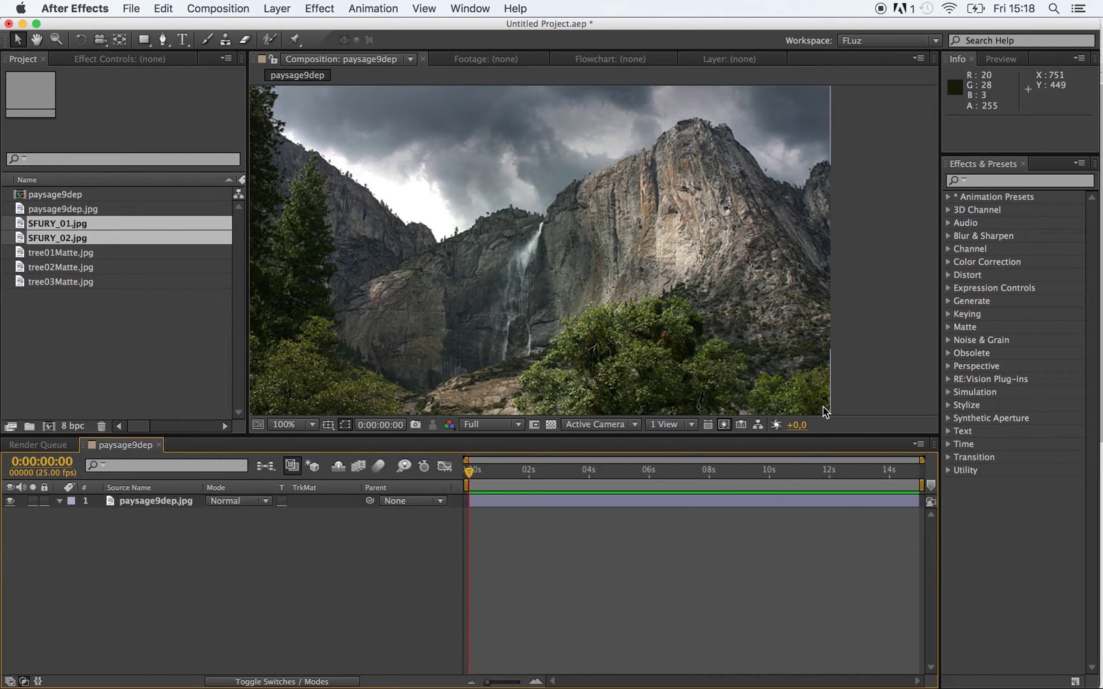
key(super+Tab)
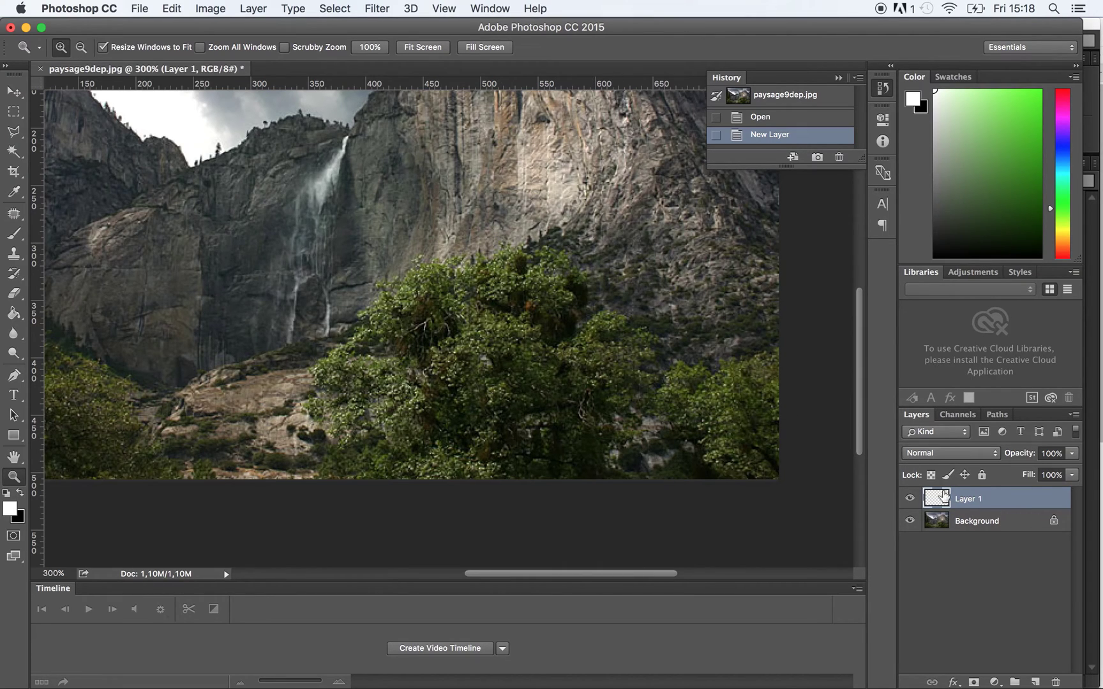
- Select the Brush tool with a 32 px hard round preset, undo a test stroke, and show the brush sets list
click(948, 475)
key(b)
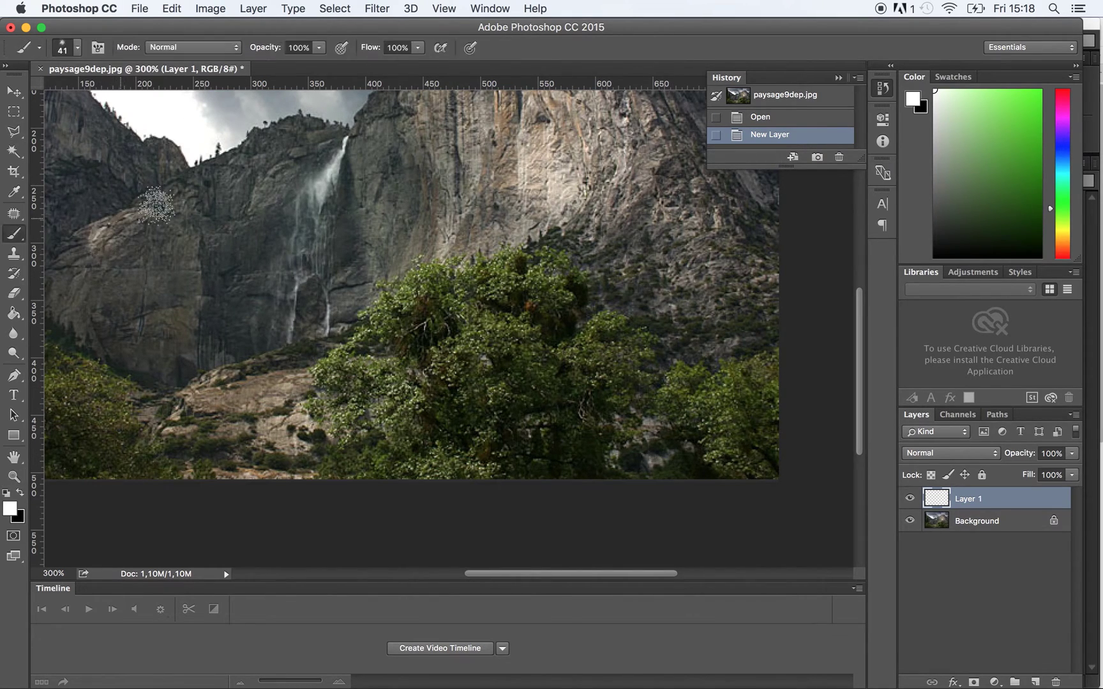
click(78, 48)
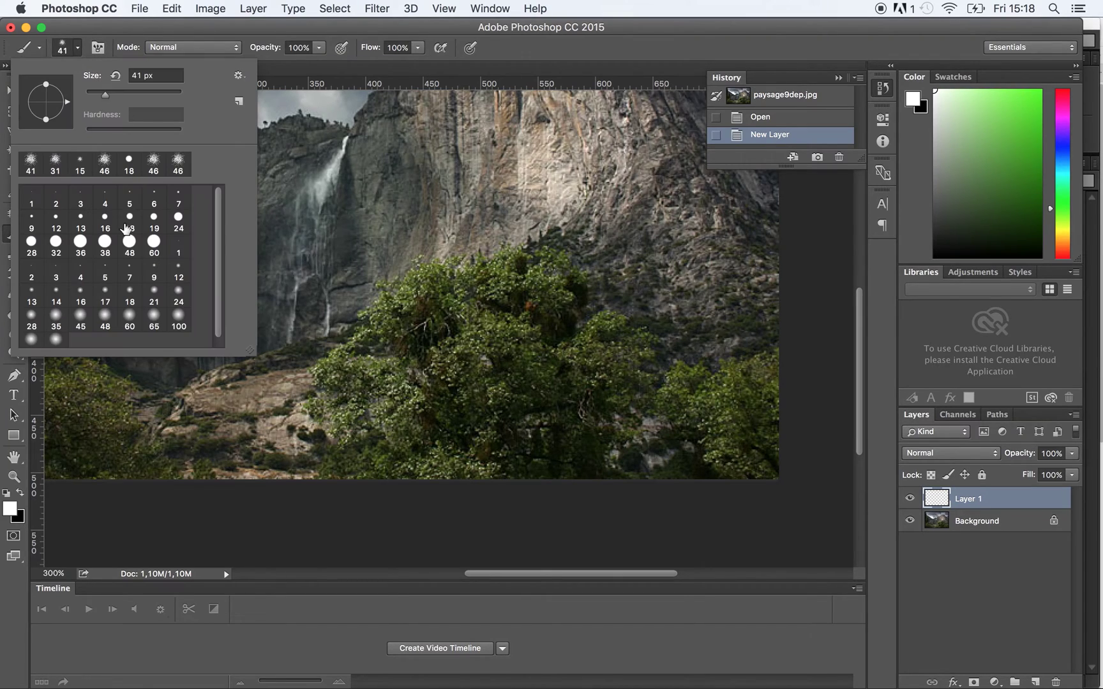
click(55, 246)
mouse_move(456, 294)
mouse_down()
mouse_move(408, 319)
mouse_move(522, 307)
mouse_move(540, 321)
mouse_up()
key(super+z)
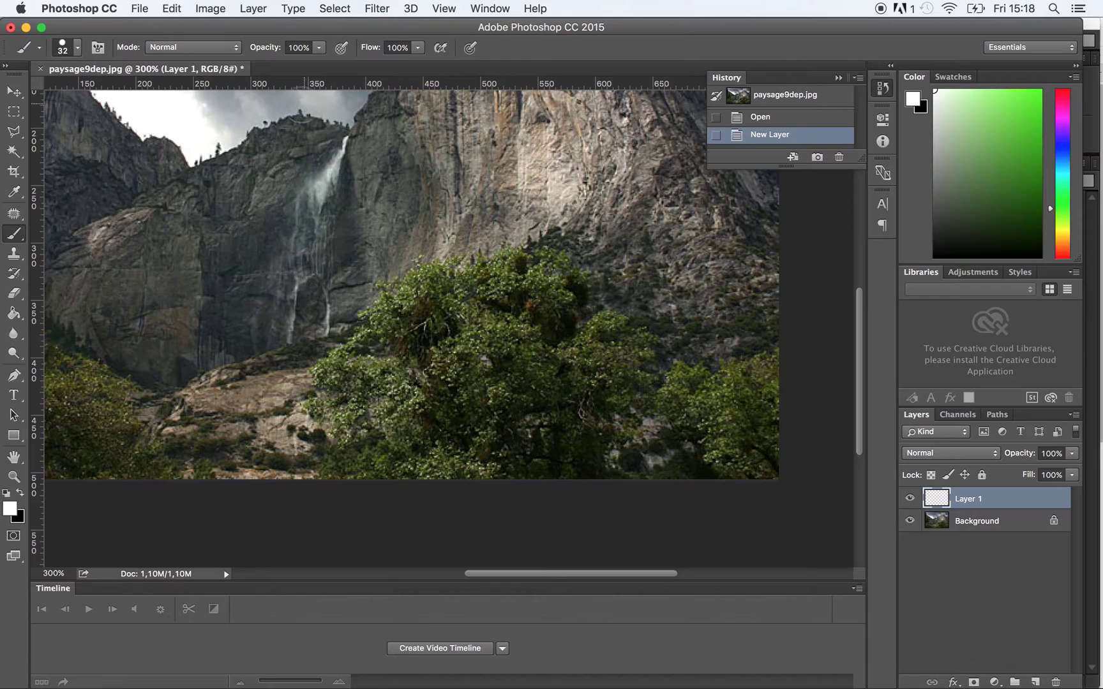
click(79, 50)
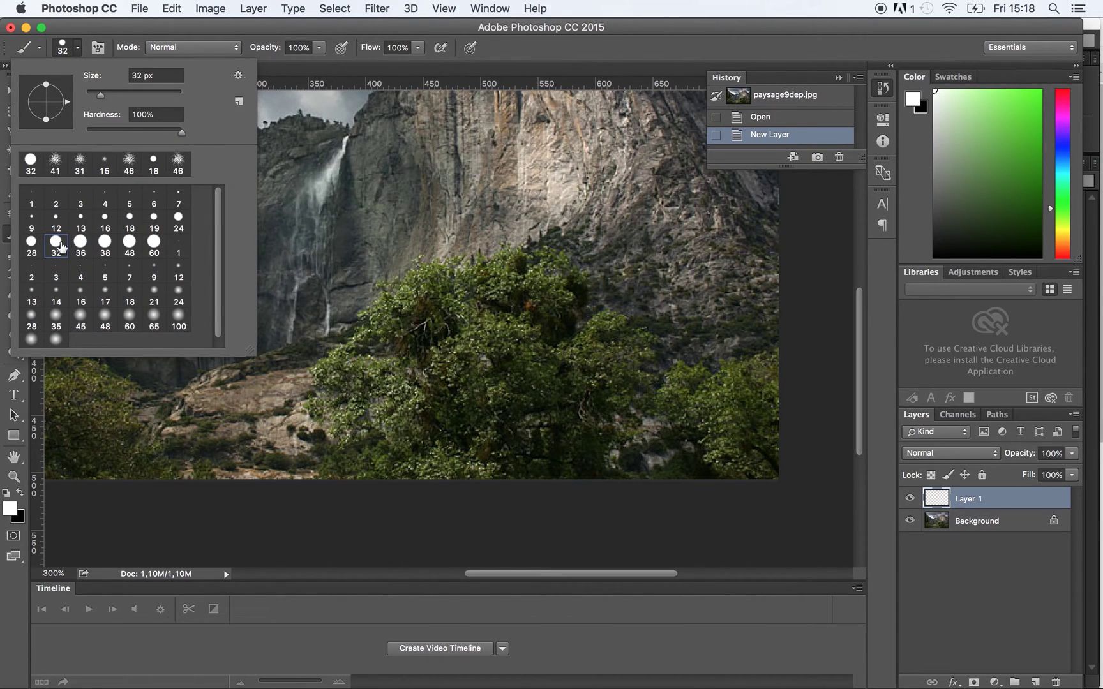
click(240, 77)
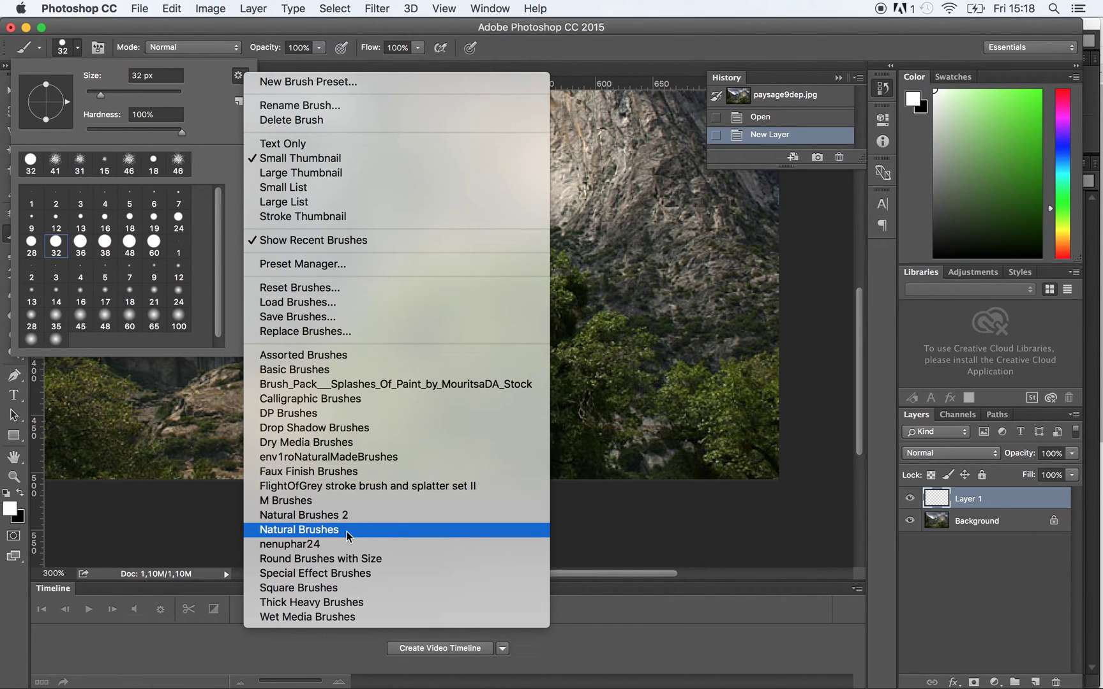
- Replace the brush presets with Natural Brushes and select the 43 px brush
click(318, 531)
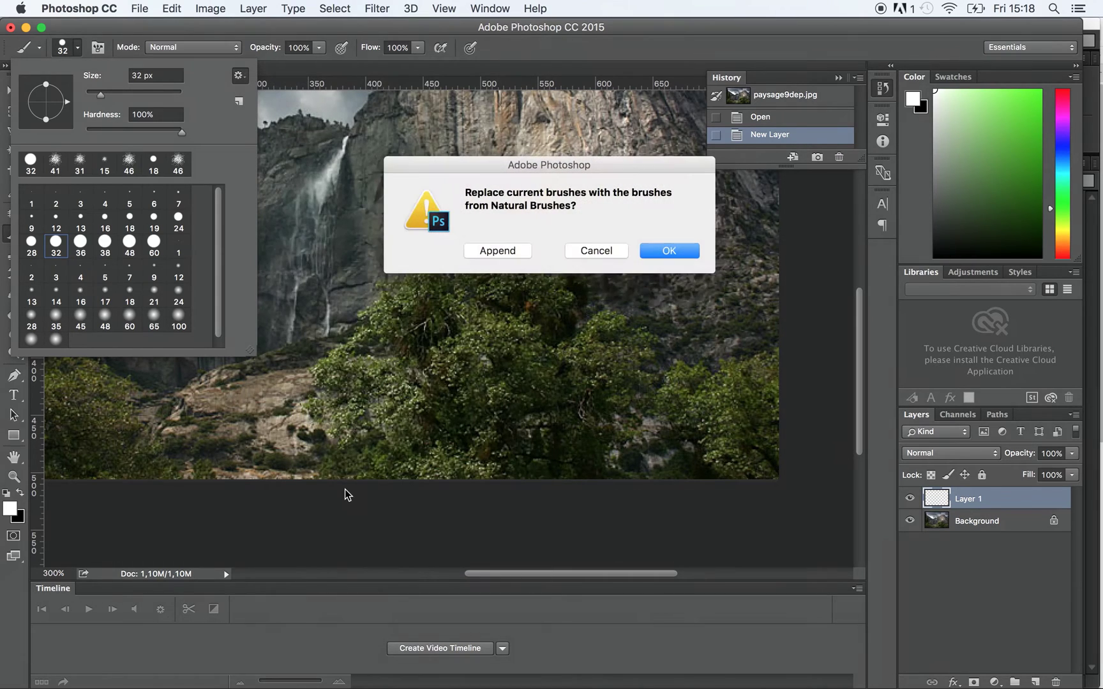
click(663, 251)
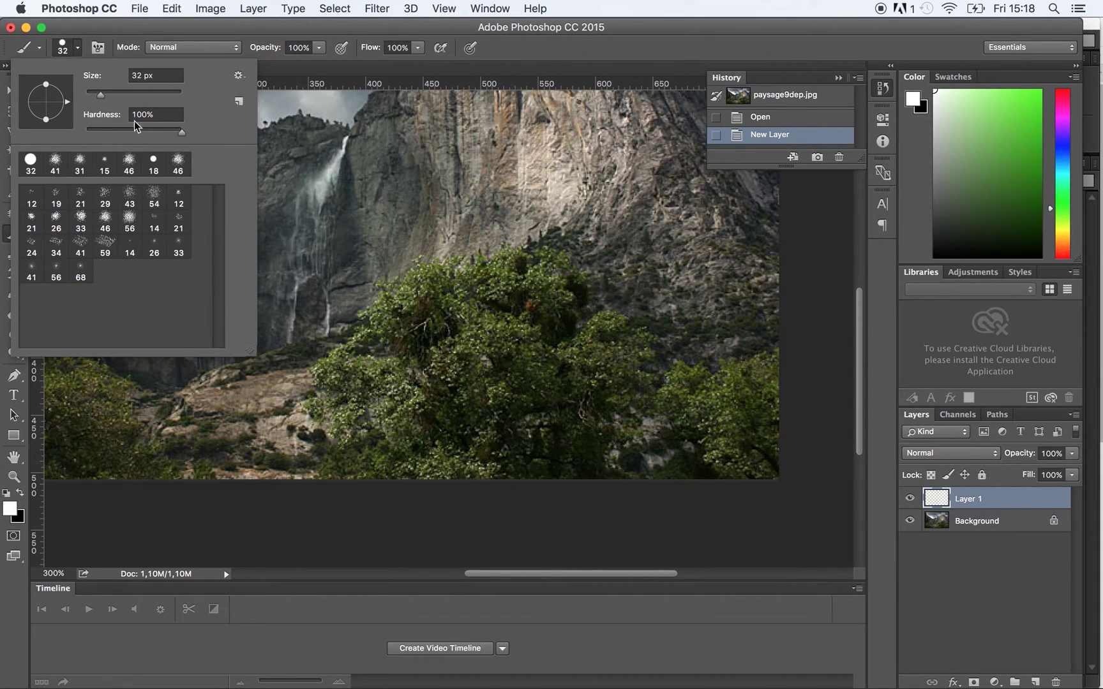
click(129, 203)
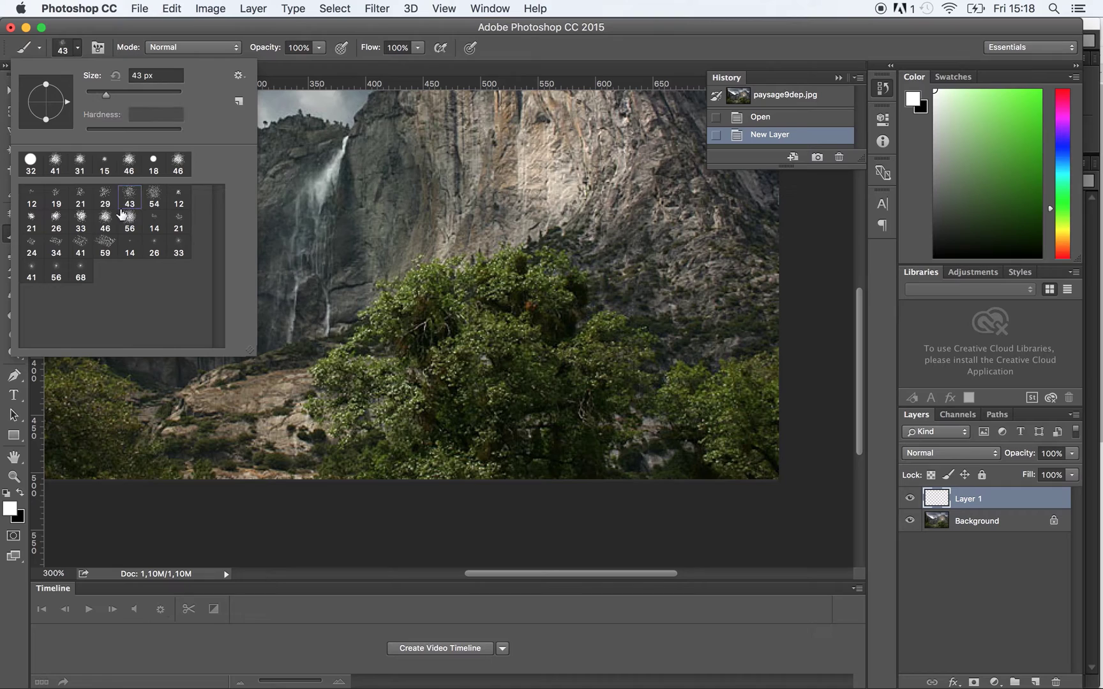
- Paint three white test strokes over the tree and undo each one
mouse_move(364, 288)
mouse_down()
mouse_move(408, 300)
mouse_move(440, 268)
mouse_move(358, 376)
mouse_move(409, 377)
mouse_up()
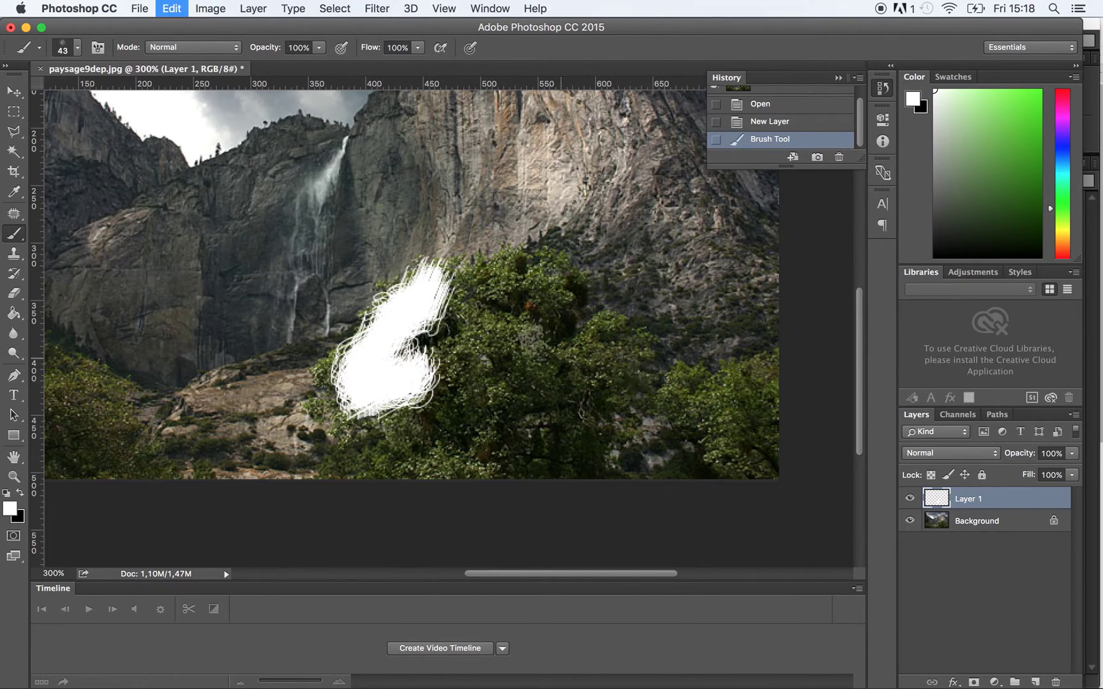
key(super+z)
drag(501, 284, 520, 265)
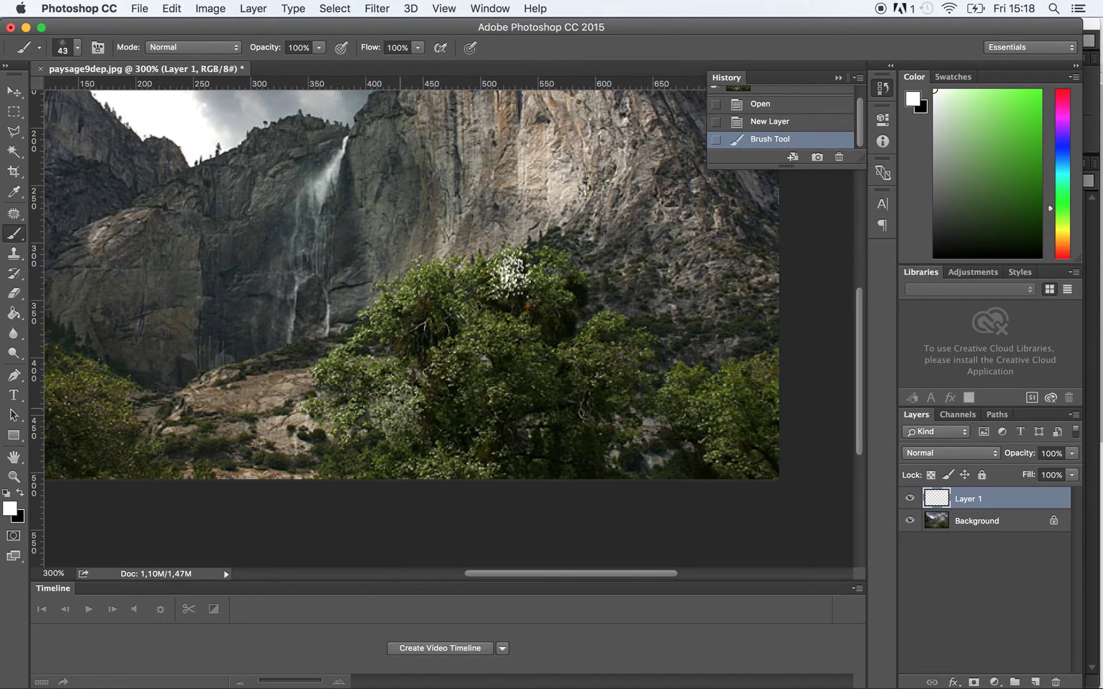
key(super+z)
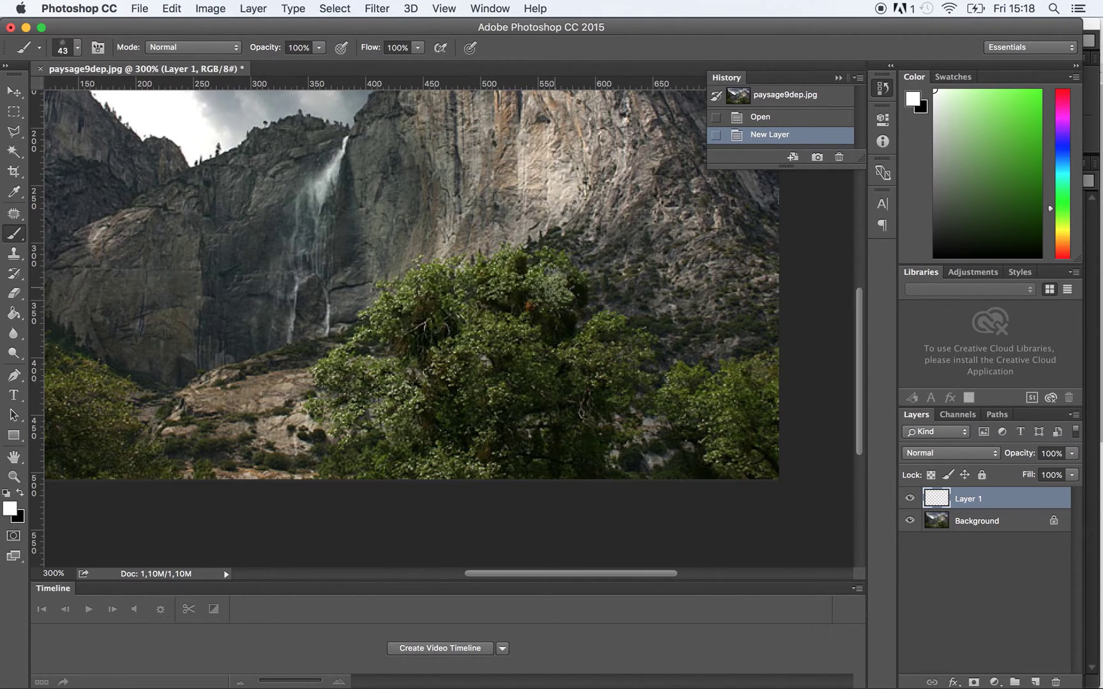
drag(429, 268, 383, 338)
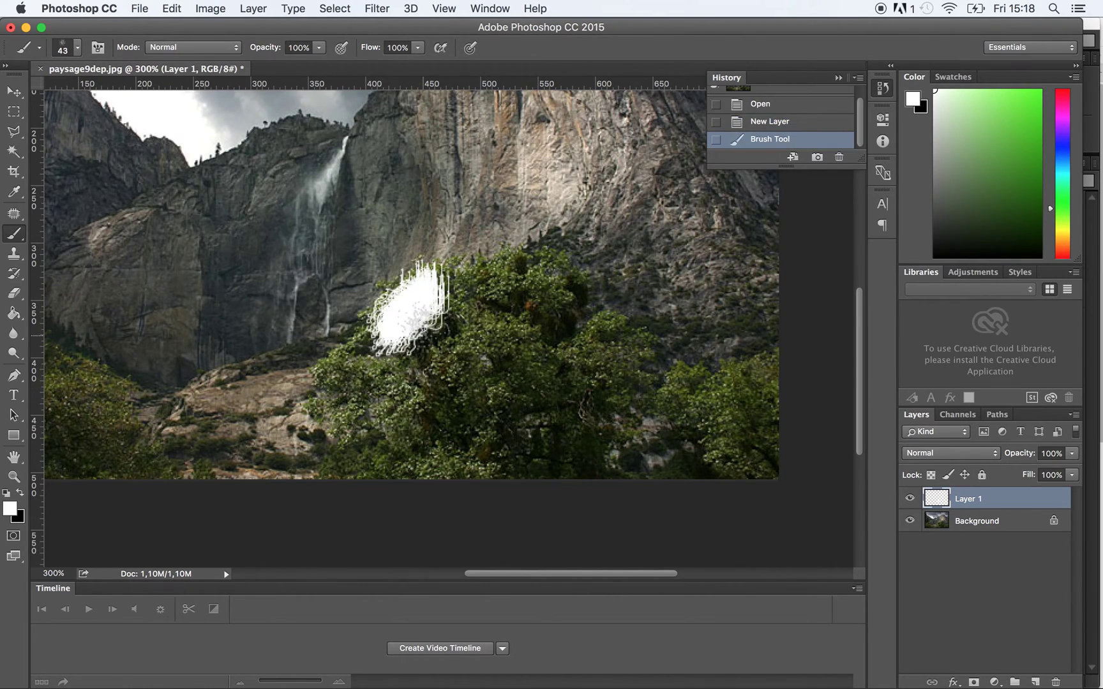
key(super+z)
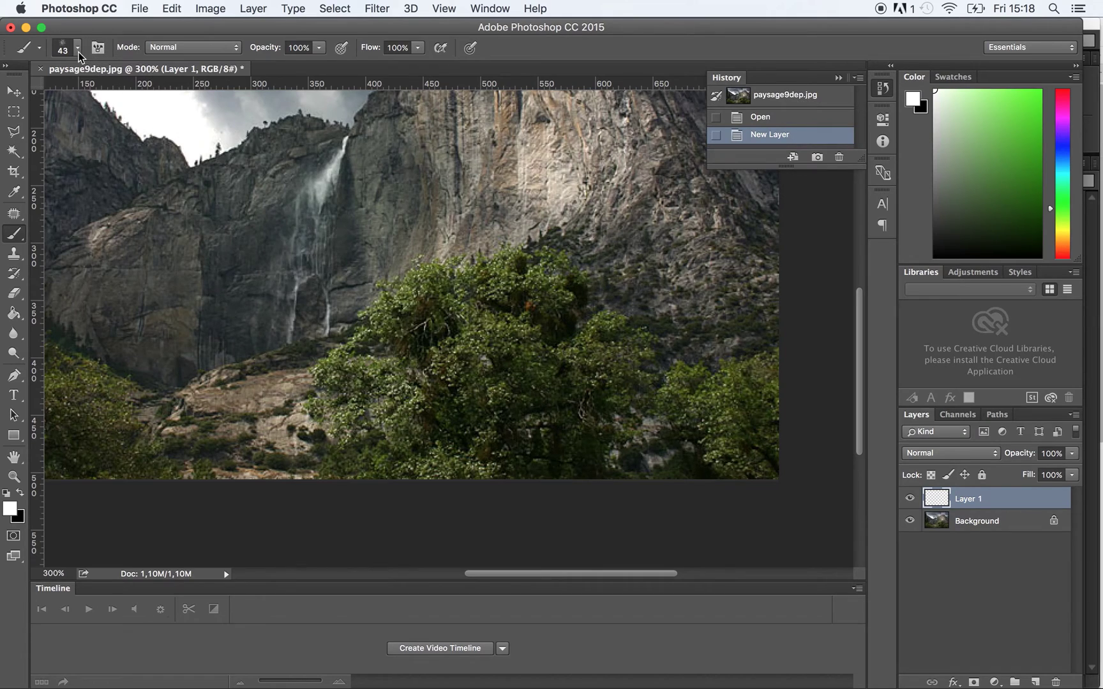
- Open the brush settings panel and move it aside
click(99, 51)
drag(743, 49, 781, 79)
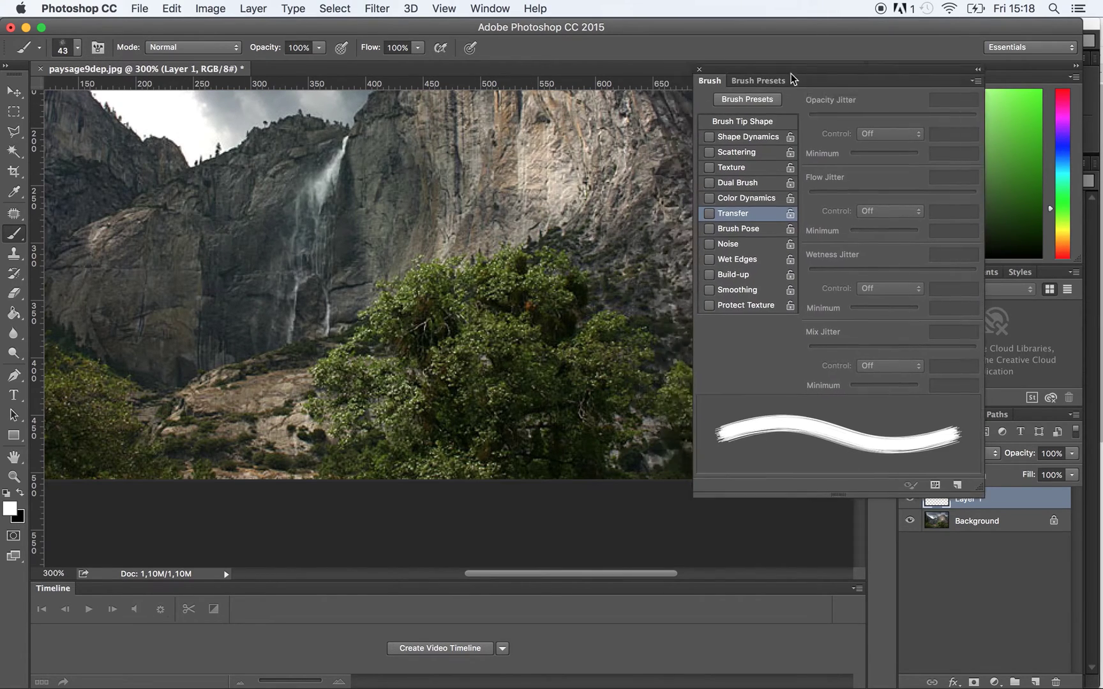
click(78, 49)
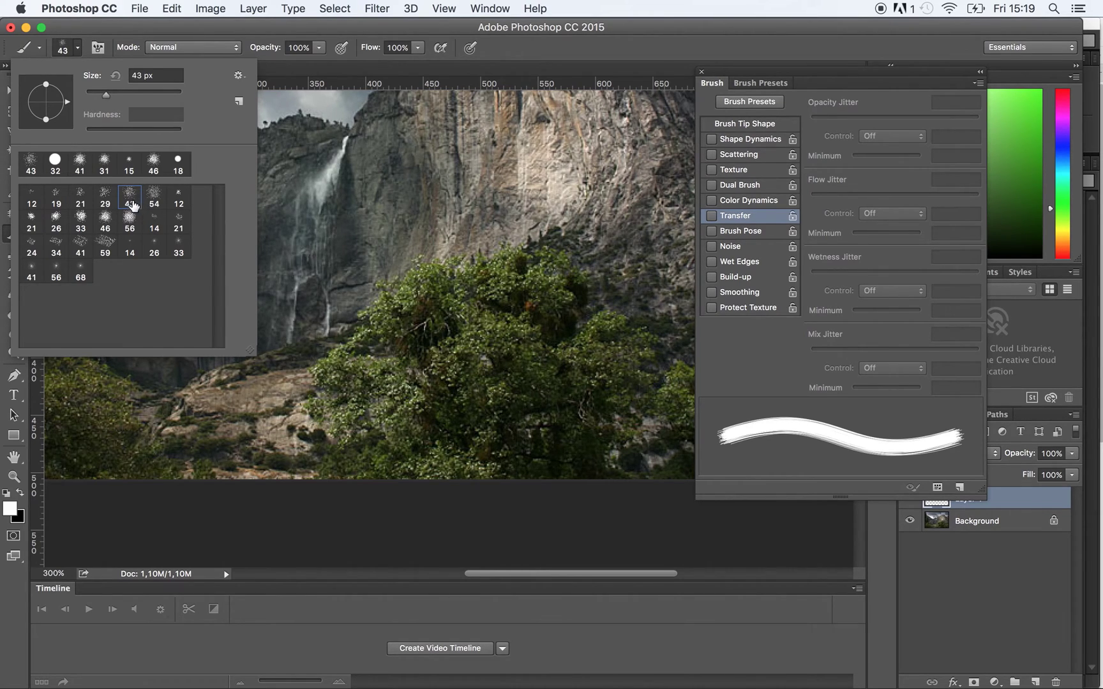
click(99, 49)
click(98, 48)
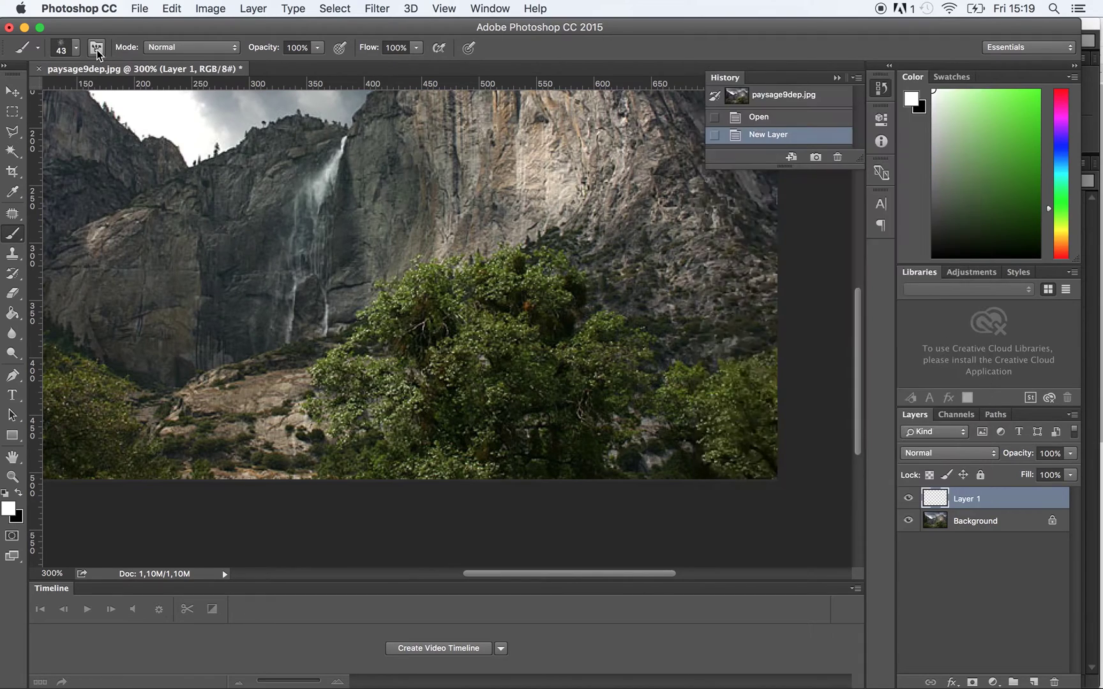
click(97, 49)
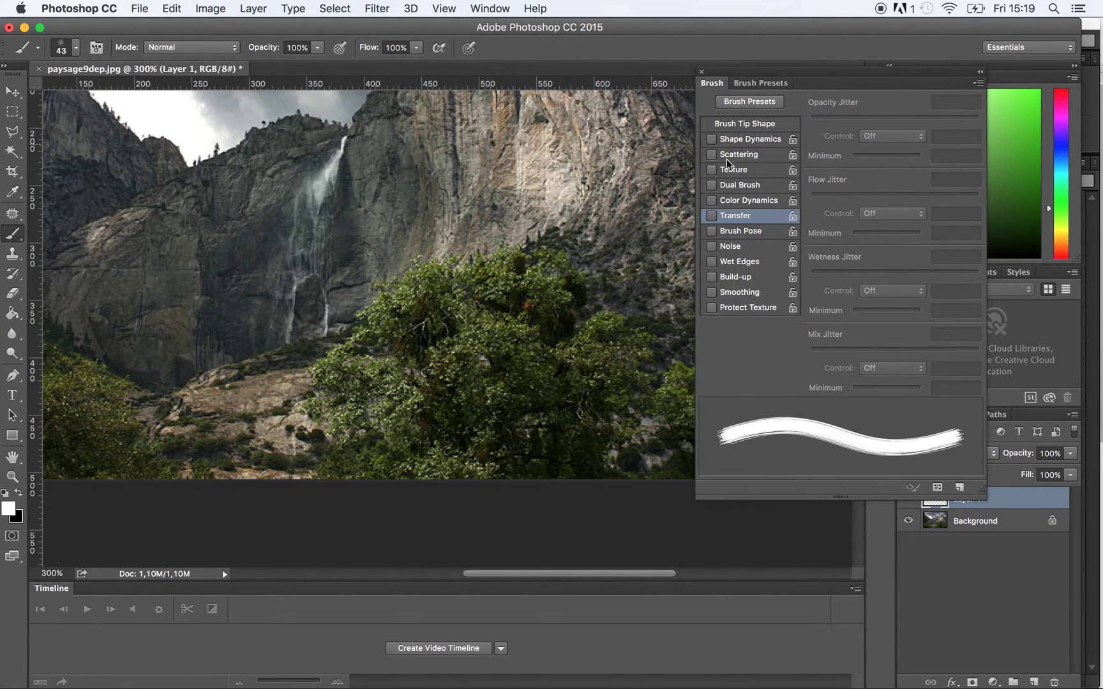
- Enable Shape Dynamics with size jitter and Scattering at 45%, undoing a test stroke
click(748, 140)
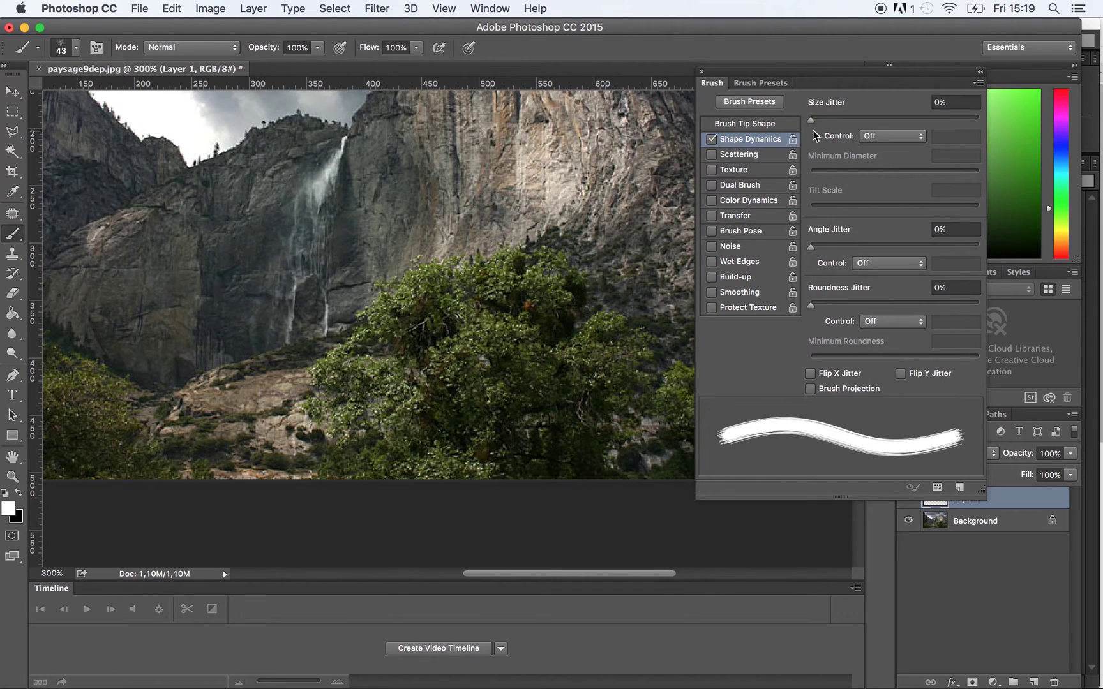
drag(811, 120, 822, 120)
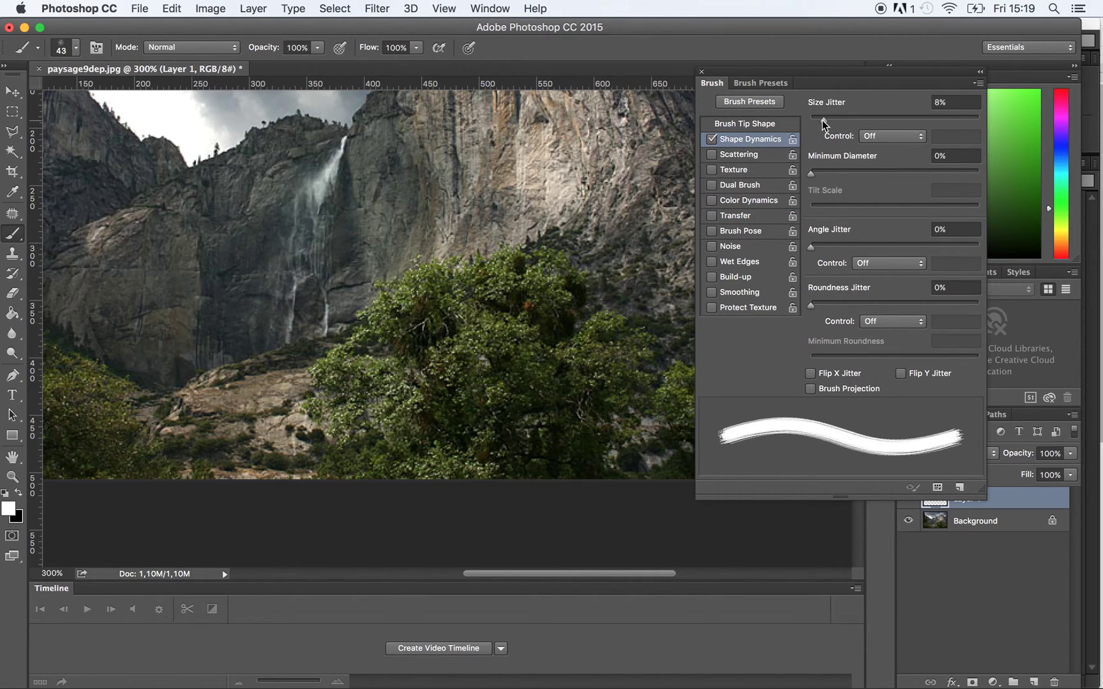
click(756, 156)
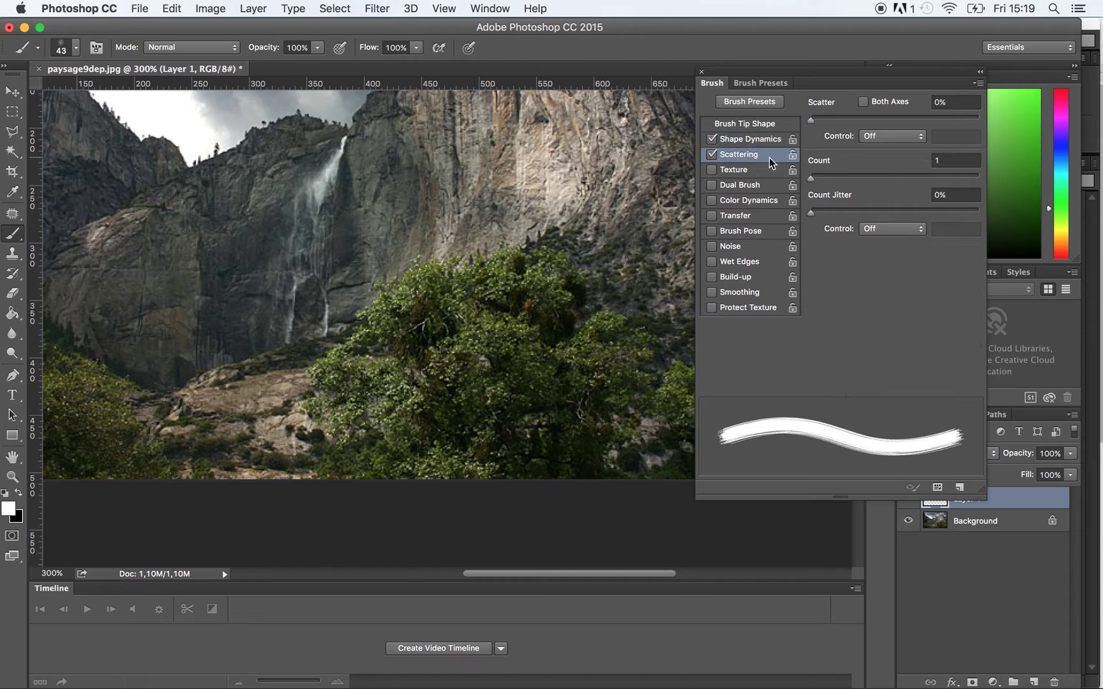
drag(813, 120, 819, 120)
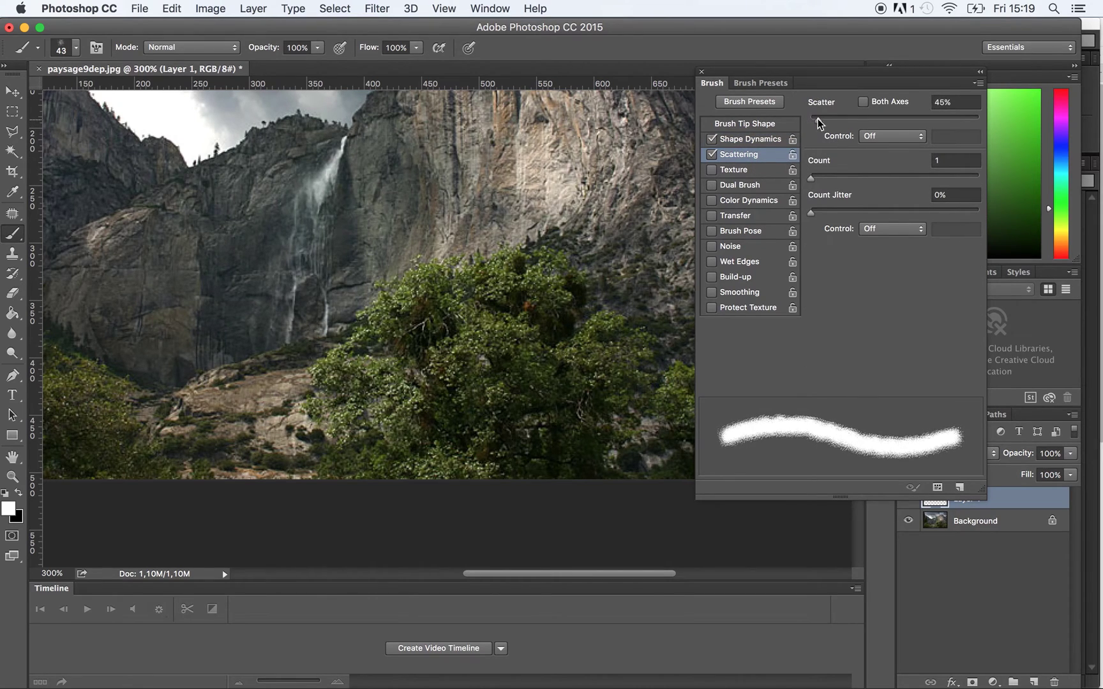
mouse_move(415, 290)
mouse_down()
mouse_move(390, 333)
mouse_move(447, 291)
mouse_up()
key(super+z)
- Set the brush tip spacing to 9%, undoing the test strokes
click(749, 125)
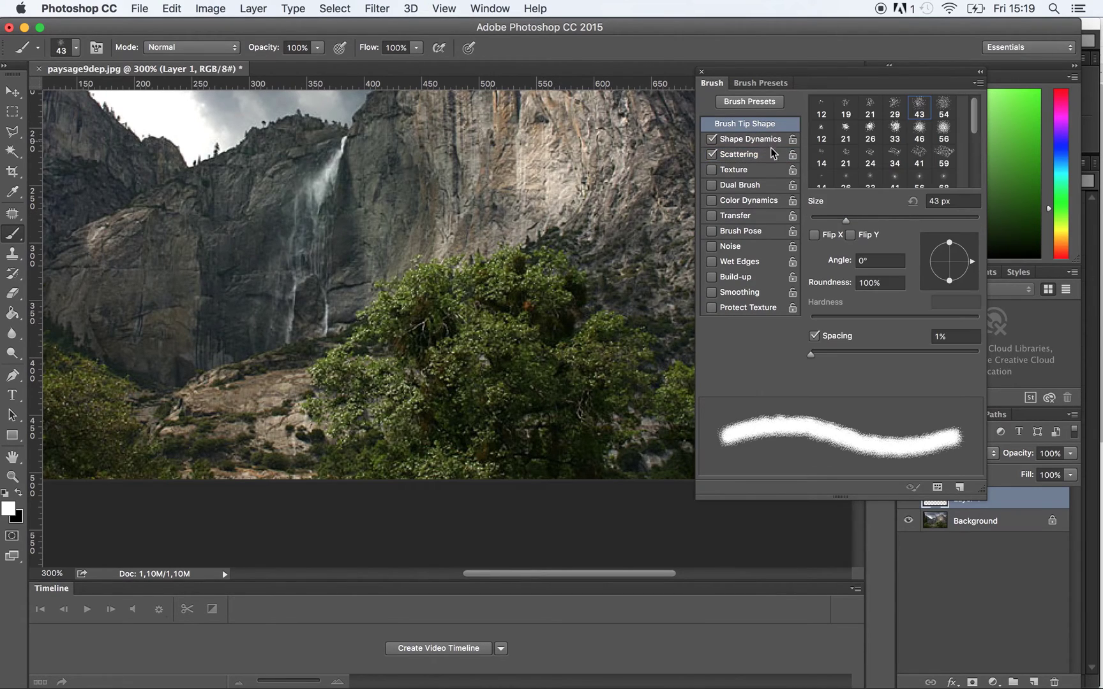
drag(810, 355, 831, 355)
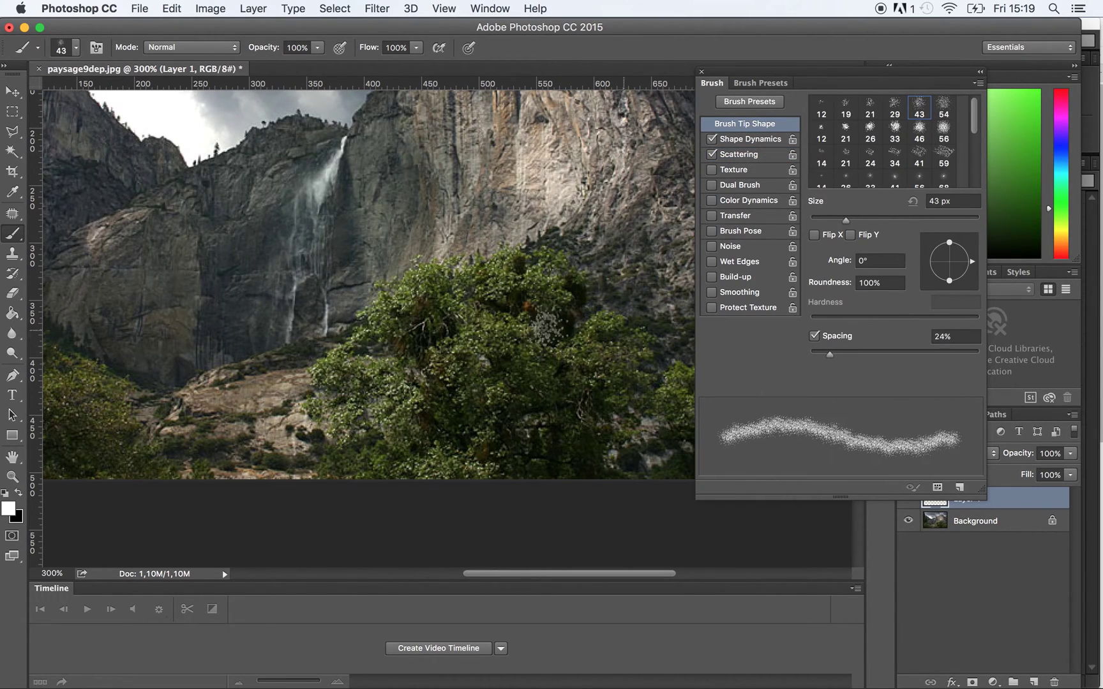
mouse_move(440, 300)
mouse_down()
mouse_move(421, 284)
mouse_move(374, 386)
mouse_up()
key(super+z)
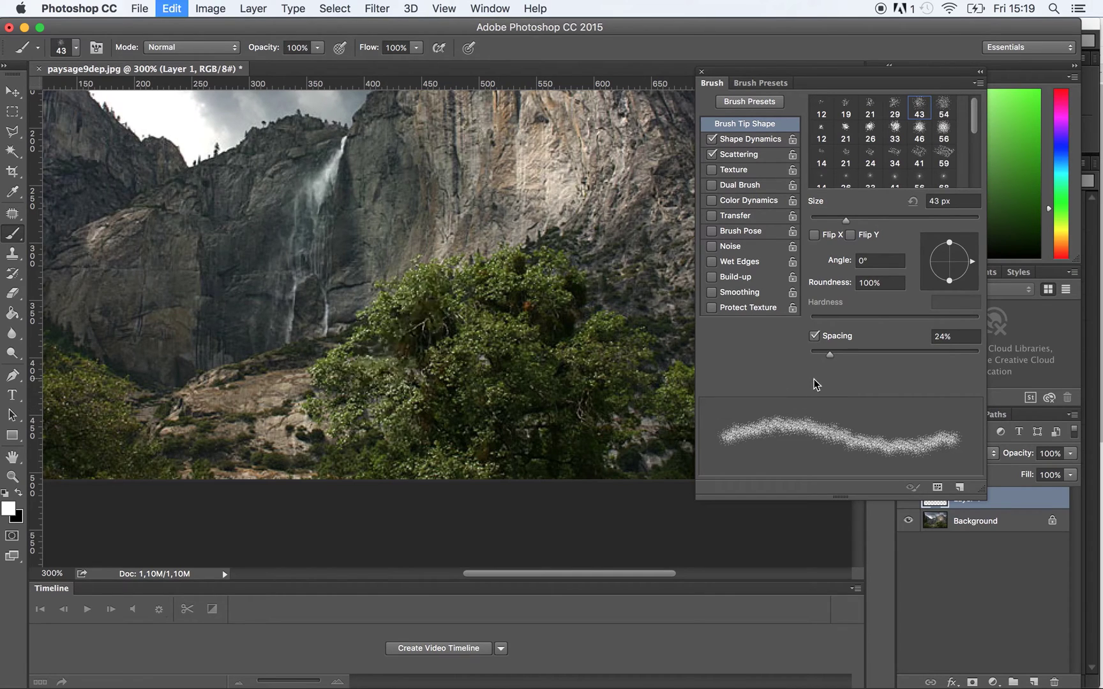
click(828, 356)
drag(827, 358, 817, 357)
mouse_move(426, 308)
mouse_down()
mouse_move(415, 290)
mouse_move(412, 300)
mouse_up()
key(super+z)
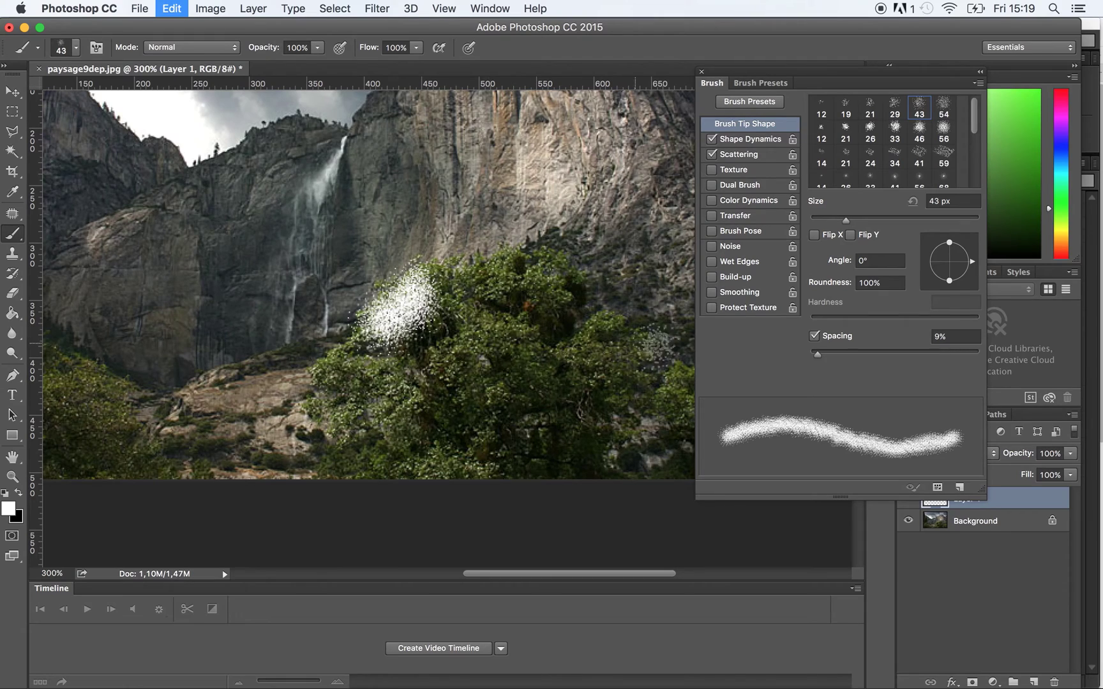
- Lower the size jitter to 2%, undo a test stroke, and close the brush settings
click(767, 142)
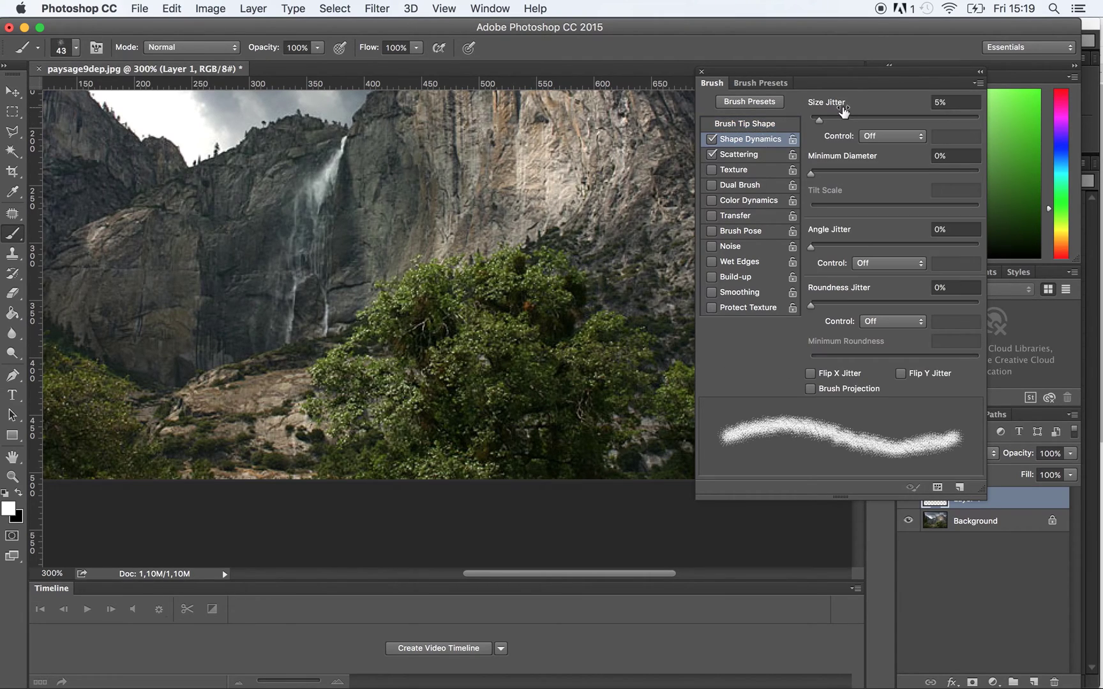
drag(818, 120, 814, 121)
mouse_move(440, 298)
mouse_down()
mouse_move(431, 287)
mouse_move(370, 342)
mouse_move(415, 300)
mouse_move(505, 290)
mouse_up()
key(super+z)
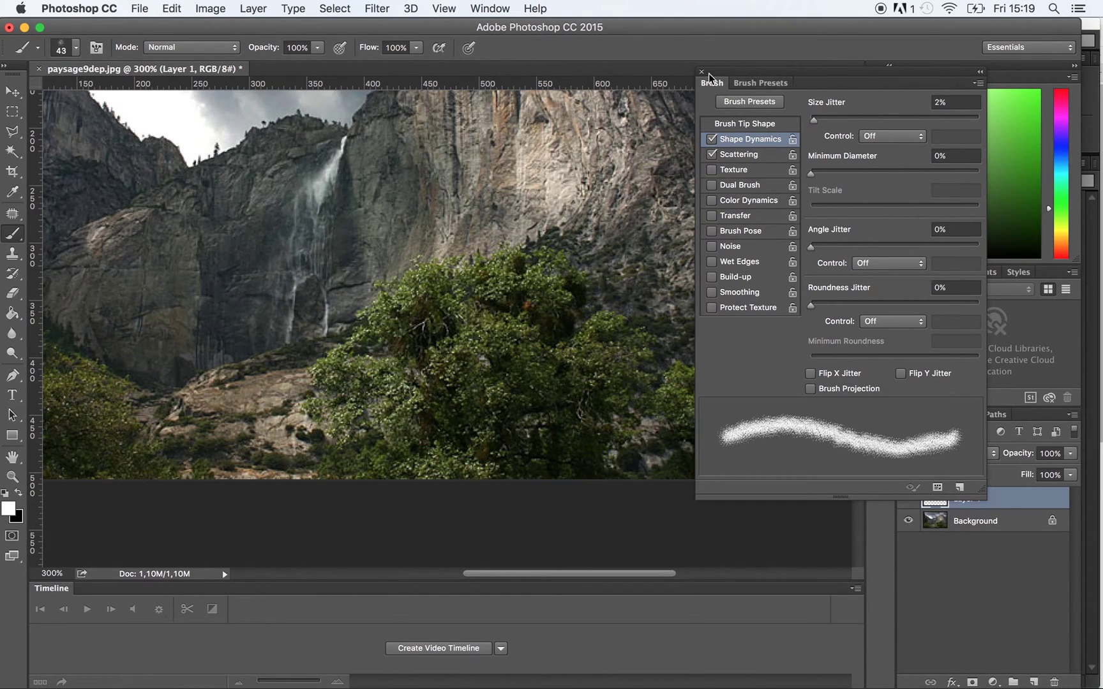
click(703, 72)
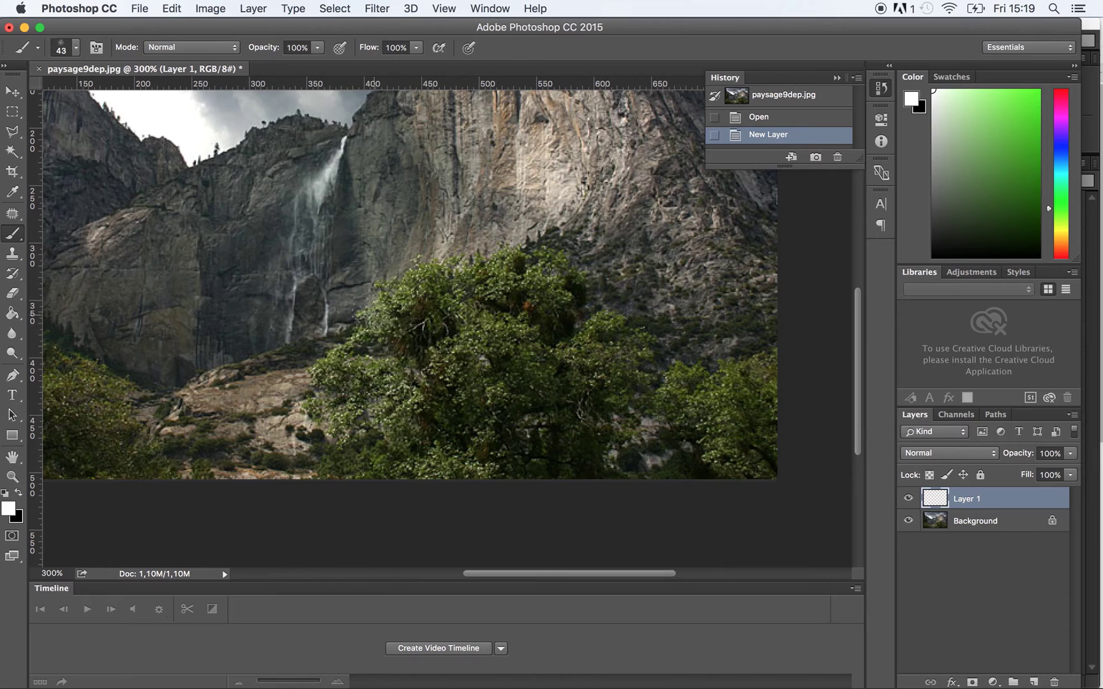
- Paint big white scattered strokes over the central trees and right-hand foliage, down to the bottom edge
mouse_move(380, 326)
mouse_down()
mouse_move(428, 291)
mouse_move(546, 294)
mouse_move(536, 348)
mouse_move(607, 341)
mouse_move(626, 392)
mouse_move(578, 482)
mouse_up()
mouse_move(350, 383)
mouse_down()
mouse_move(333, 380)
mouse_move(396, 319)
mouse_move(345, 476)
mouse_move(376, 472)
mouse_move(409, 402)
mouse_move(387, 391)
mouse_move(454, 383)
mouse_move(471, 329)
mouse_move(466, 411)
mouse_move(434, 469)
mouse_move(518, 469)
mouse_move(514, 395)
mouse_move(543, 428)
mouse_move(575, 361)
mouse_move(511, 396)
mouse_move(533, 458)
mouse_move(440, 438)
mouse_move(424, 361)
mouse_move(454, 309)
mouse_move(447, 293)
mouse_move(485, 268)
mouse_move(555, 300)
mouse_move(531, 366)
mouse_move(593, 354)
mouse_move(654, 399)
mouse_up()
mouse_move(722, 389)
mouse_down()
mouse_move(727, 457)
mouse_move(759, 367)
mouse_move(722, 409)
mouse_move(769, 450)
mouse_move(708, 428)
mouse_move(677, 389)
mouse_move(702, 396)
mouse_move(567, 440)
mouse_move(436, 426)
mouse_move(364, 392)
mouse_move(377, 446)
mouse_move(364, 415)
mouse_up()
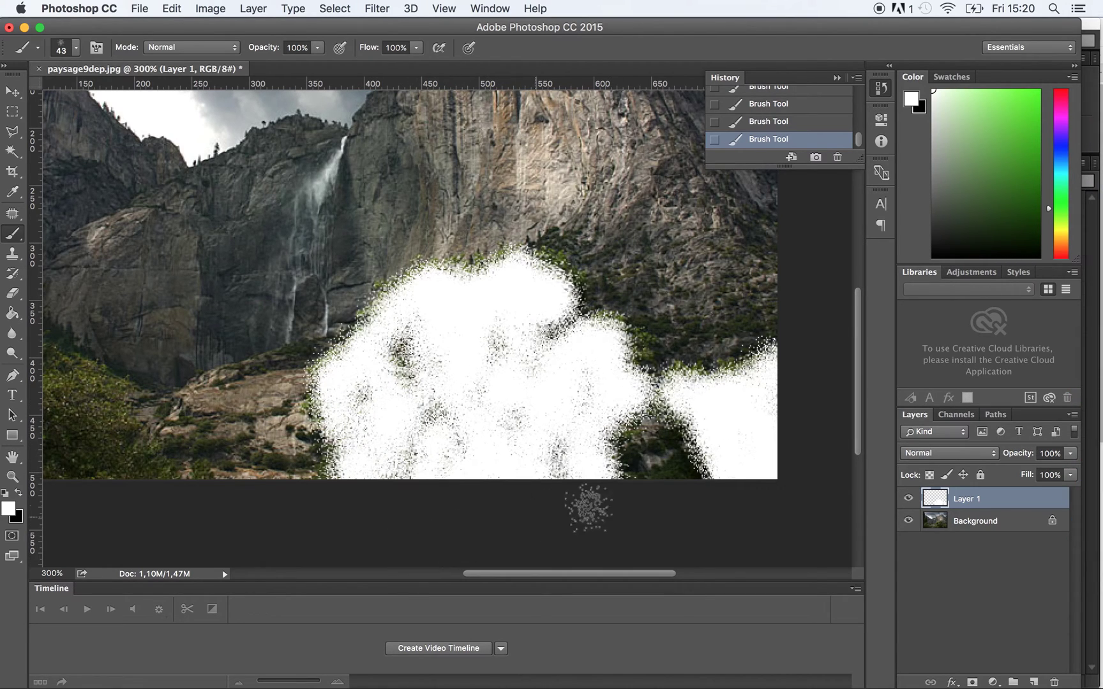
- Add Layer 2, fill it black with the Paint Bucket, and place it below Layer 1
click(1034, 682)
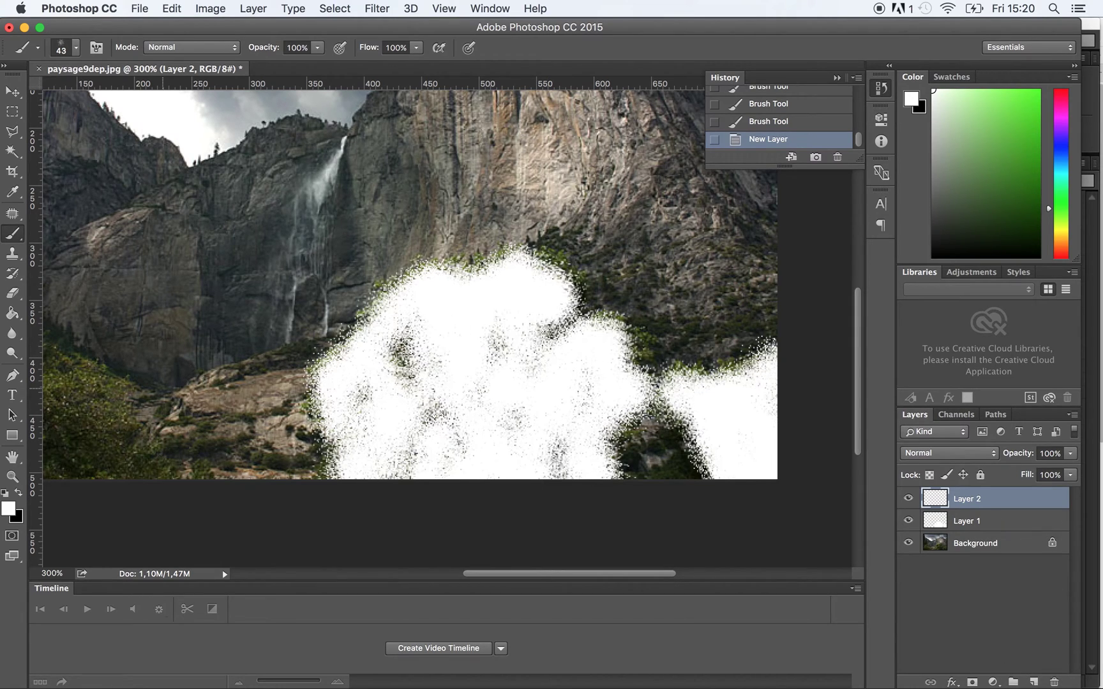
click(18, 497)
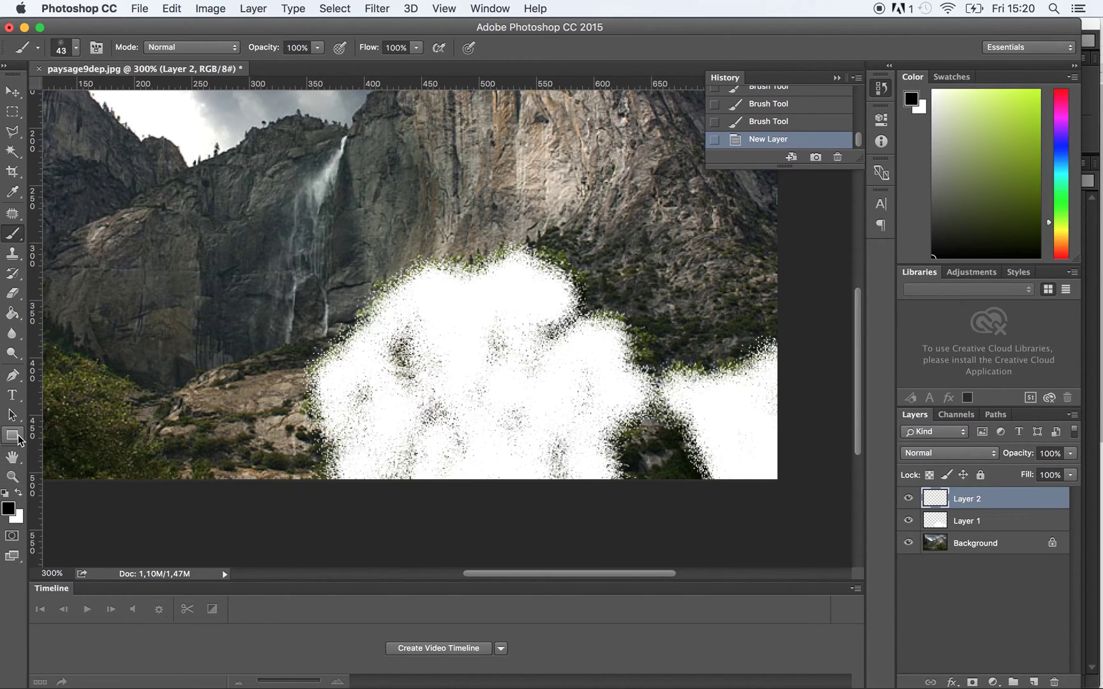
click(11, 313)
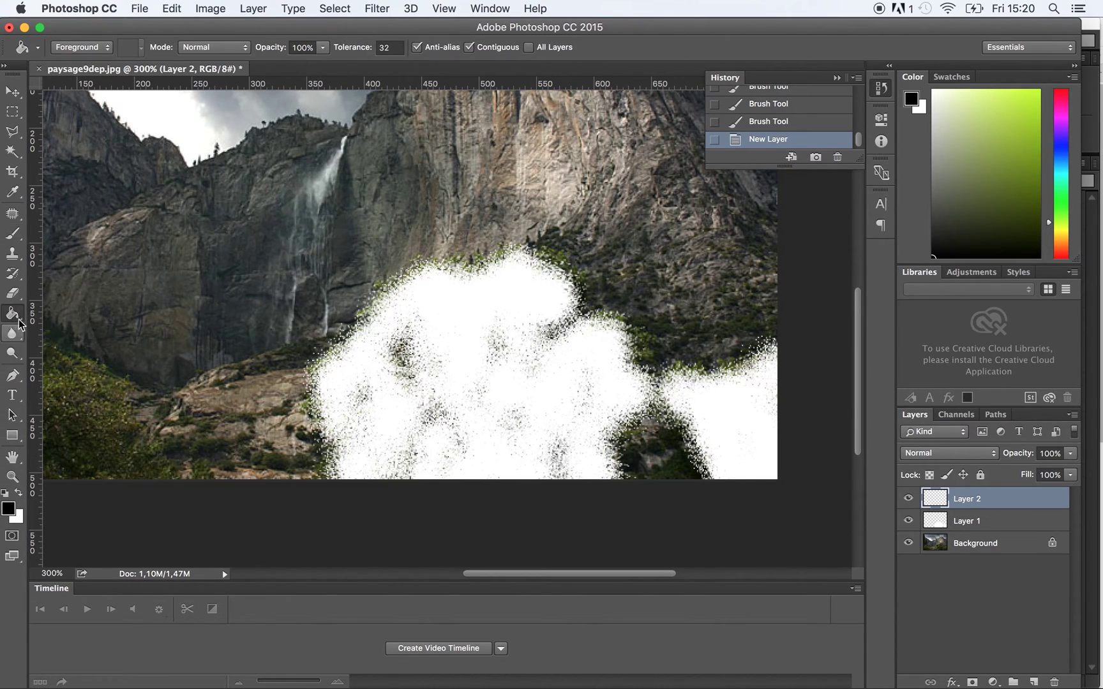
click(326, 253)
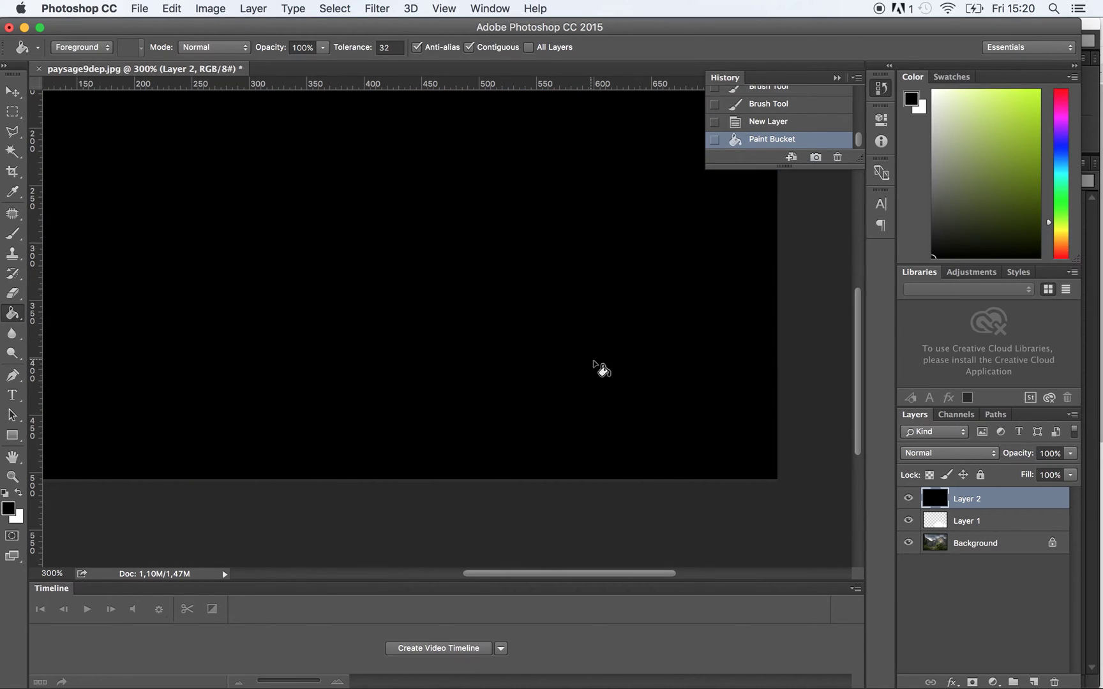
drag(1004, 514, 977, 536)
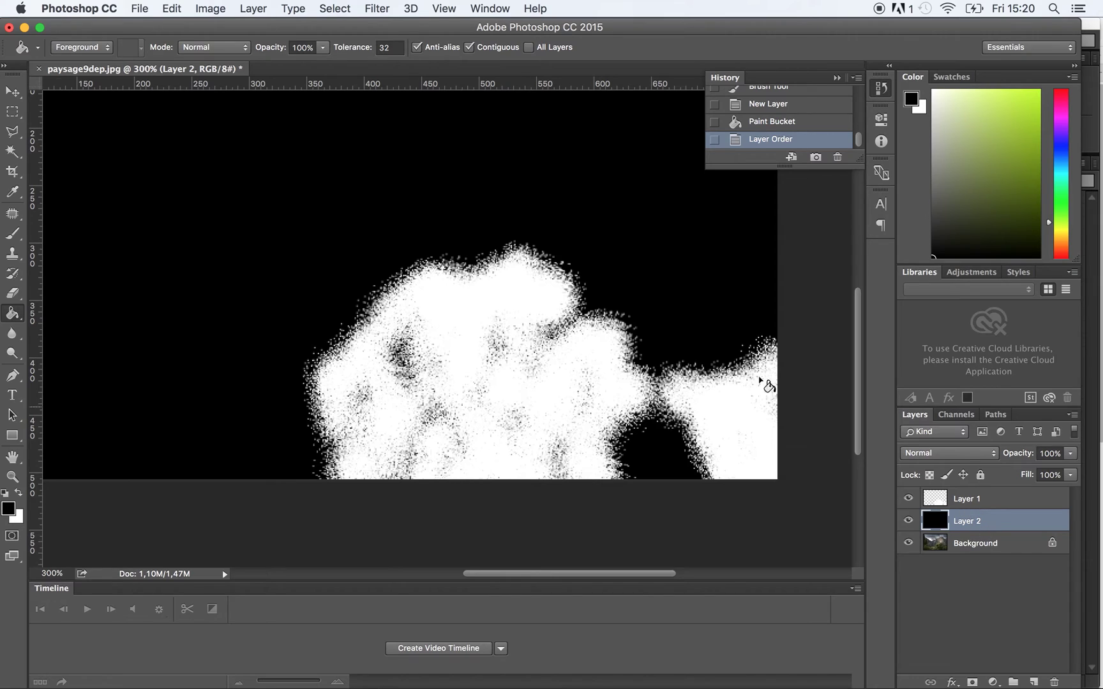
- Save the matte as the JPEG erase.jpg, accepting the default quality settings
key(z)
alt+click(508, 340)
alt+click(515, 354)
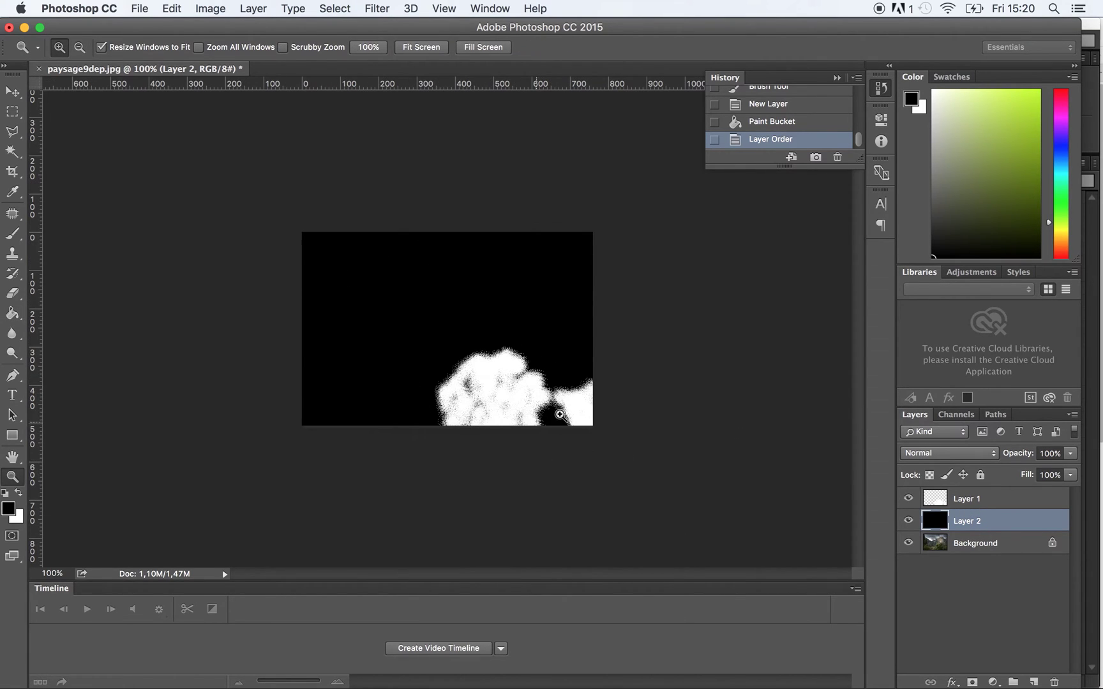
click(478, 394)
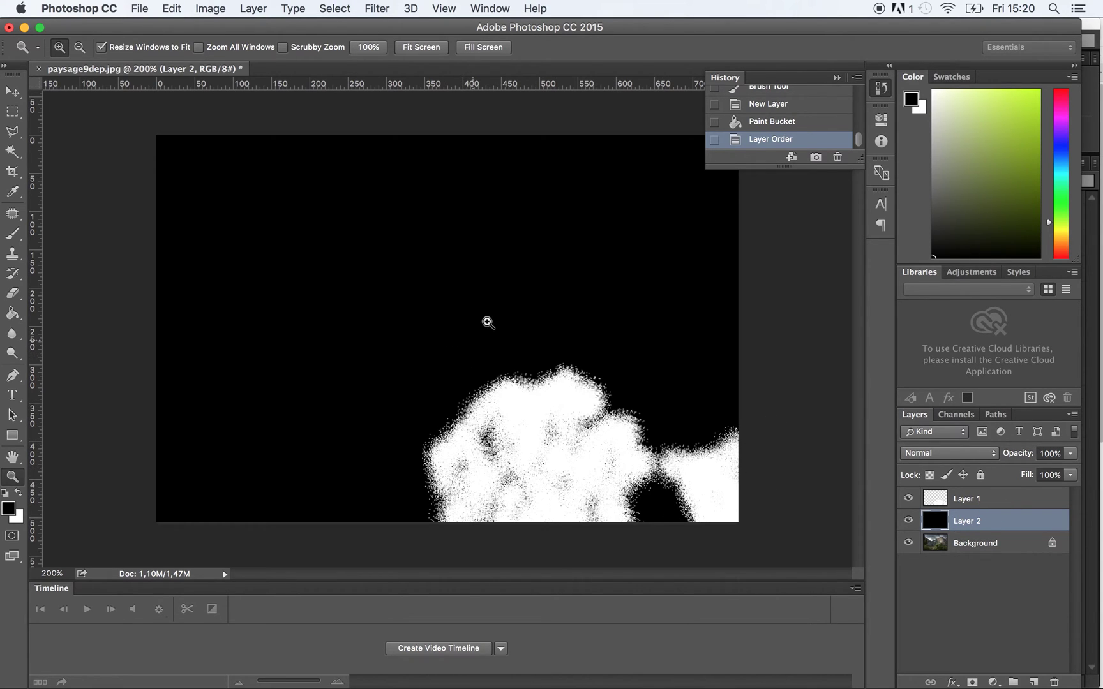
key(super+shift+s)
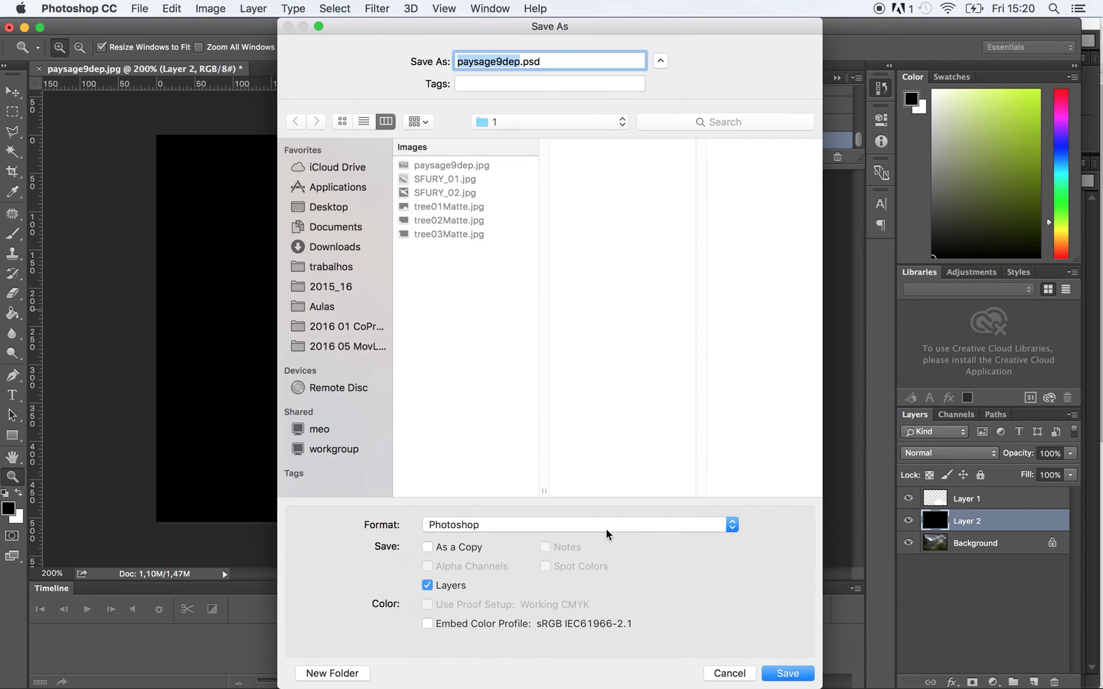
click(606, 530)
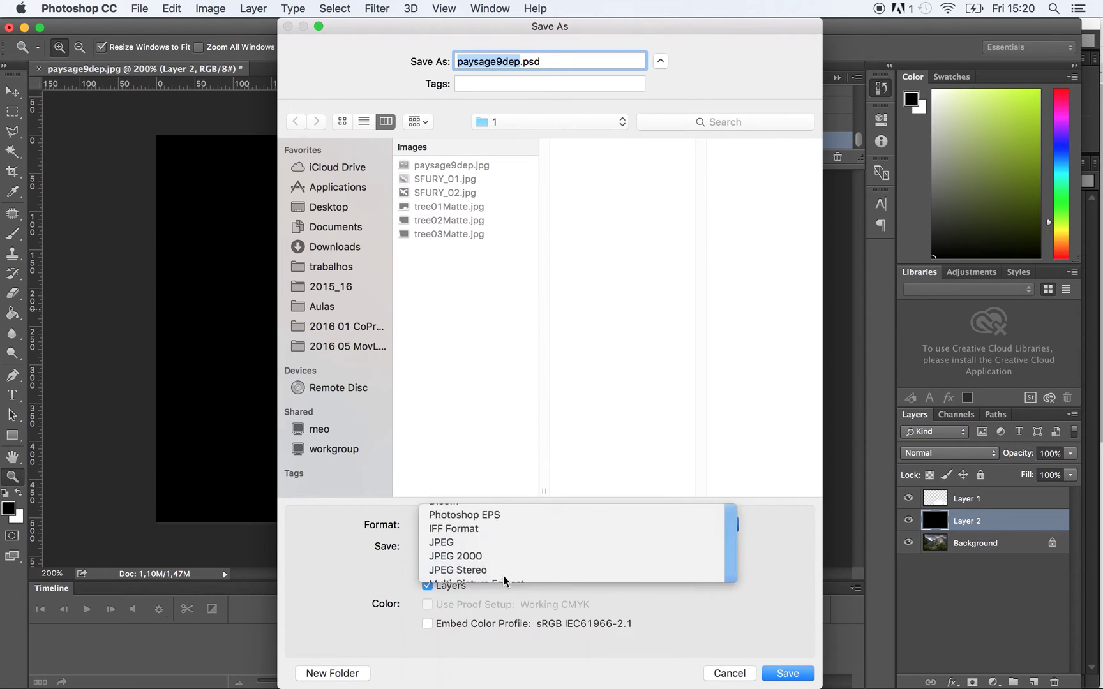
click(507, 542)
text(erase.jpg)
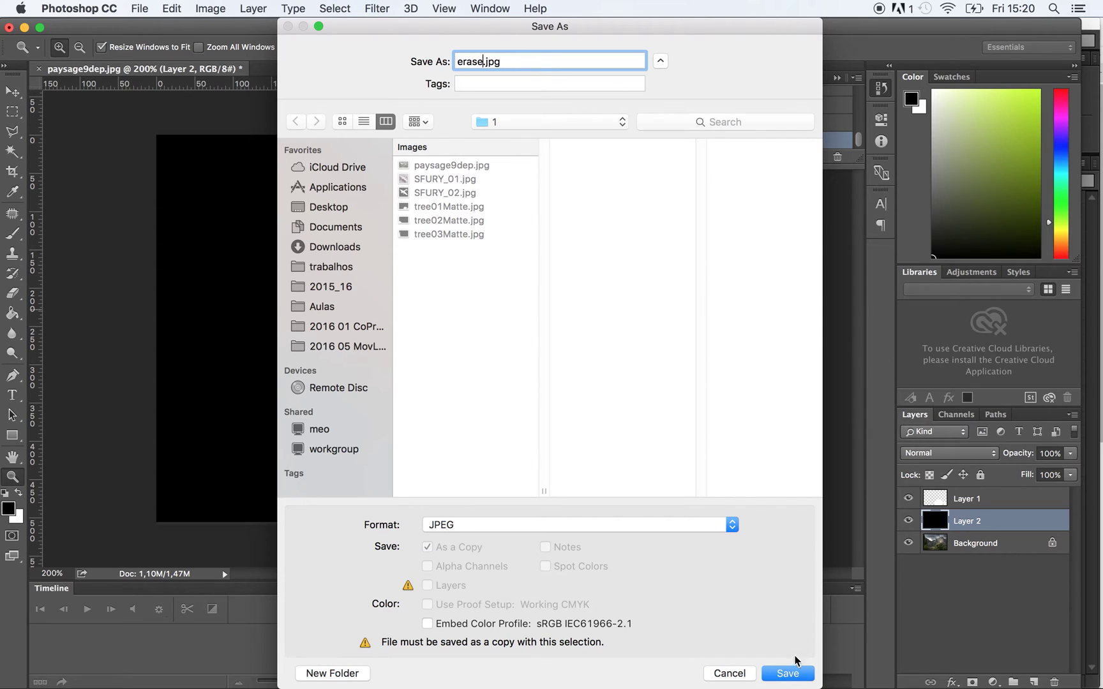
click(798, 676)
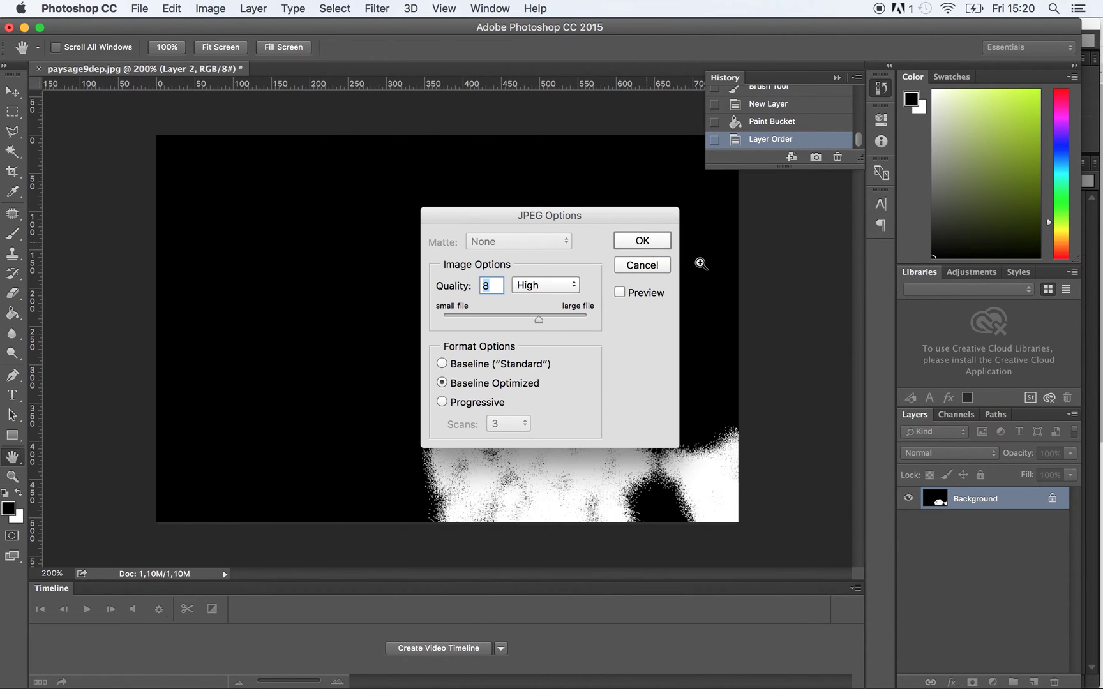
key(Return)
key(super+Tab)
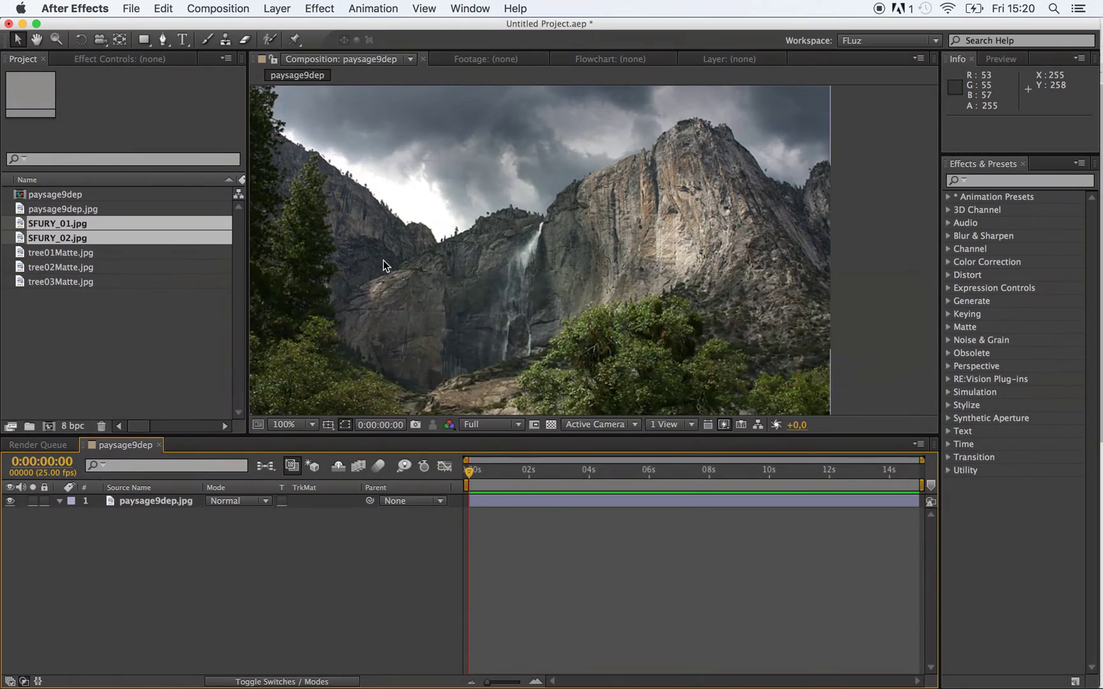
- Import erase.jpg into the project
click(113, 356)
right_click(121, 355)
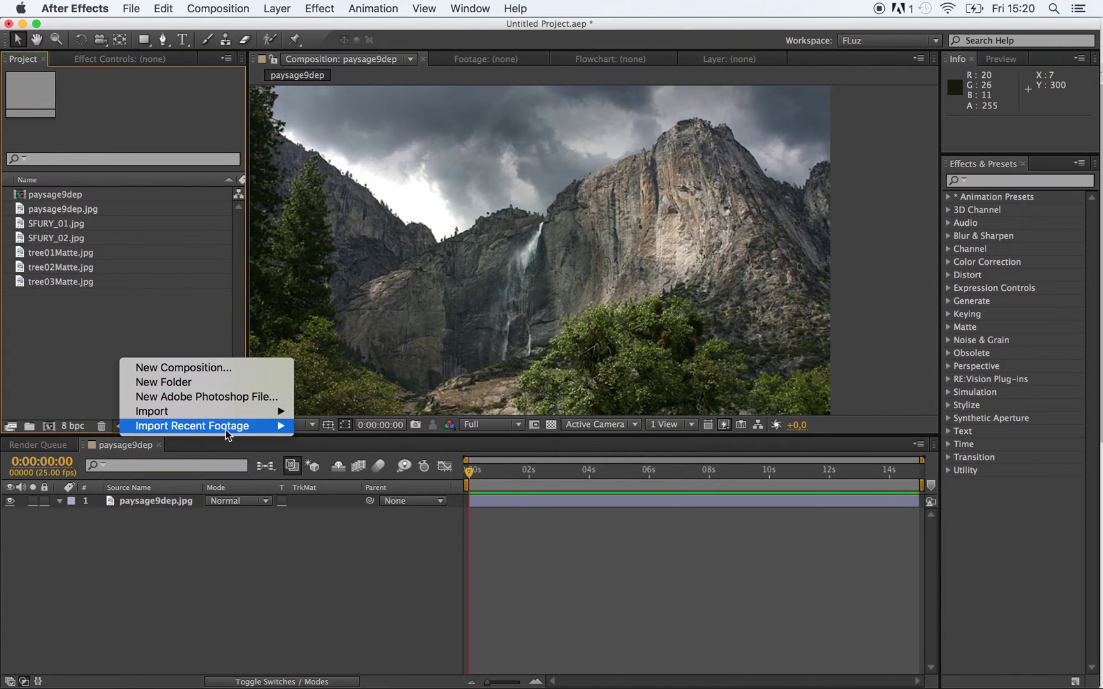
mouse_move(212, 414)
click(353, 414)
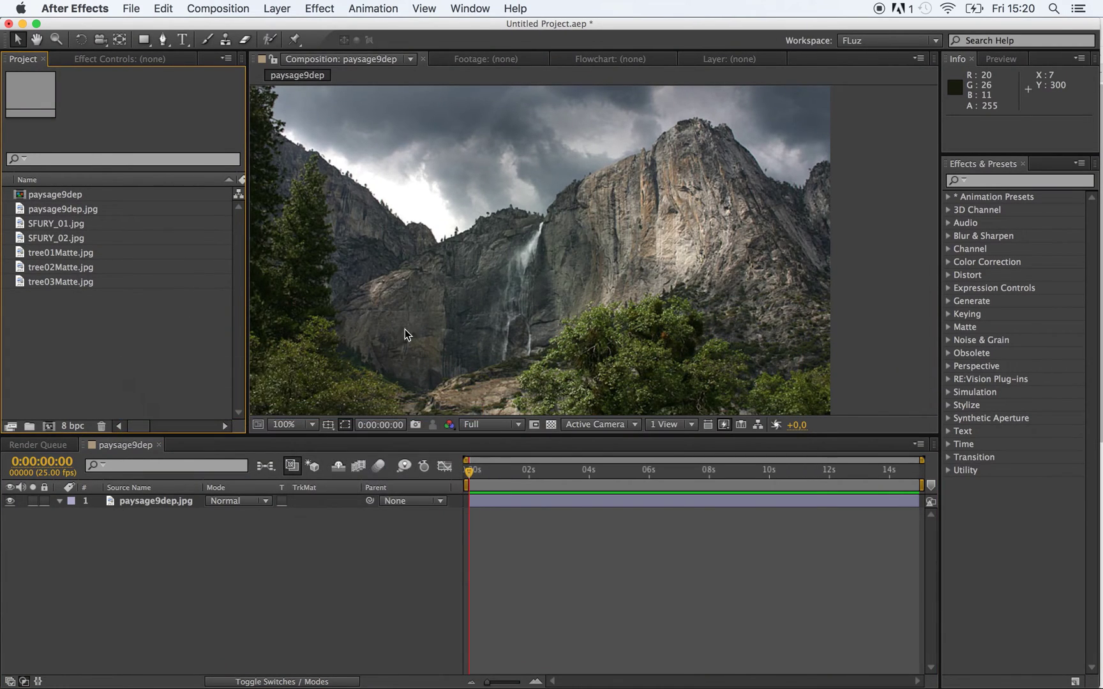
click(452, 216)
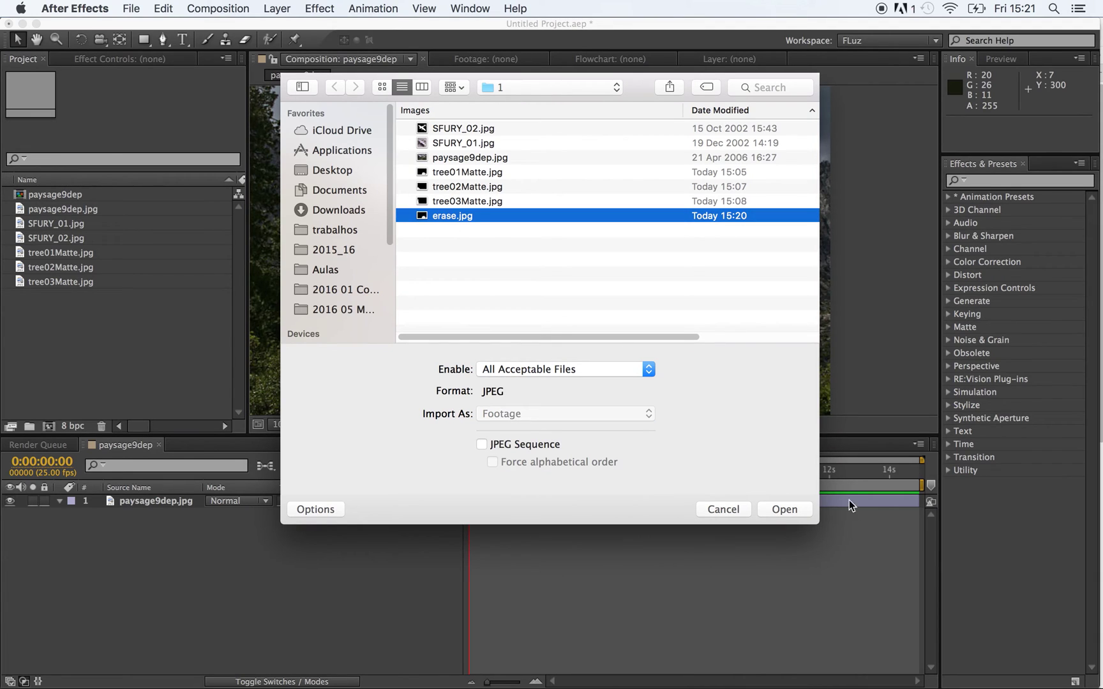
click(784, 509)
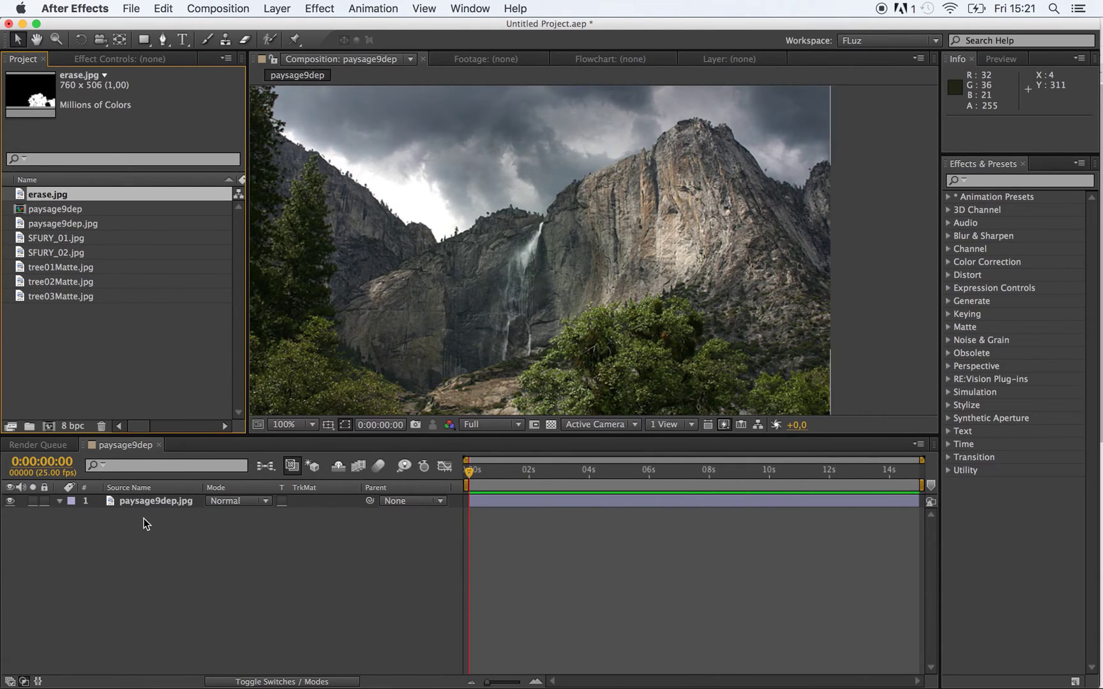
- Duplicate the paysage9dep.jpg layer and select the lower copy
click(154, 502)
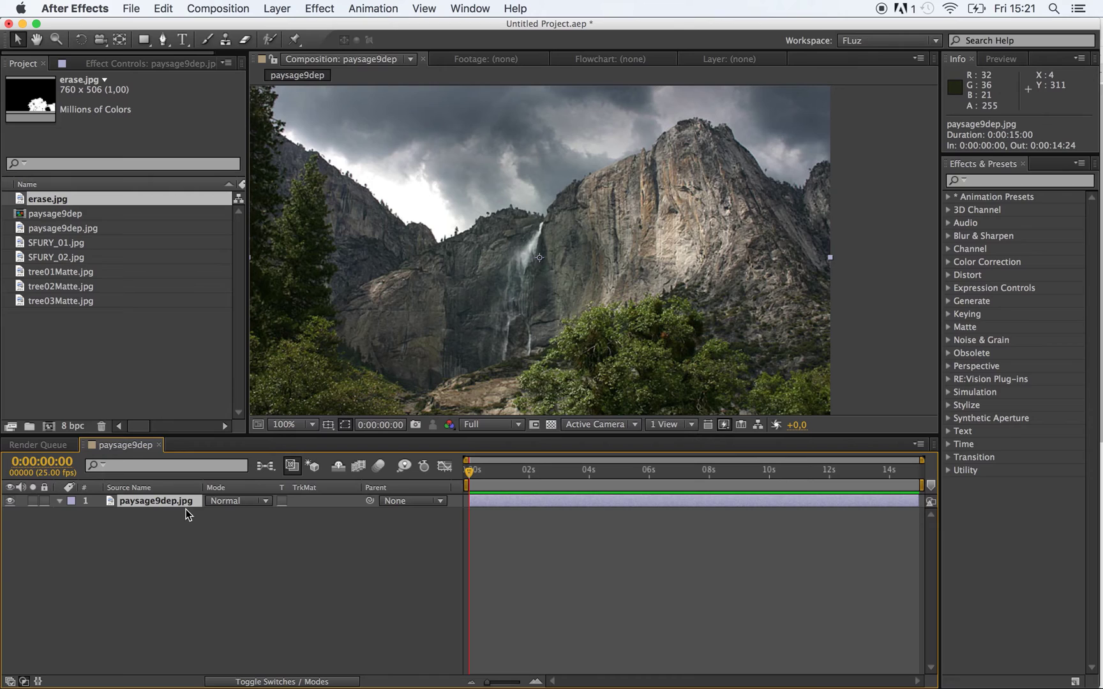
key(super+d)
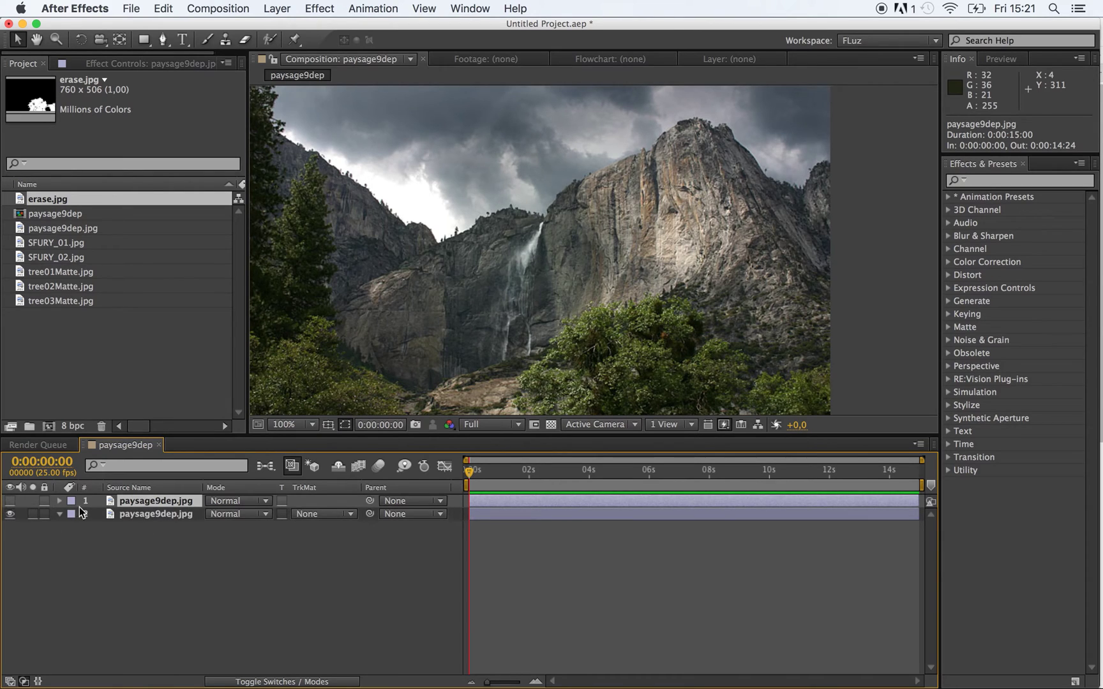
click(181, 517)
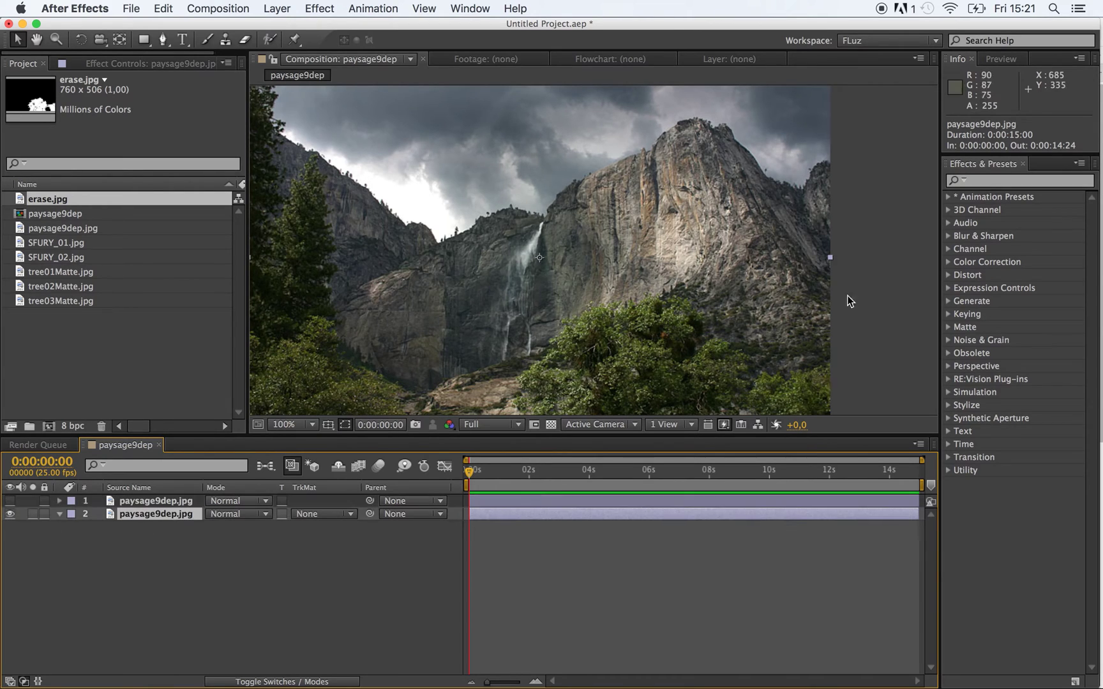
- Apply the Tint effect to the lower landscape copy to make it black-and-white
click(979, 182)
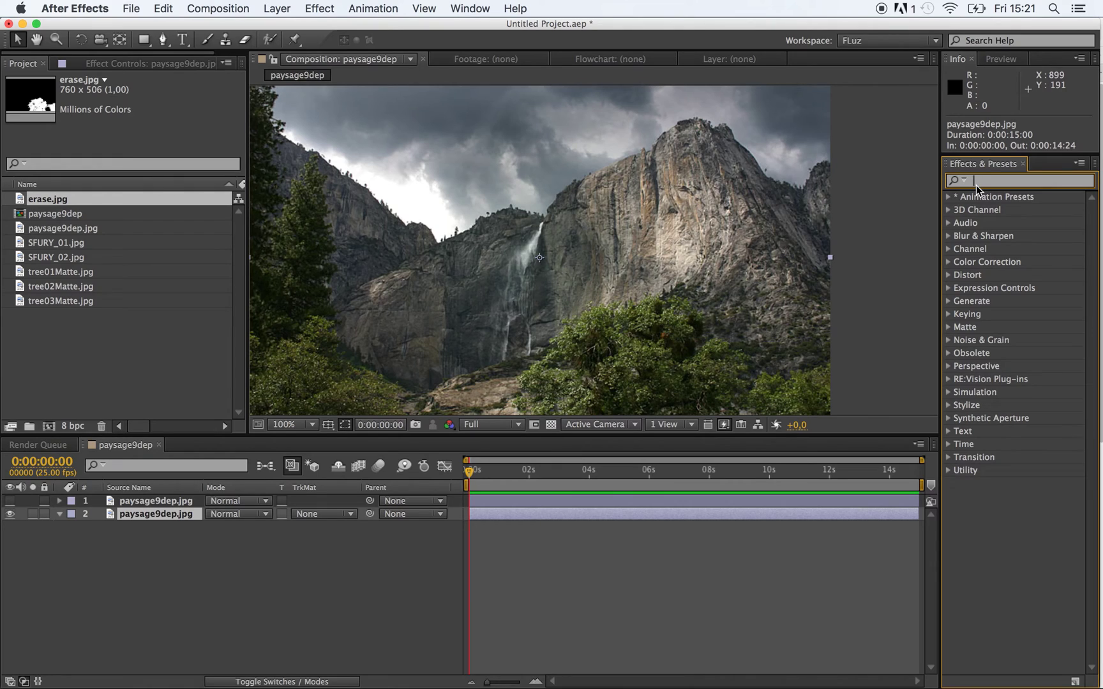
text(tint)
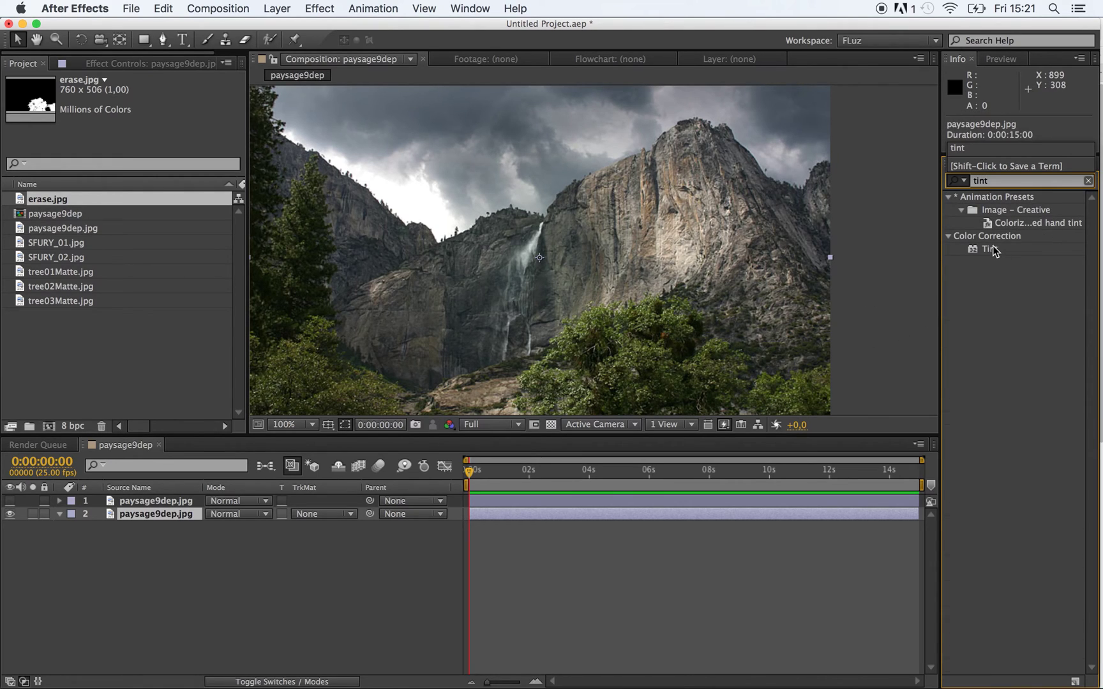
drag(994, 251, 180, 518)
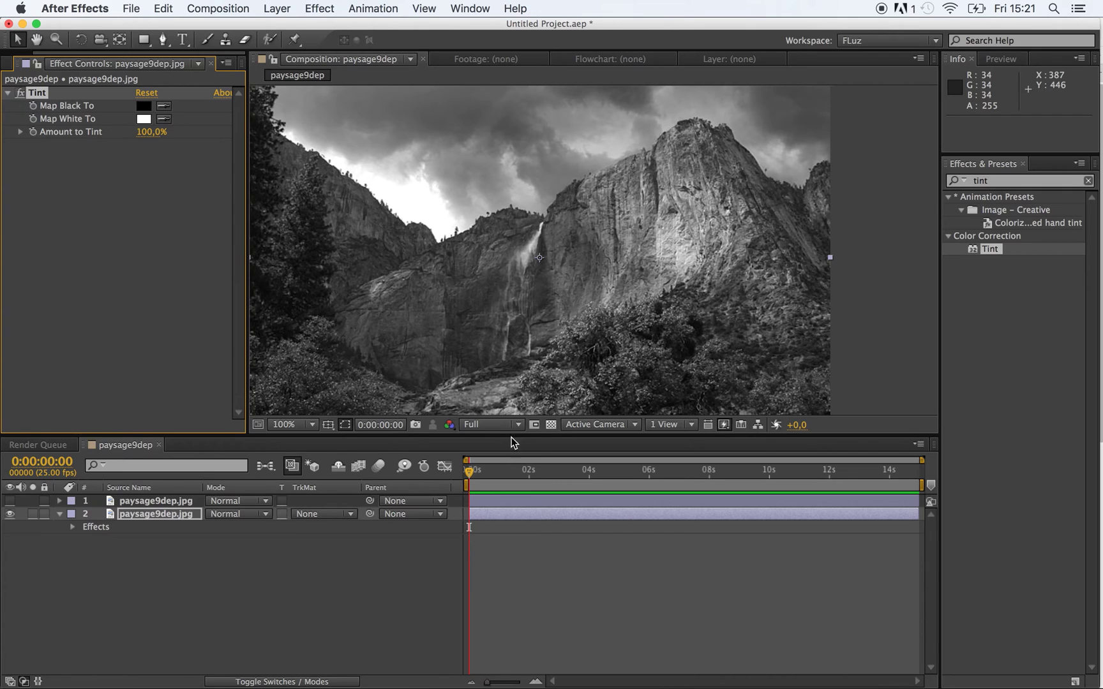
drag(511, 439, 511, 496)
- Turn the top colour landscape layer's visibility back on and return to the Project panel
click(140, 558)
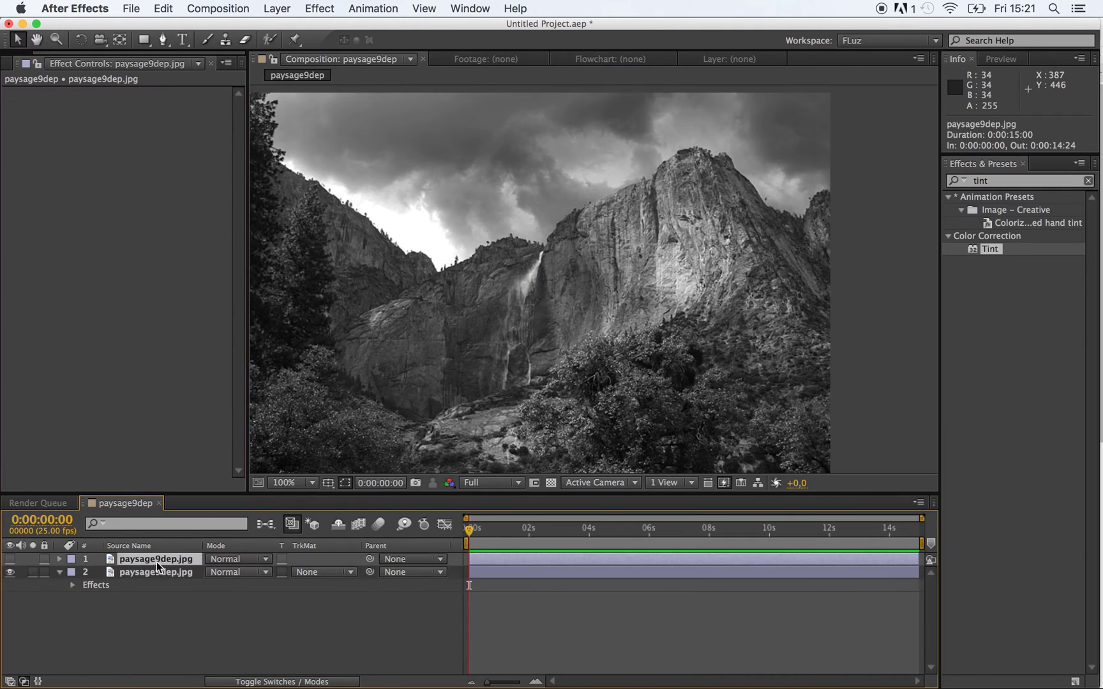
click(14, 560)
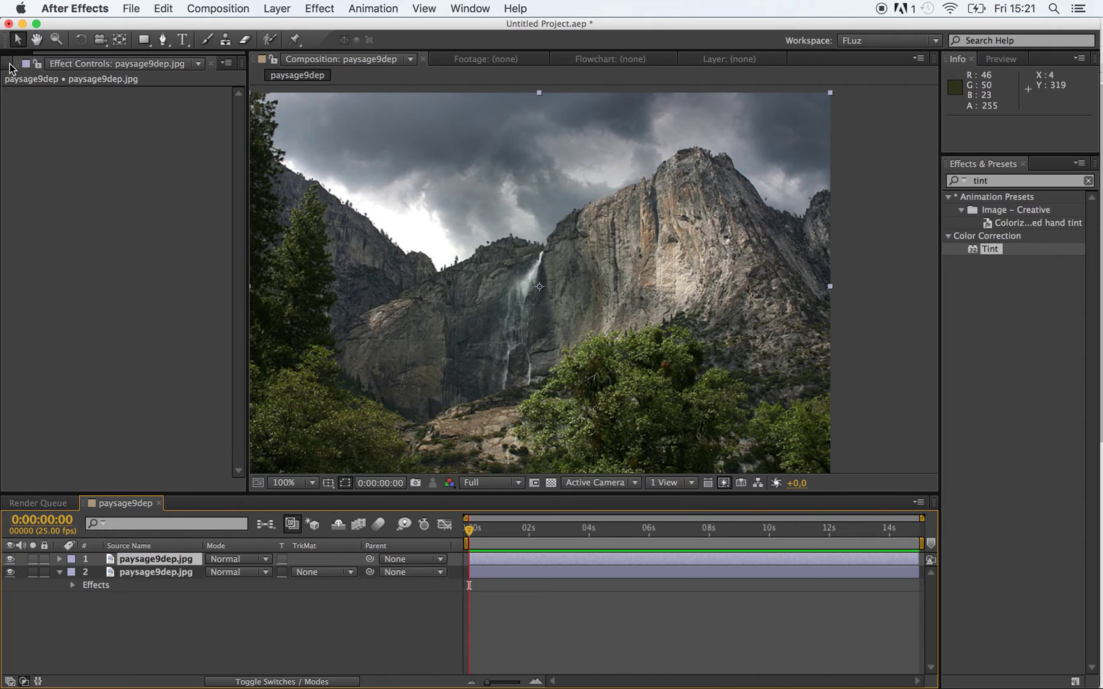
click(9, 64)
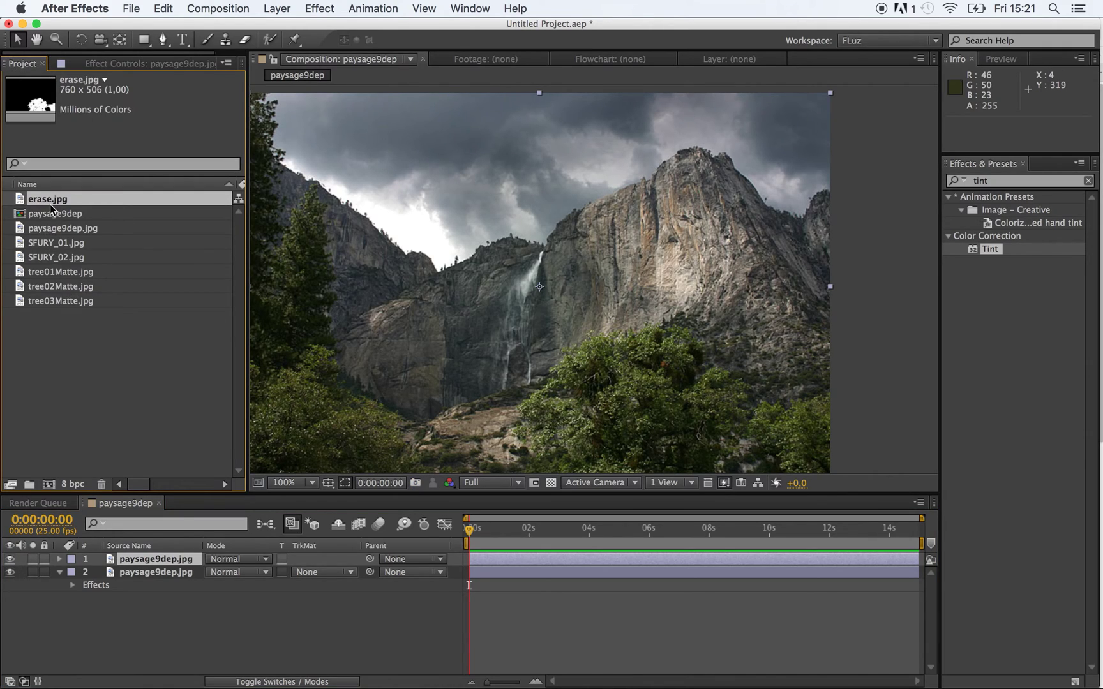
- Add erase.jpg on top, rename the colour copy 'tree', and set its track matte to Luma Matte [erase.jpg]
drag(50, 204, 55, 241)
drag(119, 518, 124, 558)
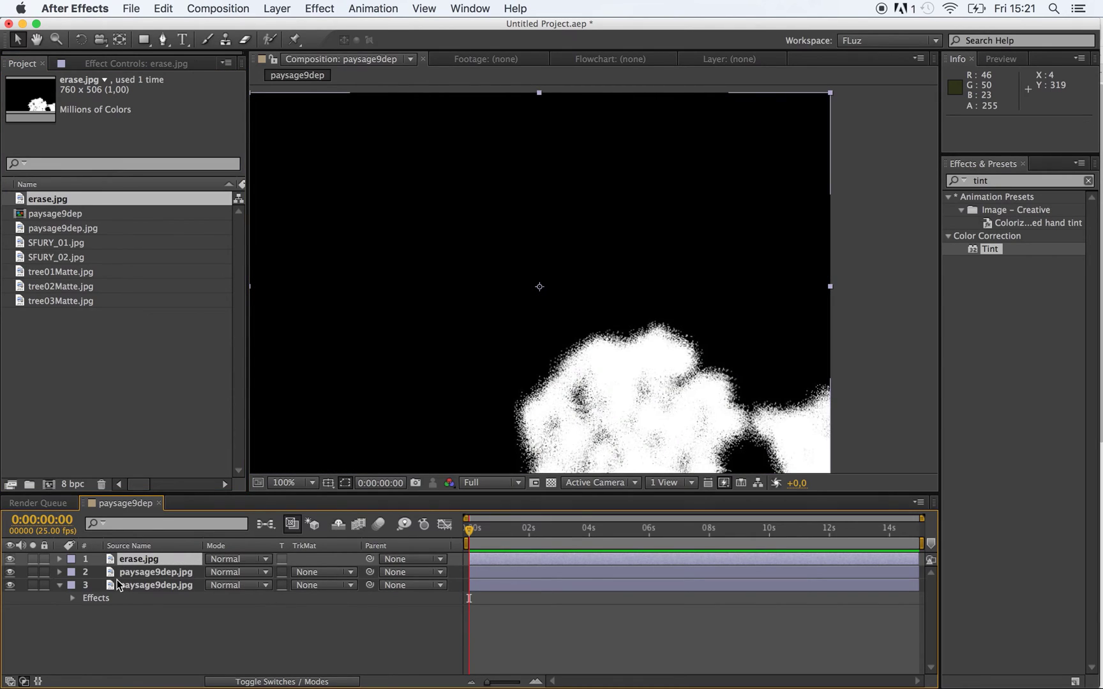
click(149, 574)
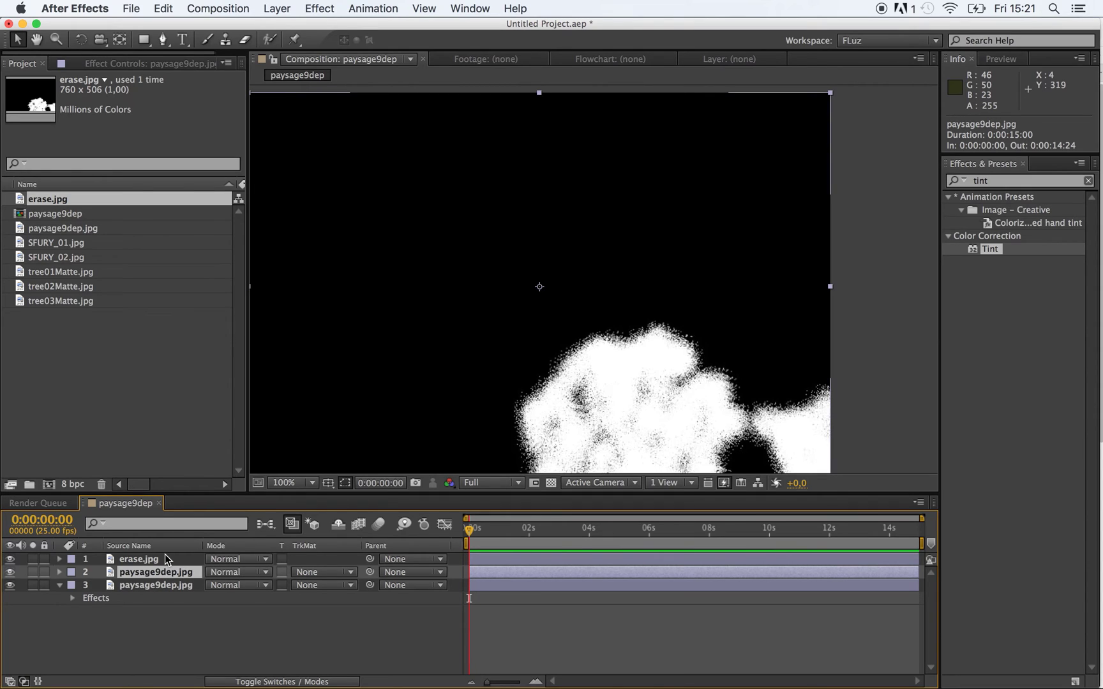
key(Return)
text(tree)
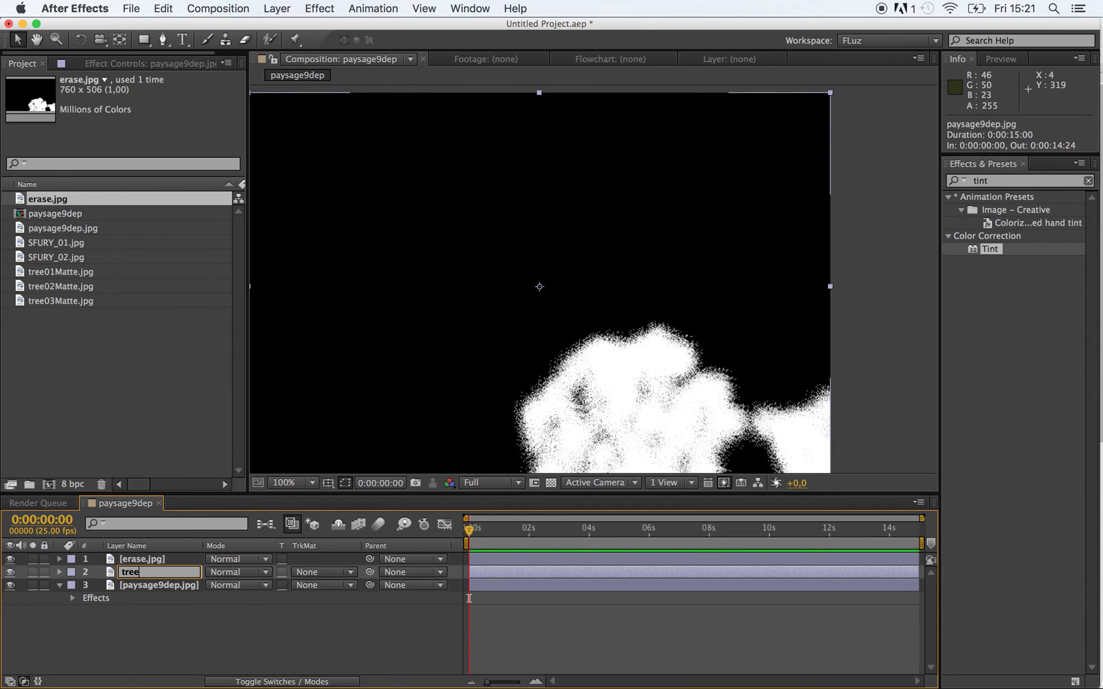
key(Return)
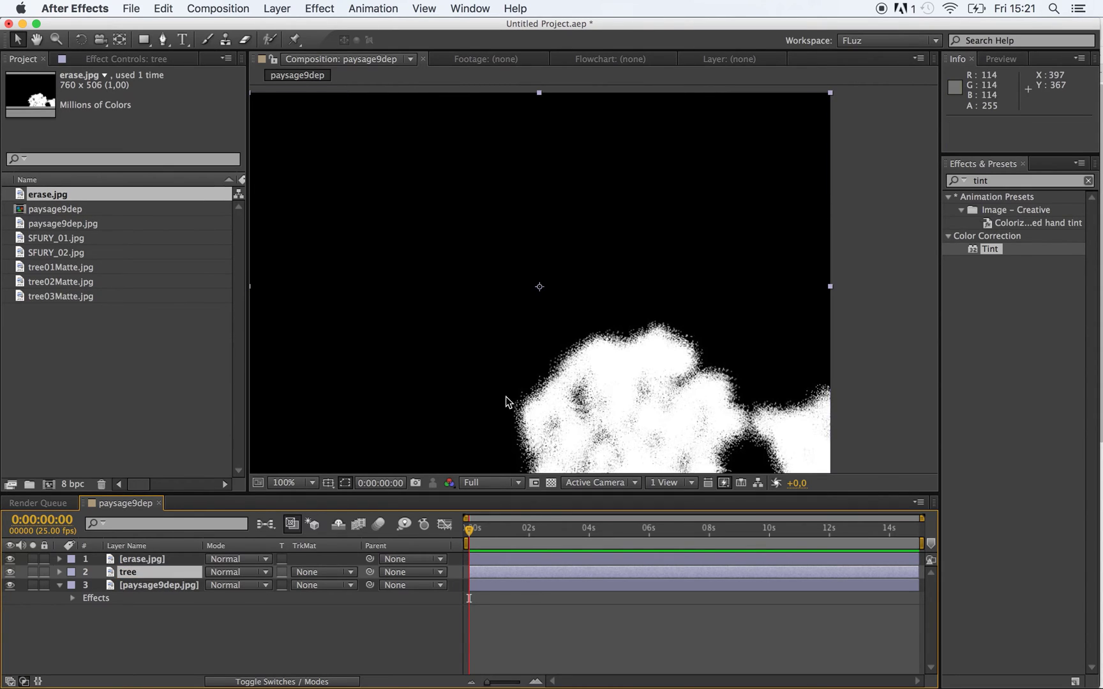
click(347, 572)
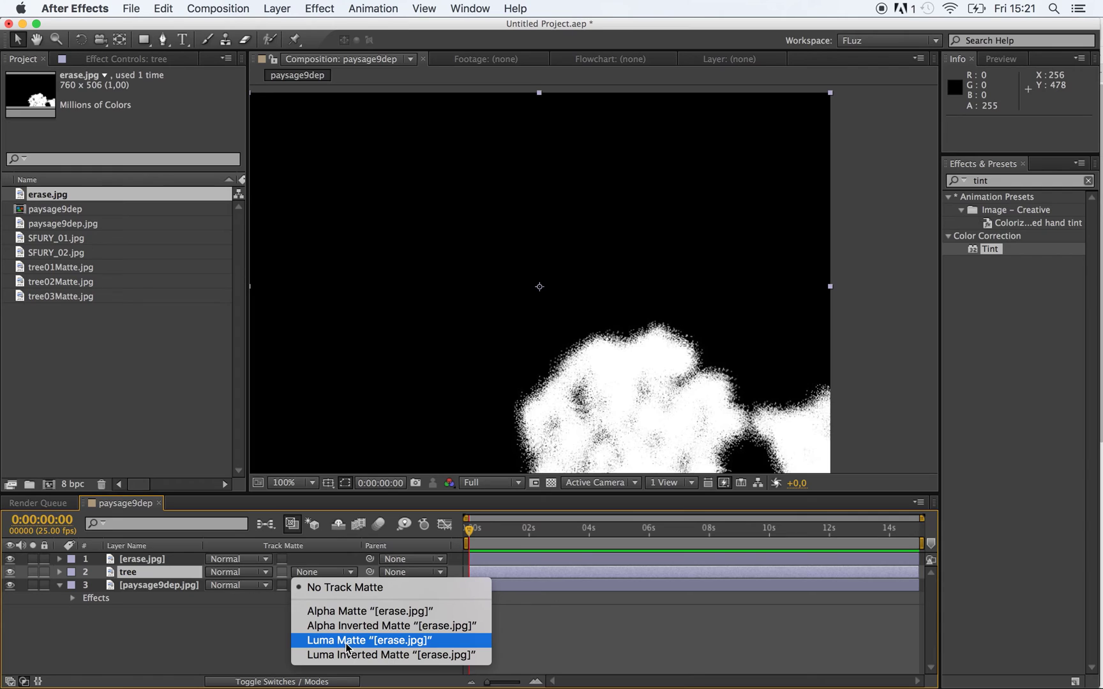
click(370, 640)
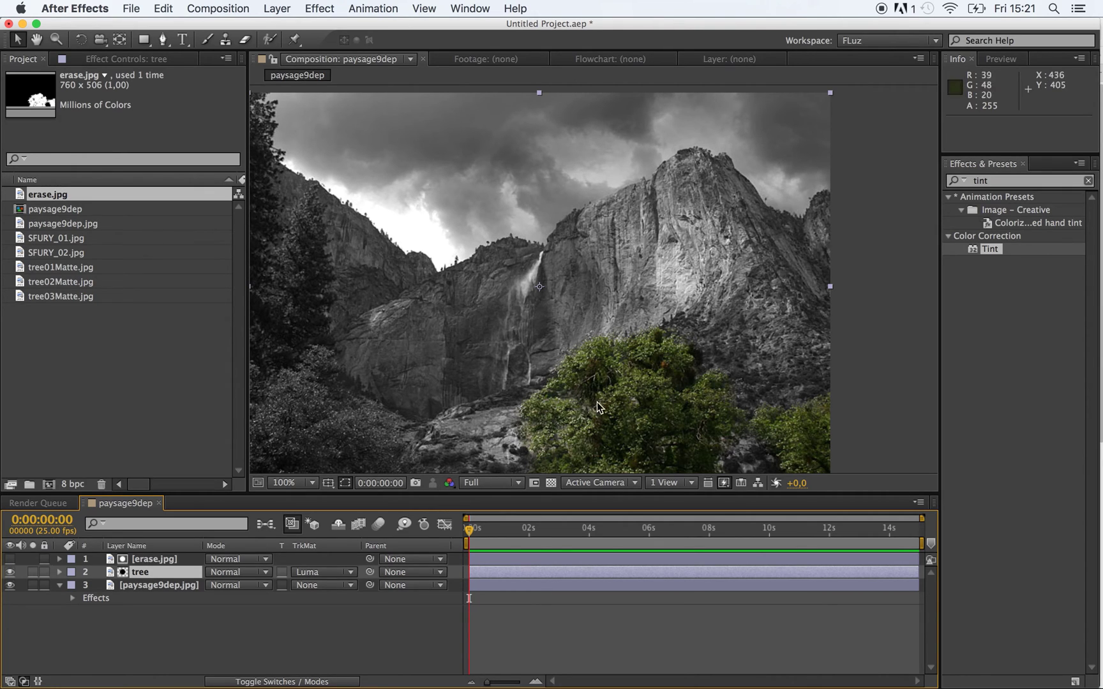
drag(558, 393, 607, 391)
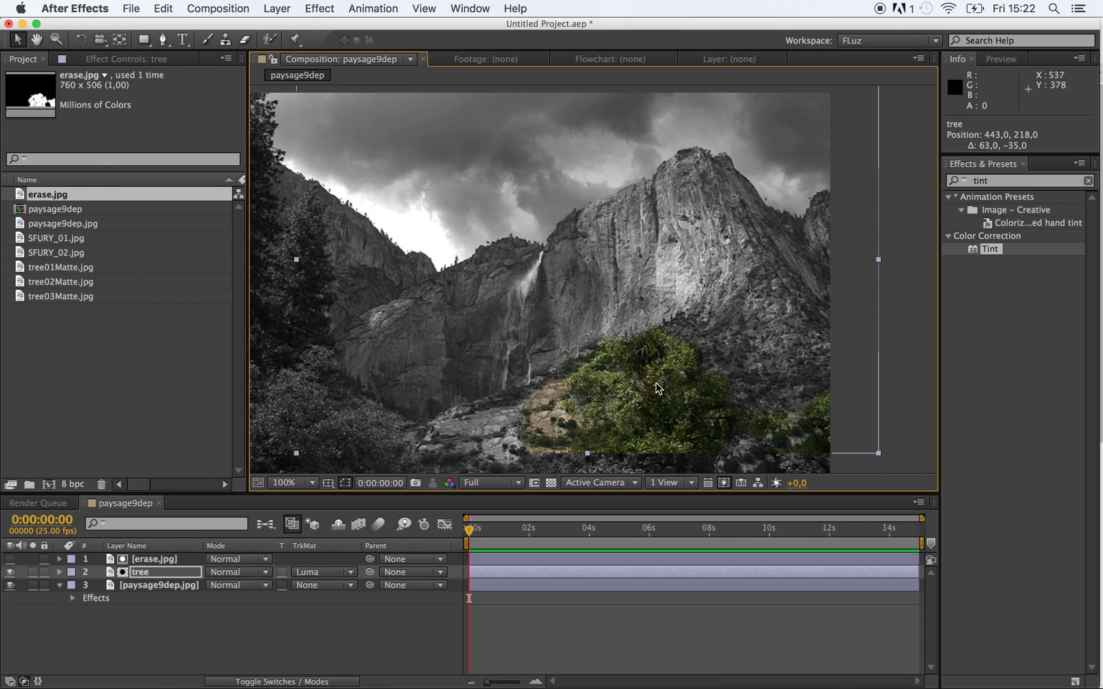
key(super+z)
click(168, 561)
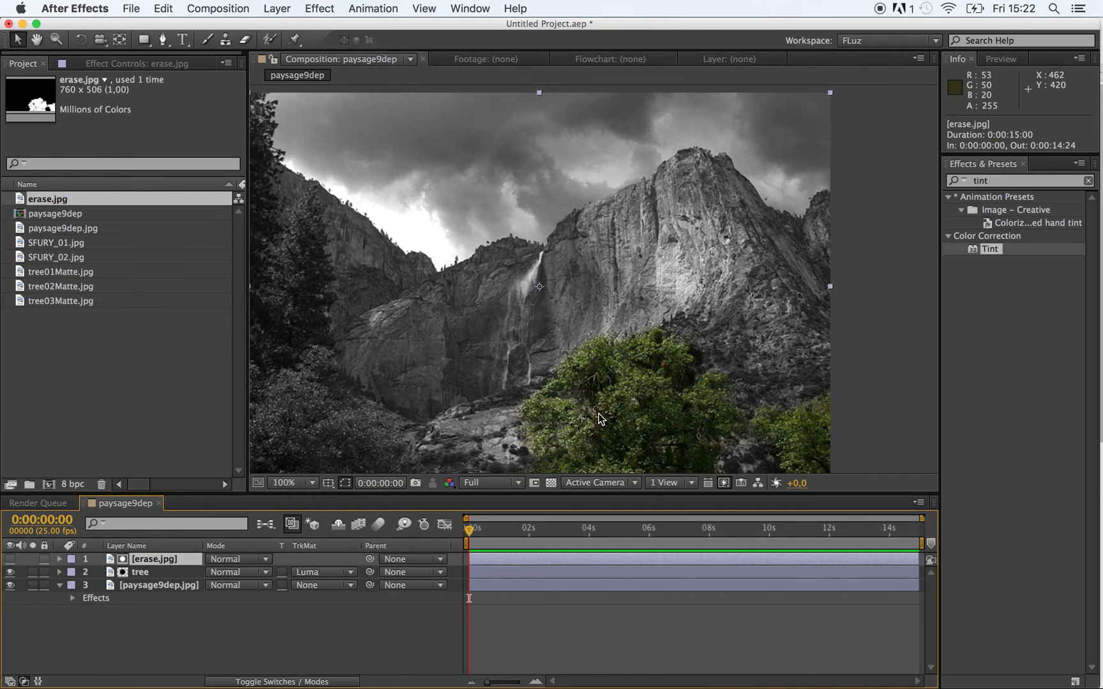
mouse_move(623, 388)
mouse_down()
mouse_move(661, 341)
mouse_move(669, 385)
mouse_up()
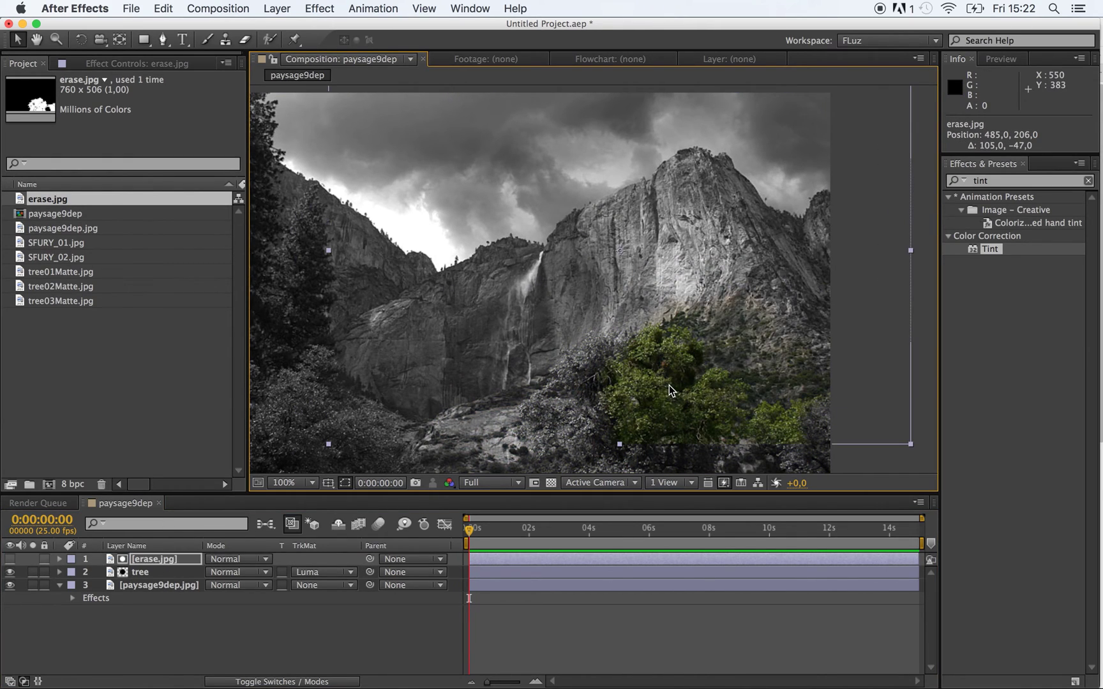
key(super+z)
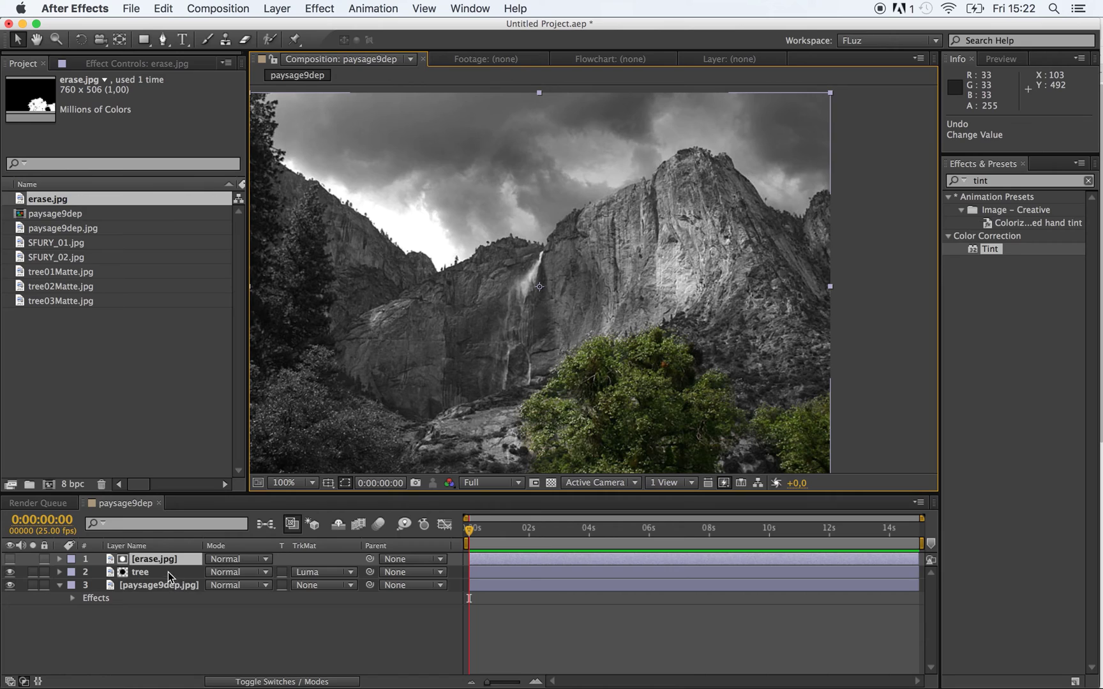
shift+click(141, 572)
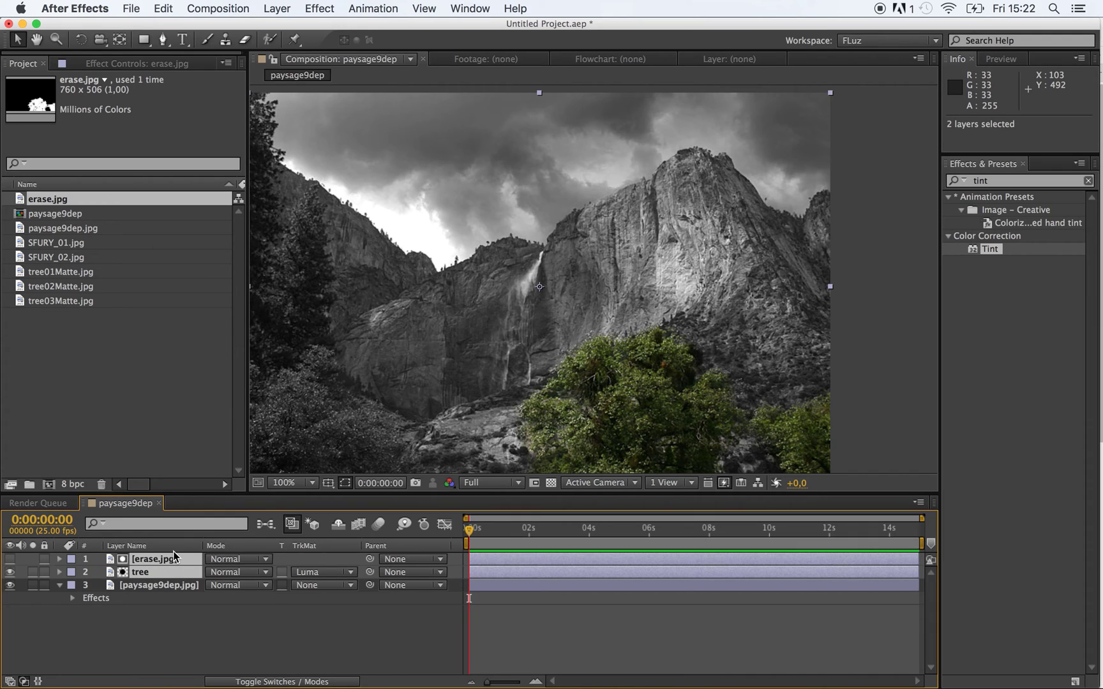
- Pre-compose the tree and erase.jpg layers into a precomp named 'tree'
right_click(169, 576)
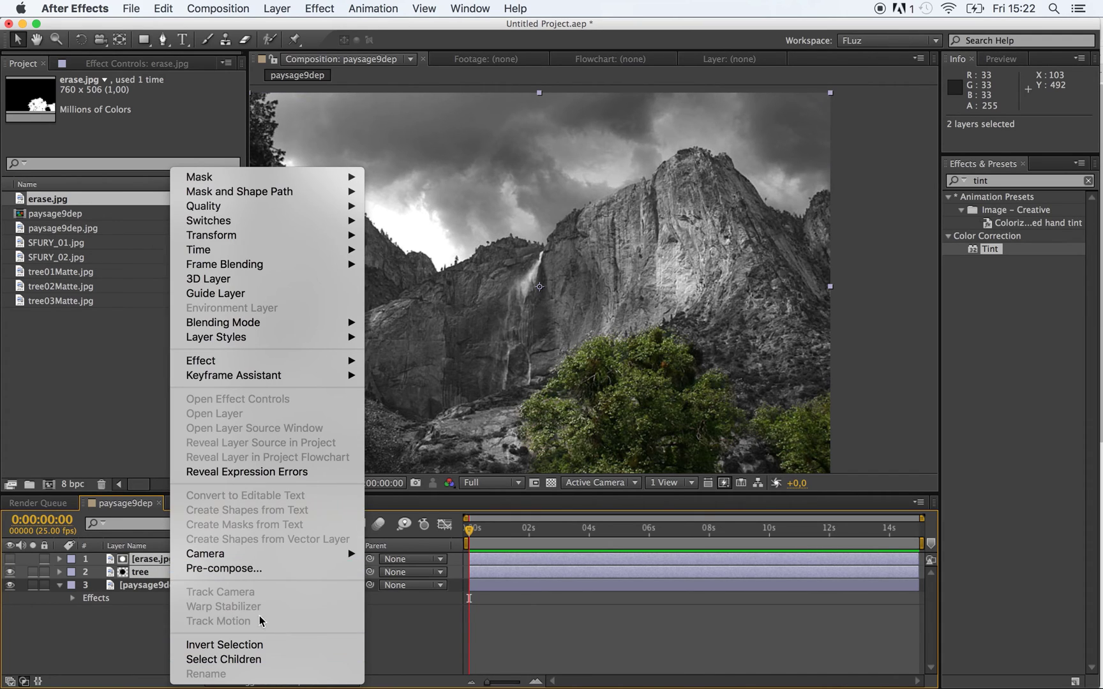
click(244, 568)
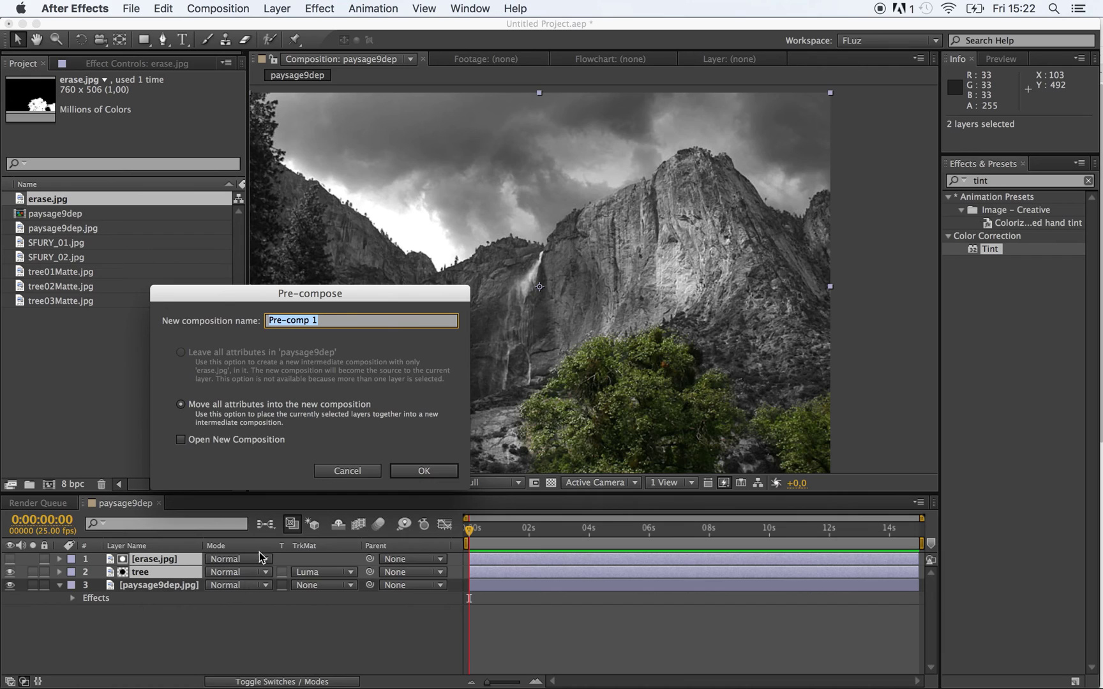
text(tree)
key(Return)
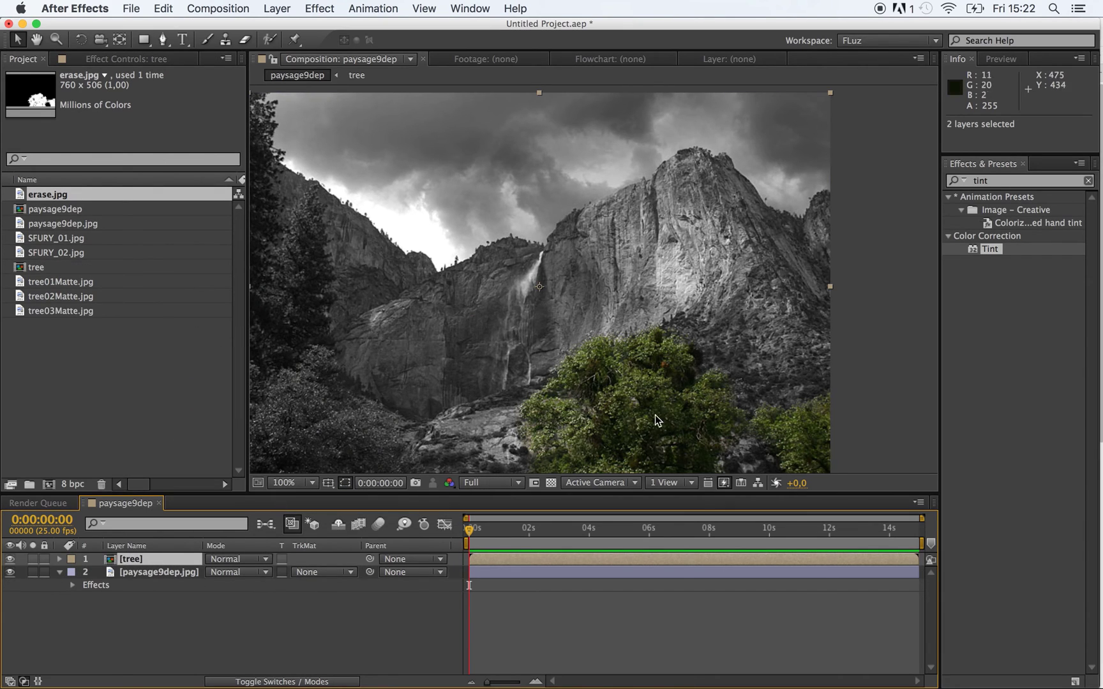
- Reposition the tree precomp so the colour tree sits lower right in the frame
drag(633, 412, 441, 219)
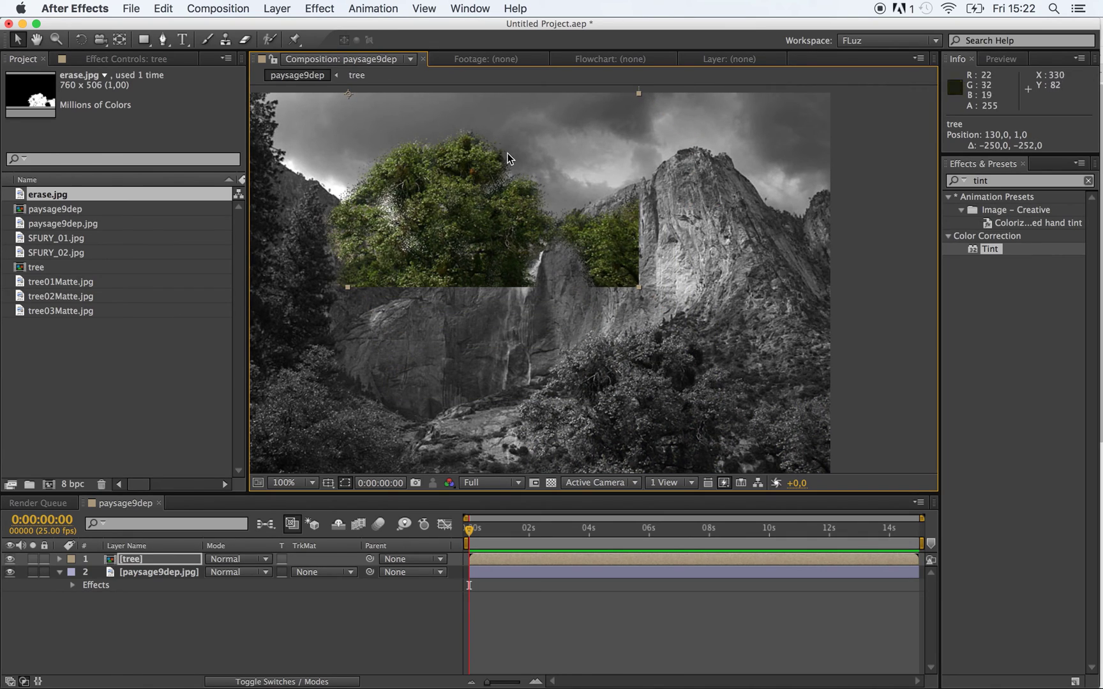
drag(353, 250, 337, 271)
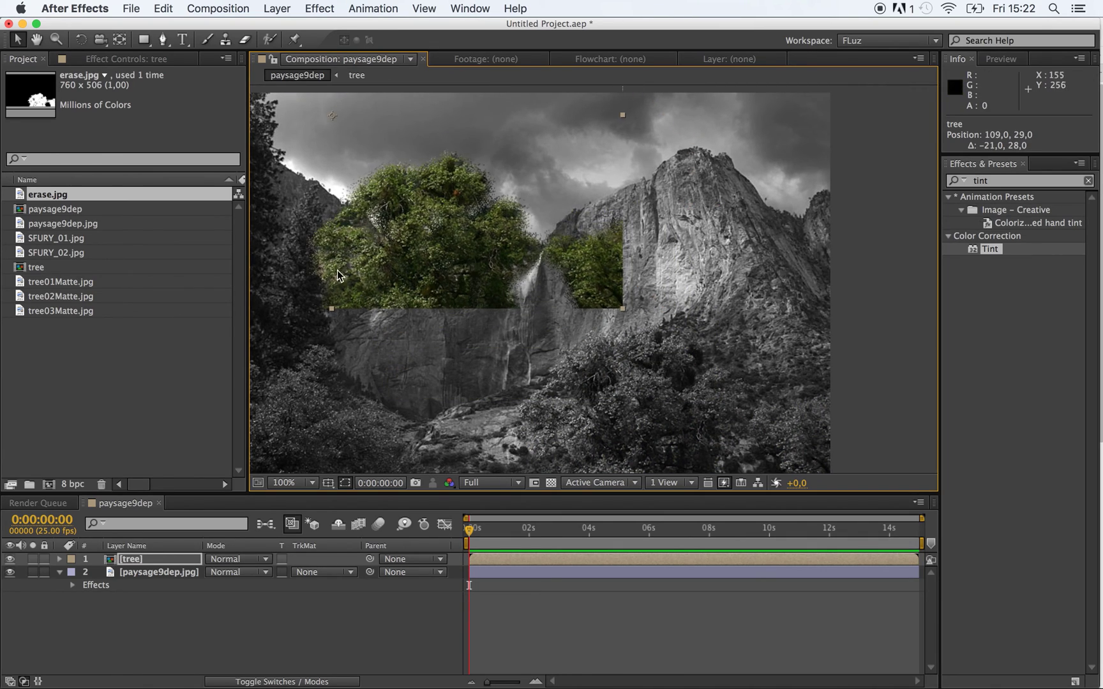
drag(468, 252, 504, 266)
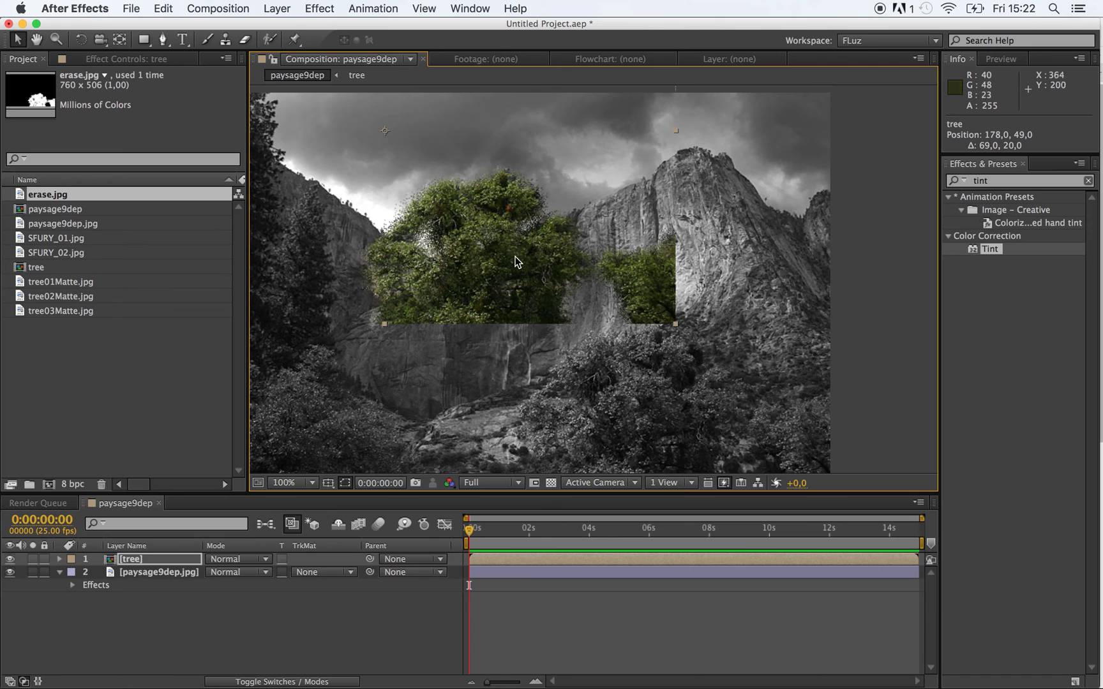
key(super+z)
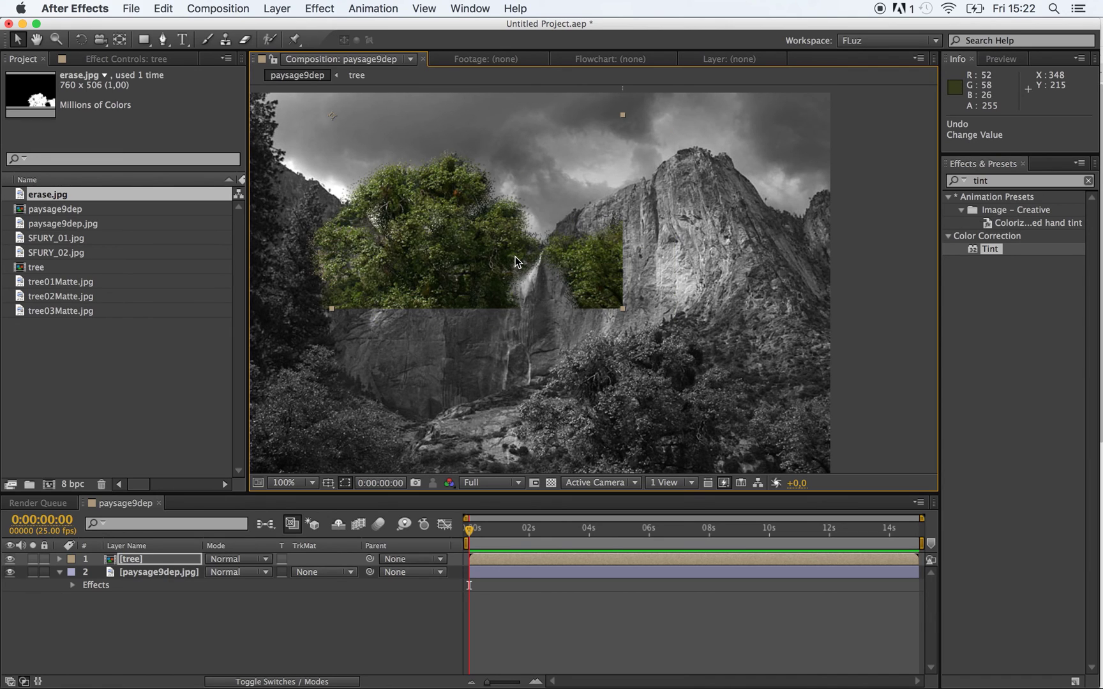
drag(569, 369, 661, 391)
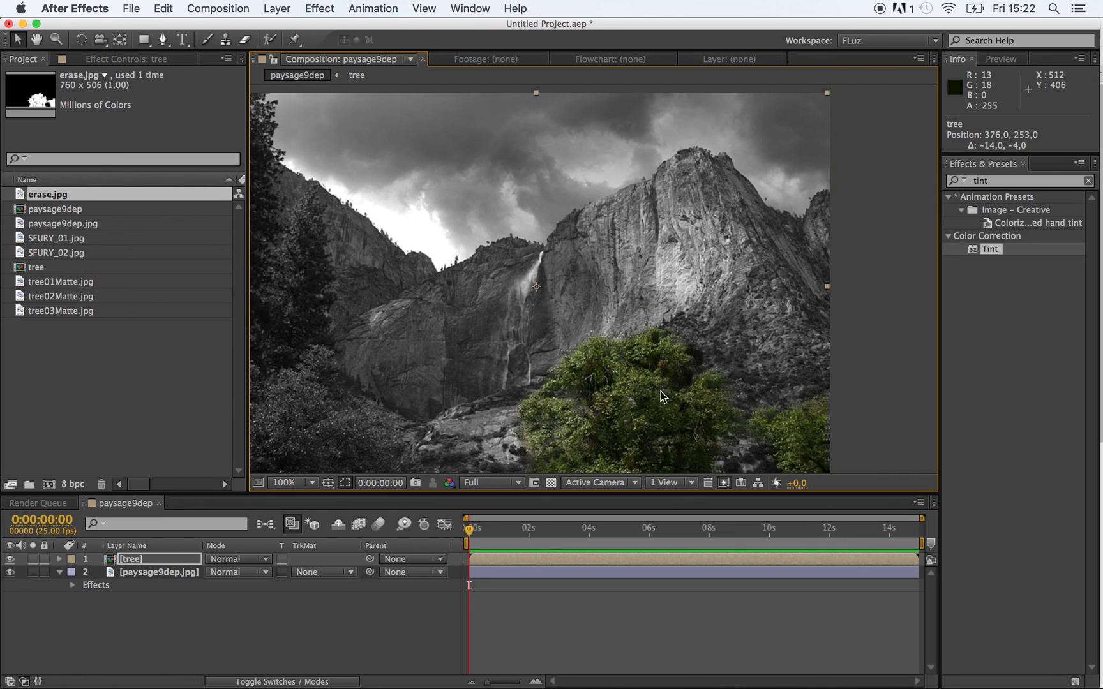
- Add SFURY_01.jpg to the composition and scale it to 10%
click(60, 243)
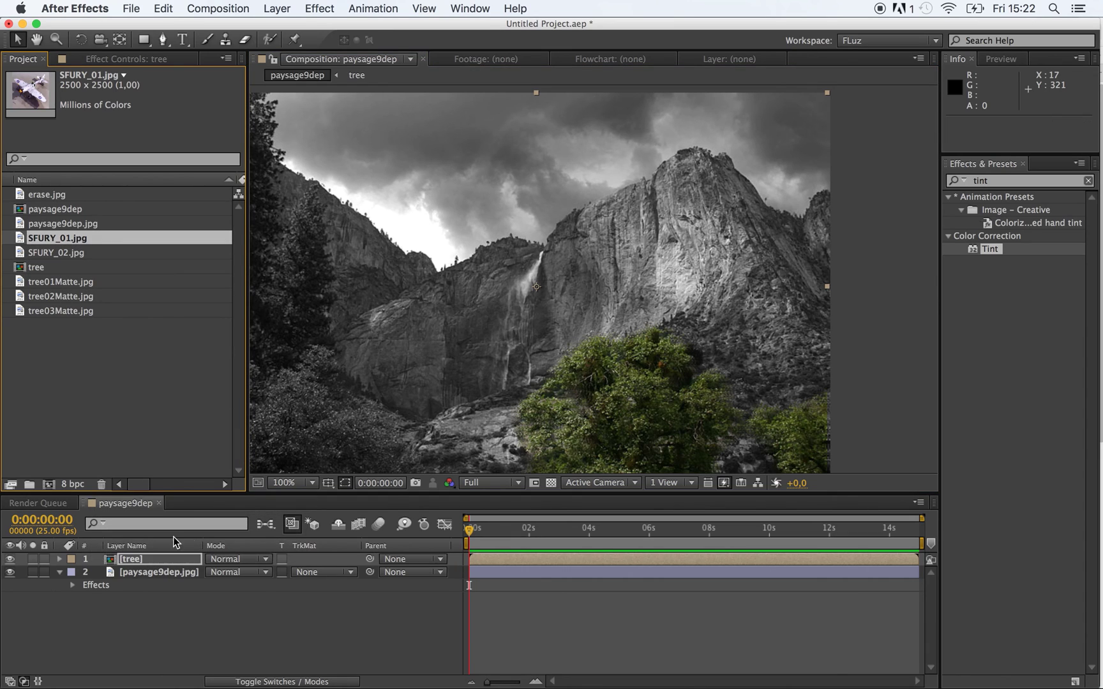
drag(49, 254, 123, 554)
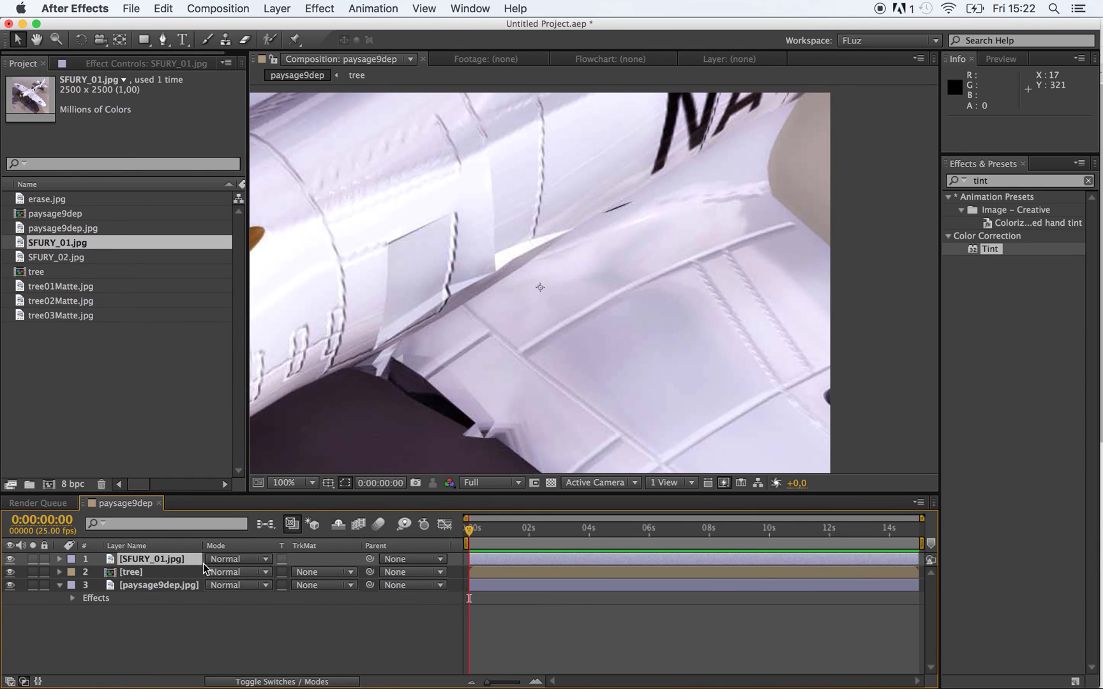
key(s)
drag(221, 579, 200, 585)
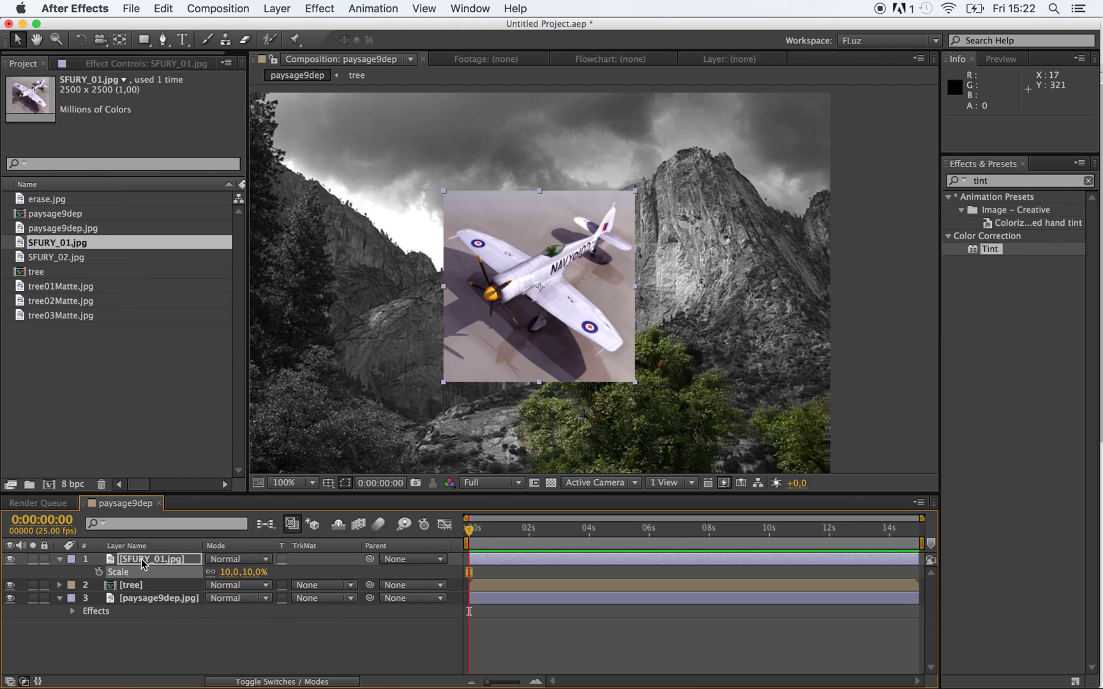
- Move the plane layer below tree and position it over the mountains near the centre
drag(143, 563, 146, 595)
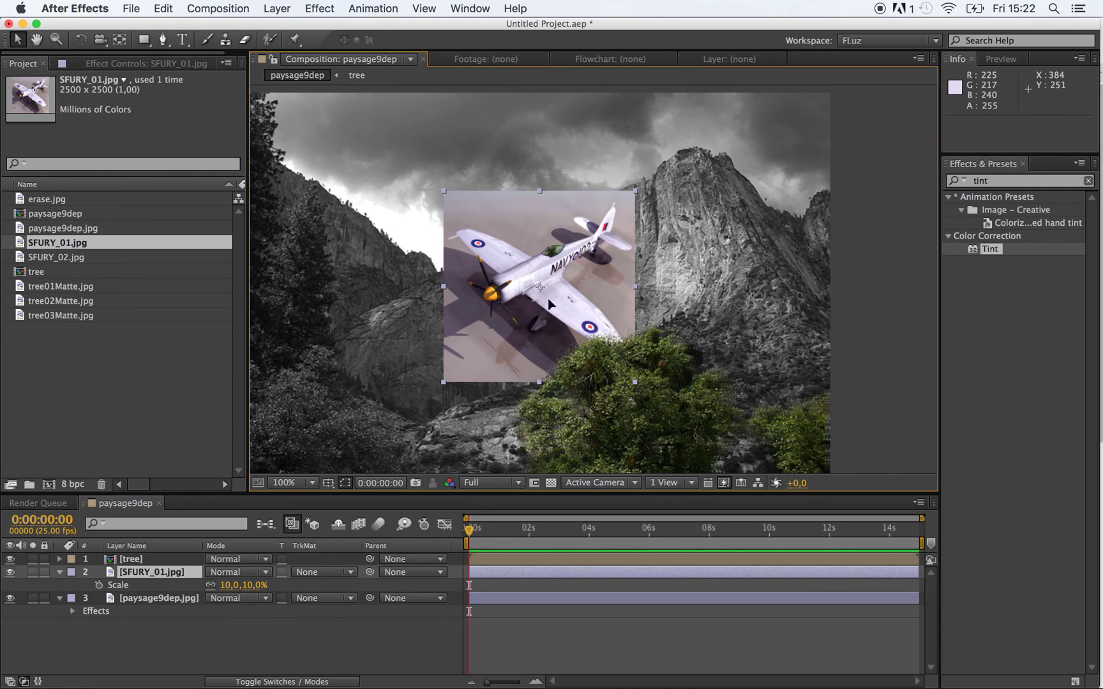
drag(549, 299, 538, 321)
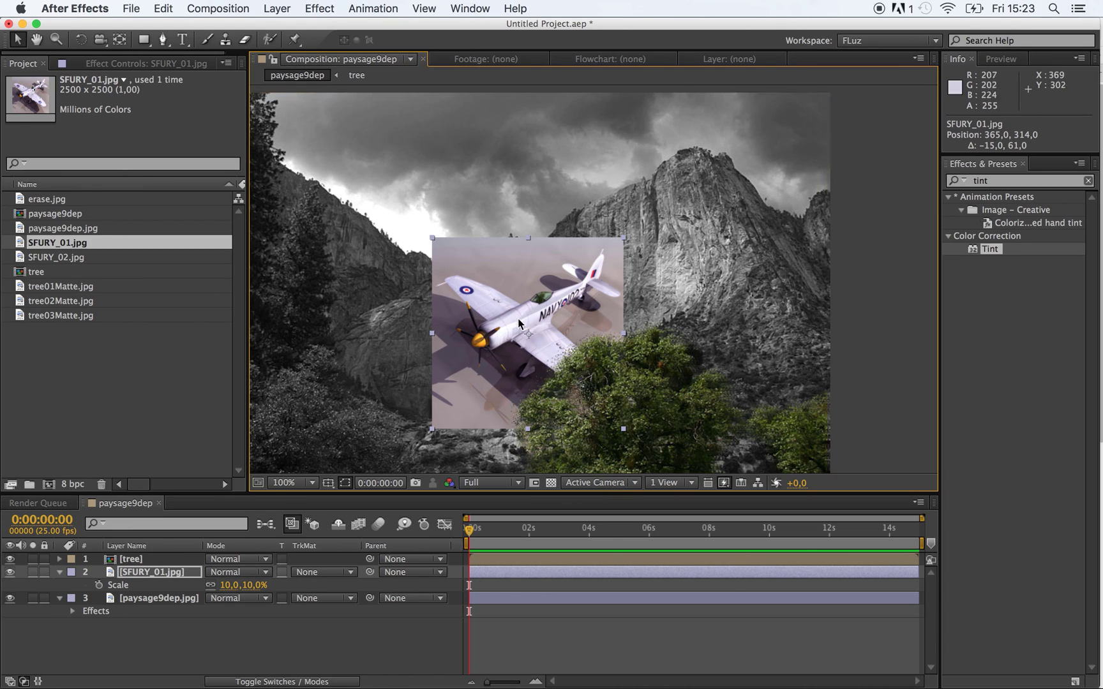
drag(508, 327, 533, 312)
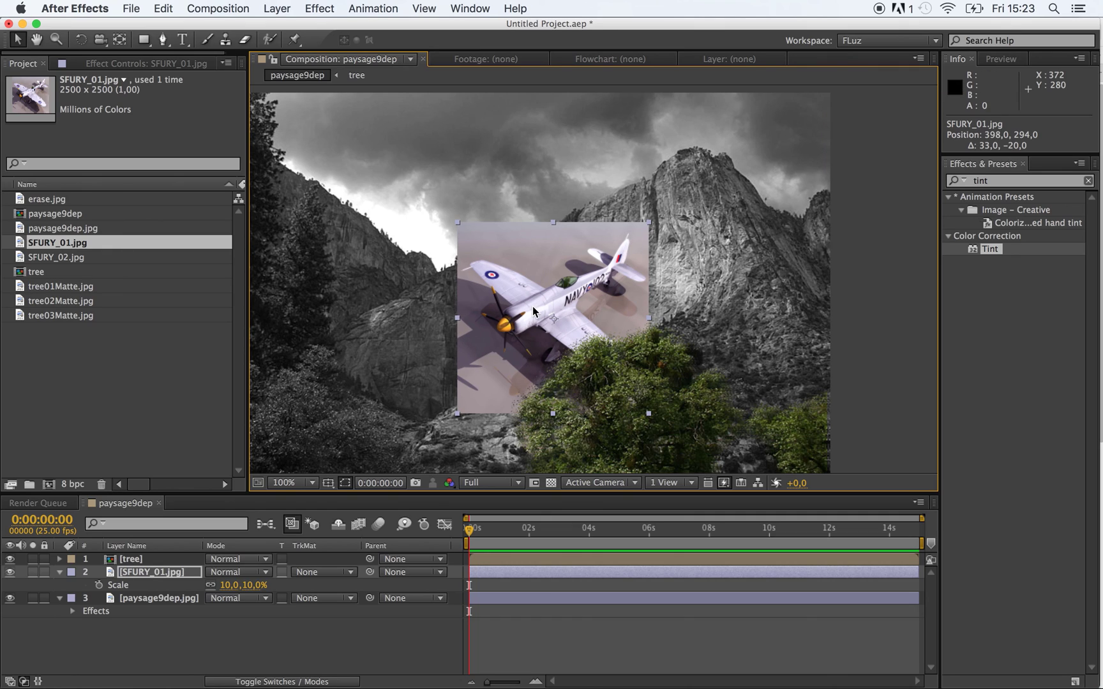